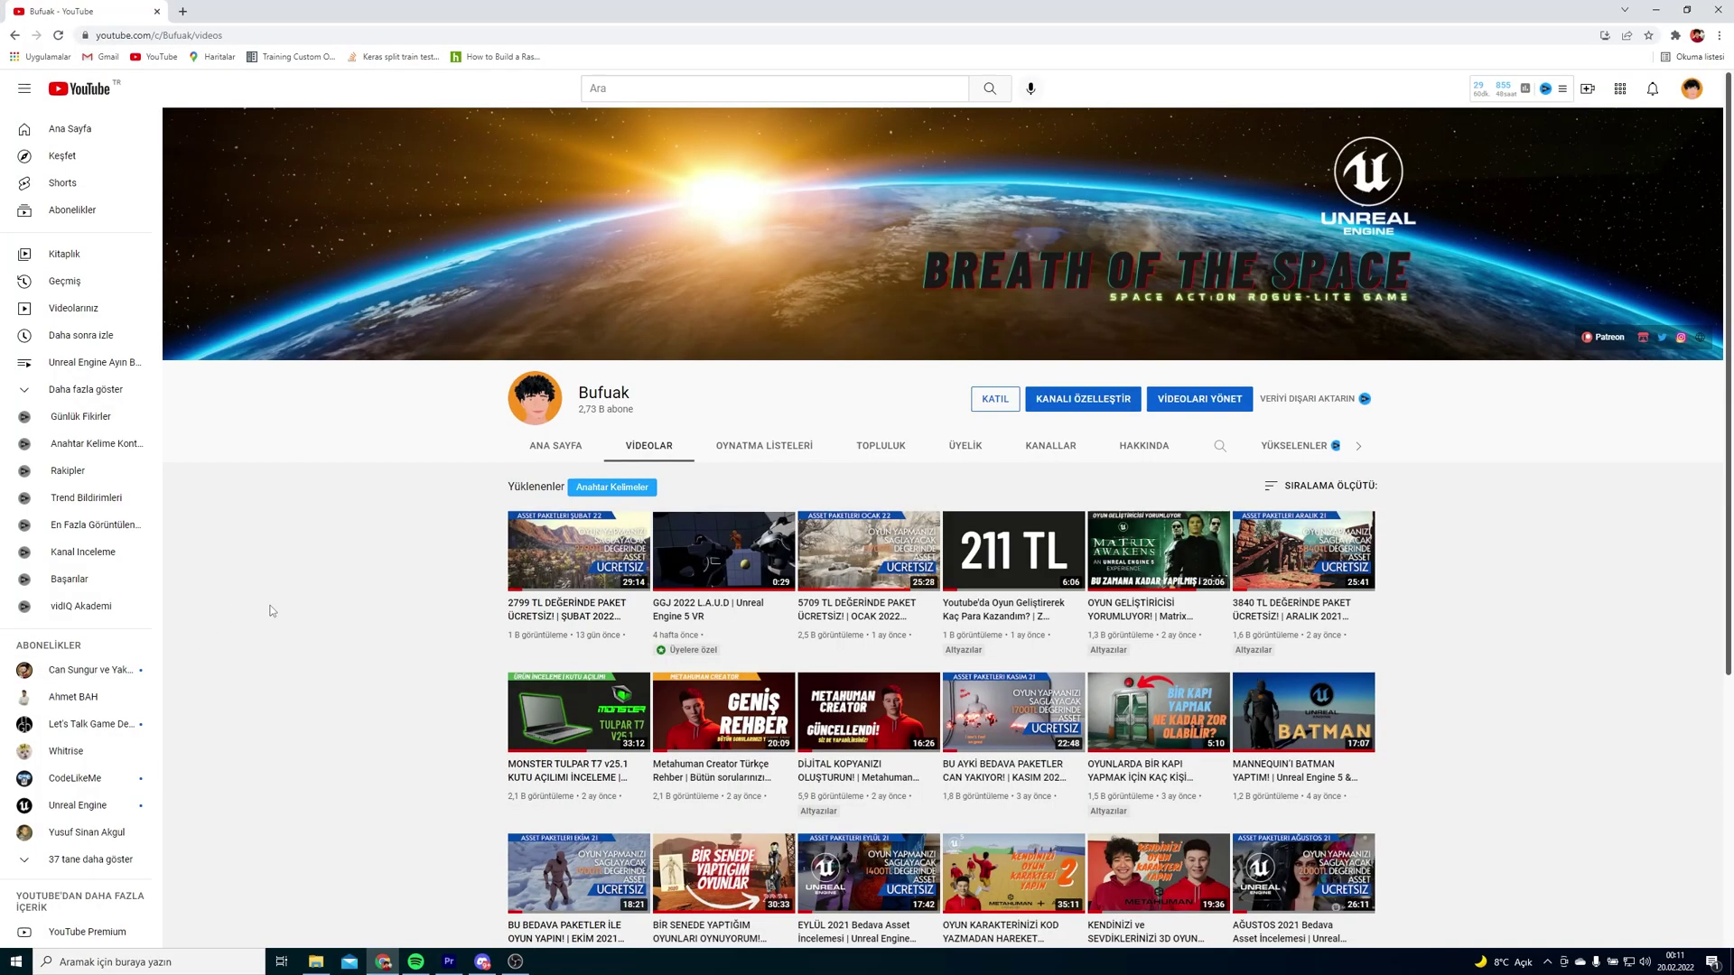
- Create the blank games project named GunDetection in D:\Unreal Projects
{"action": "scroll", "coordinate": [271, 612], "scroll_direction": "down", "scroll_amount": 3}
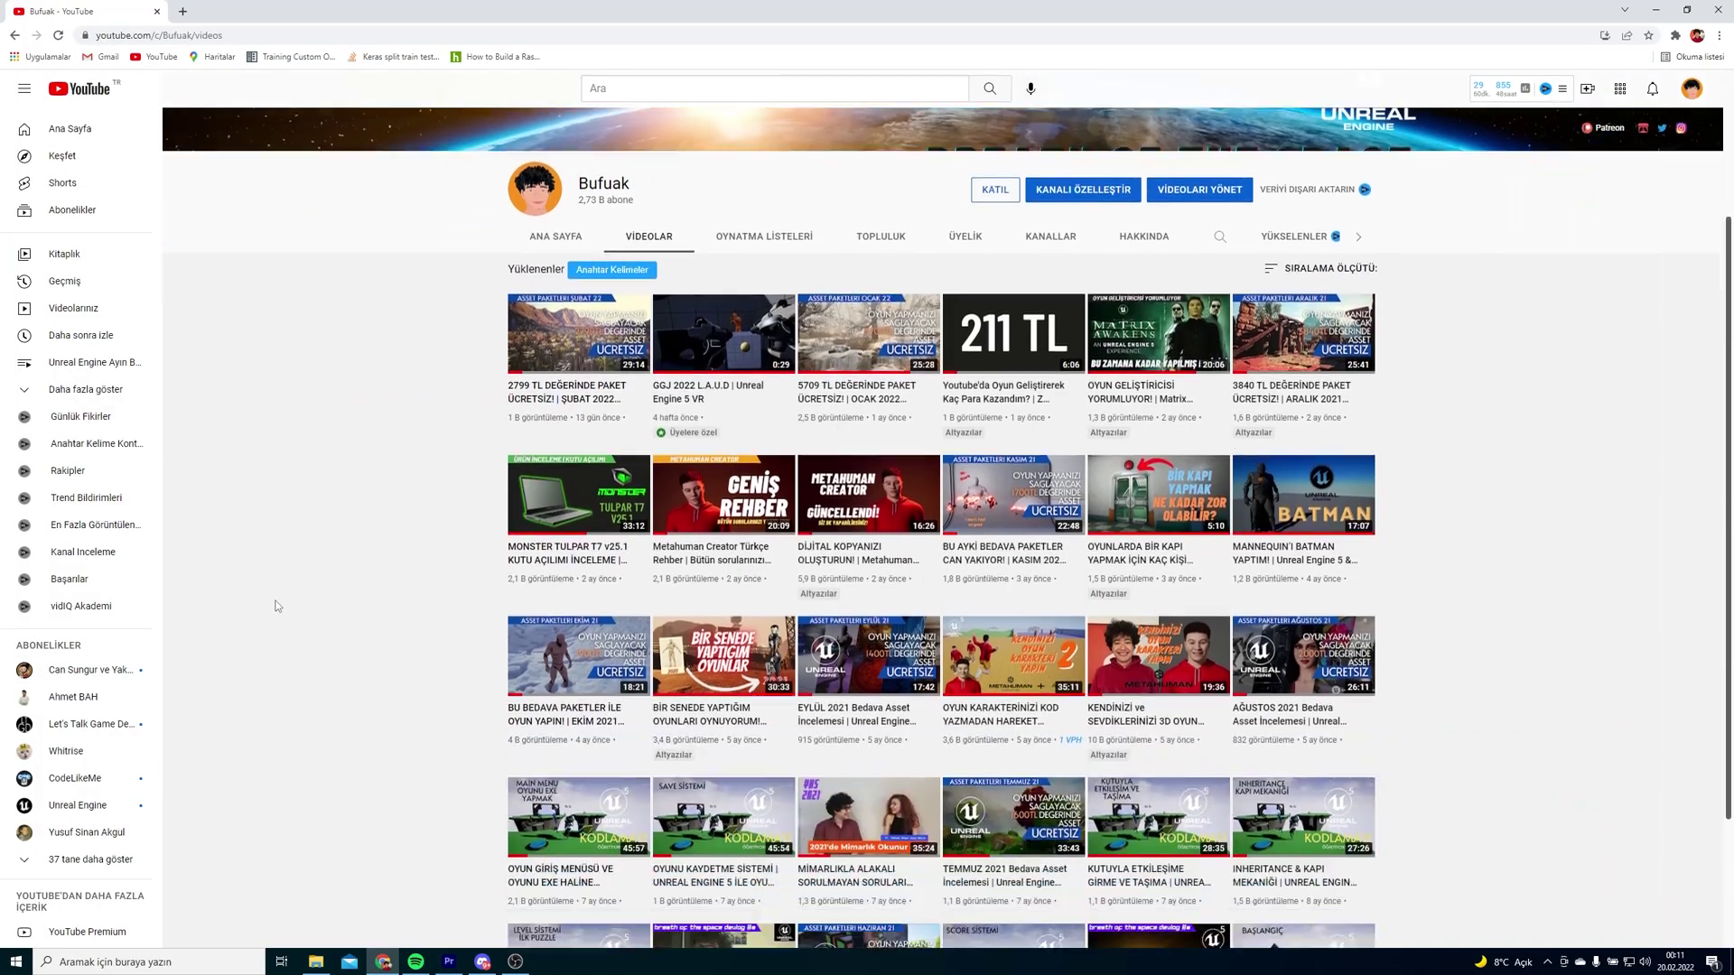
{"action": "scroll", "coordinate": [279, 589], "scroll_direction": "down", "scroll_amount": 4}
{"action": "scroll", "coordinate": [276, 582], "scroll_direction": "down", "scroll_amount": 4}
{"action": "scroll", "coordinate": [276, 578], "scroll_direction": "down", "scroll_amount": 4}
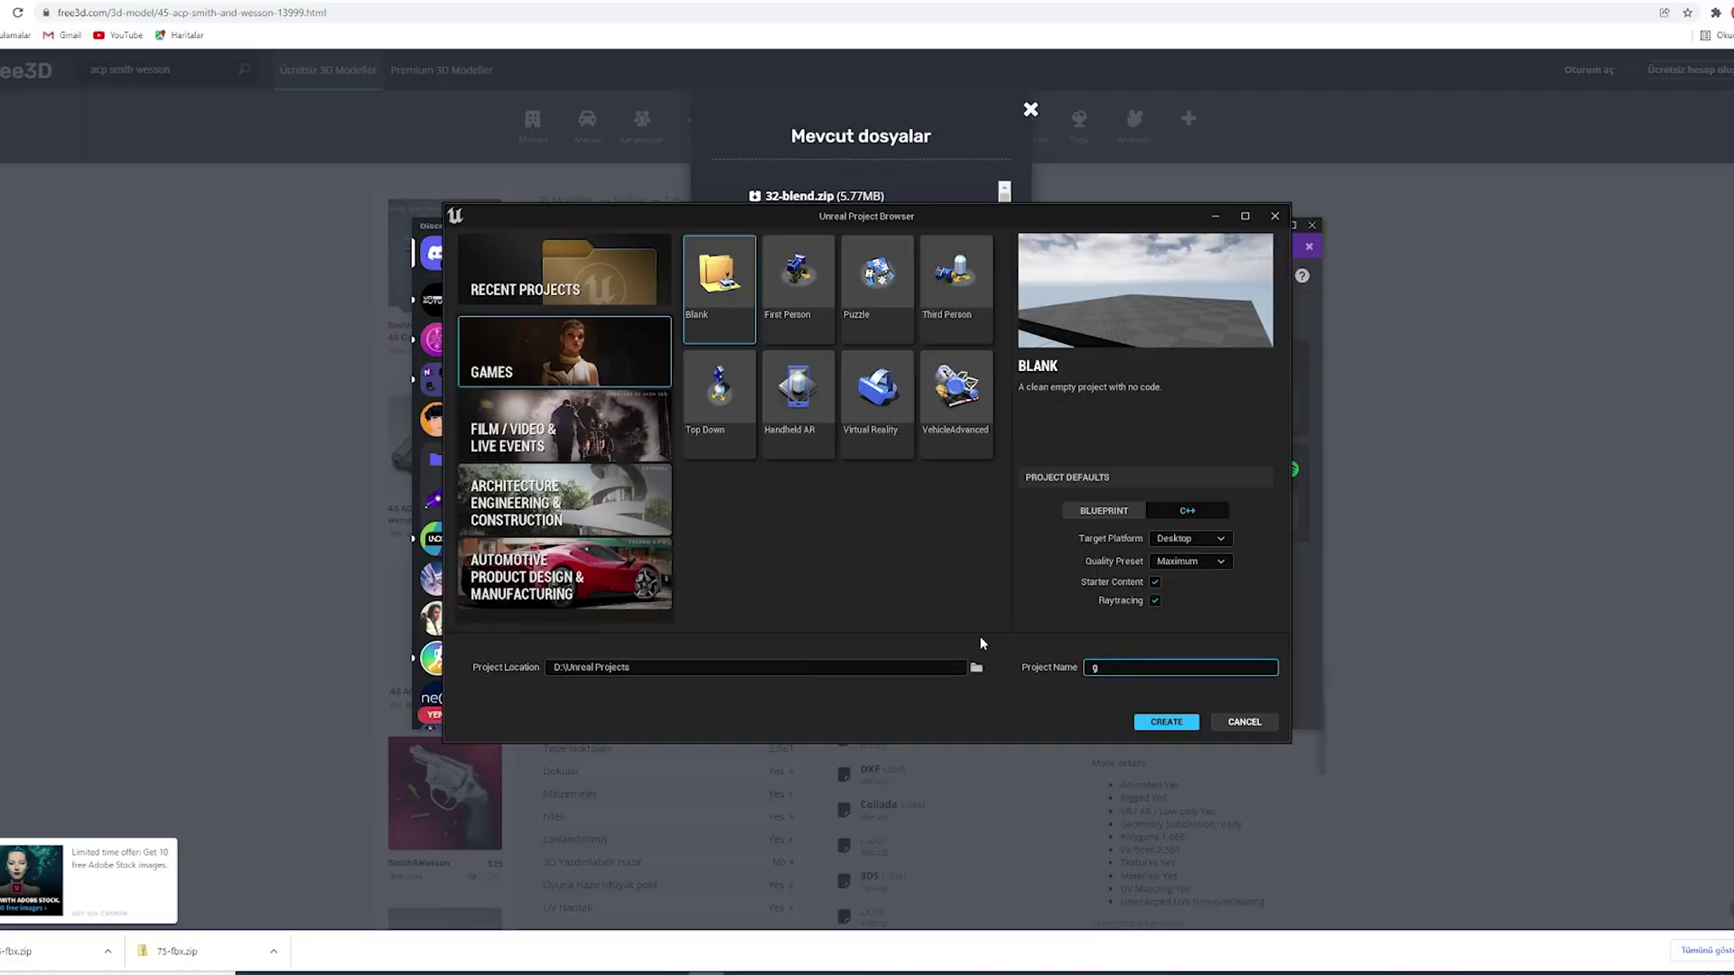
{"action": "type", "text": "nDetec"}
{"action": "type", "text": "tion"}
{"action": "left_click", "coordinate": [1149, 727]}
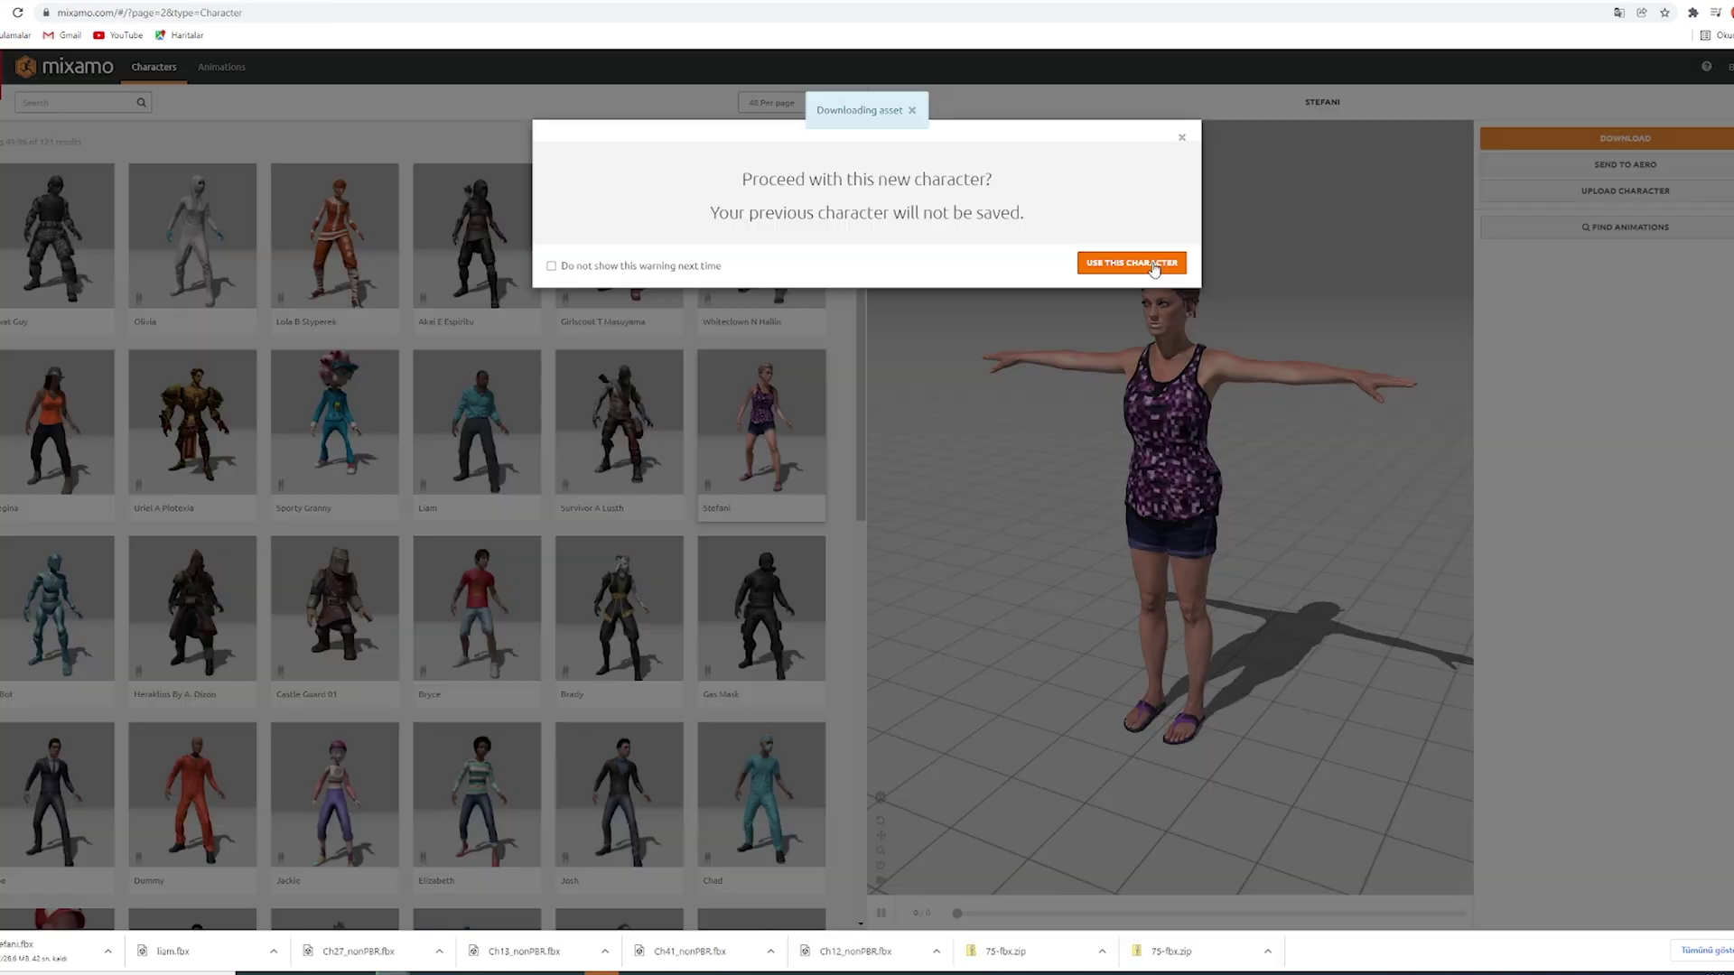
- Switch to the Bryce character in Mixamo and download it as FBX Binary in T-pose
{"action": "left_click", "coordinate": [1146, 260]}
{"action": "left_click", "coordinate": [1370, 378]}
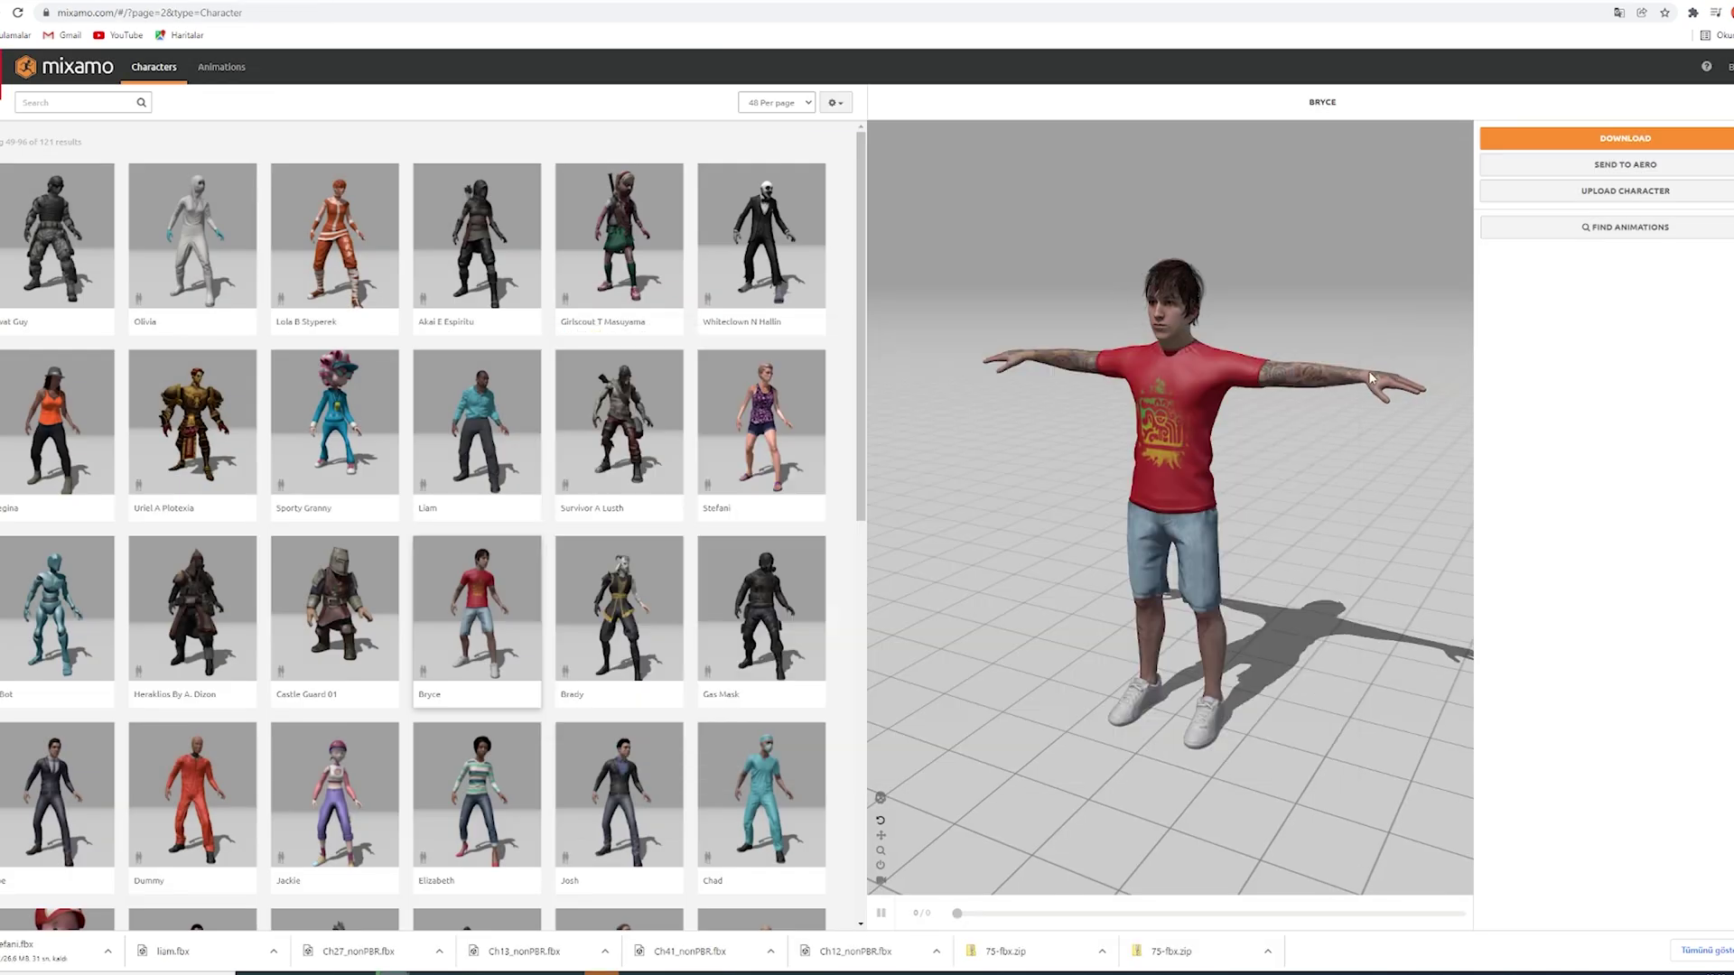
{"action": "left_click", "coordinate": [1638, 147]}
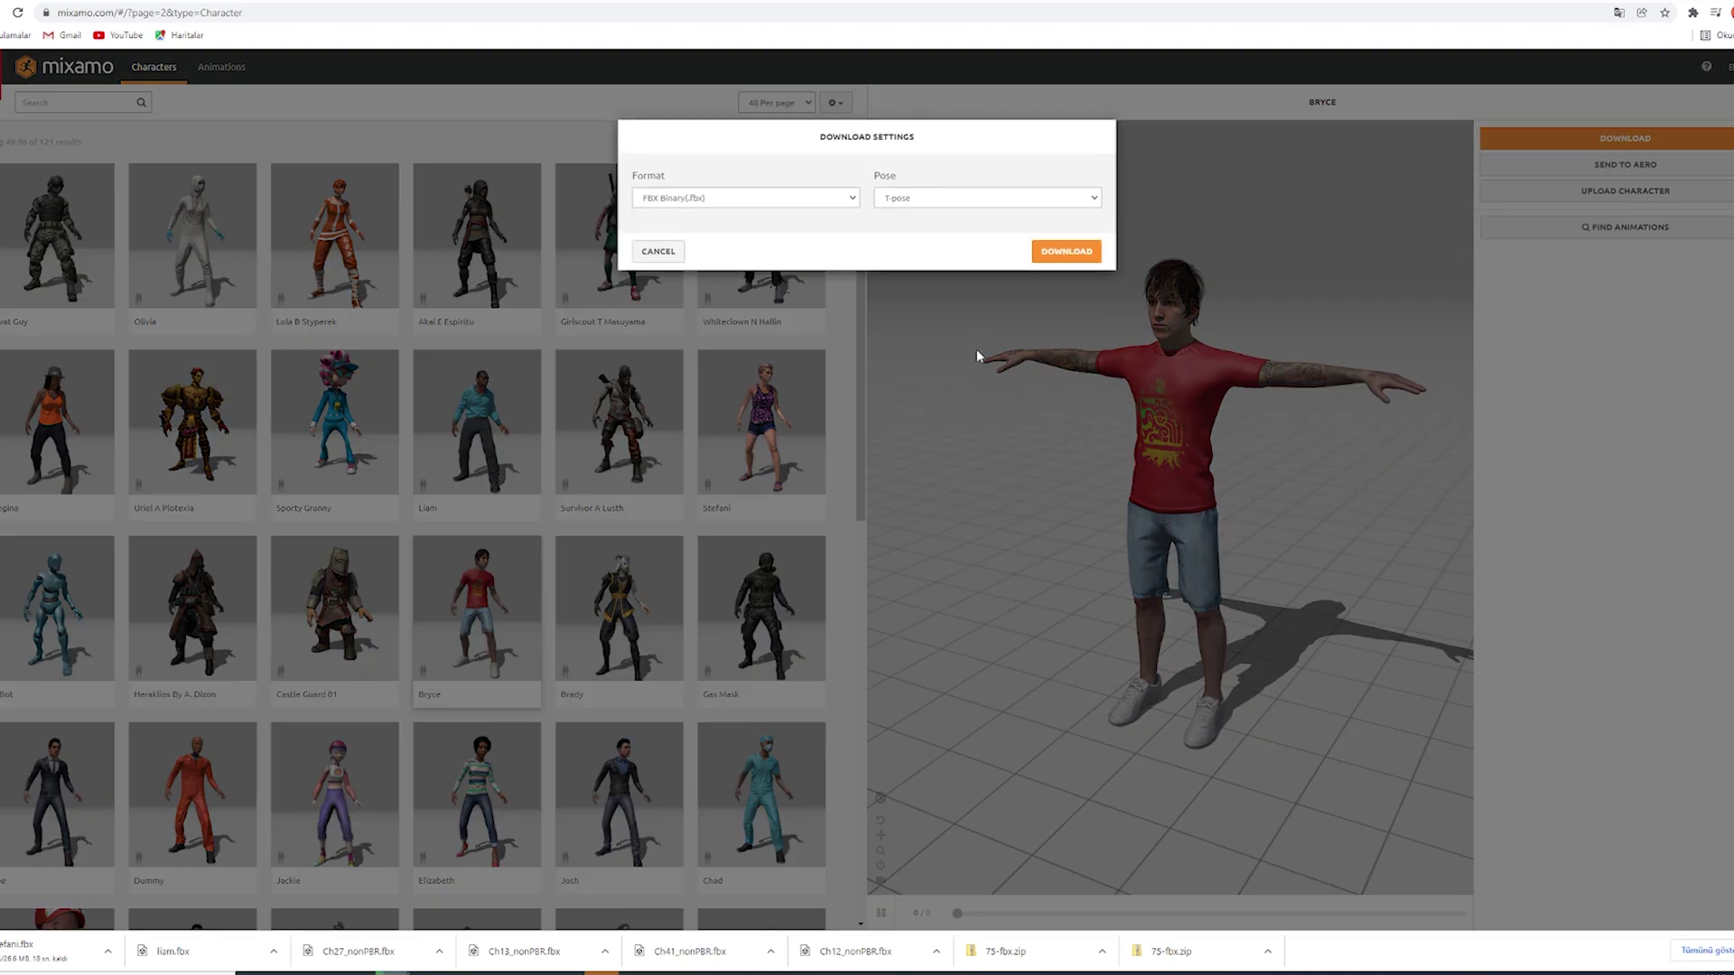
{"action": "left_click", "coordinate": [1066, 253]}
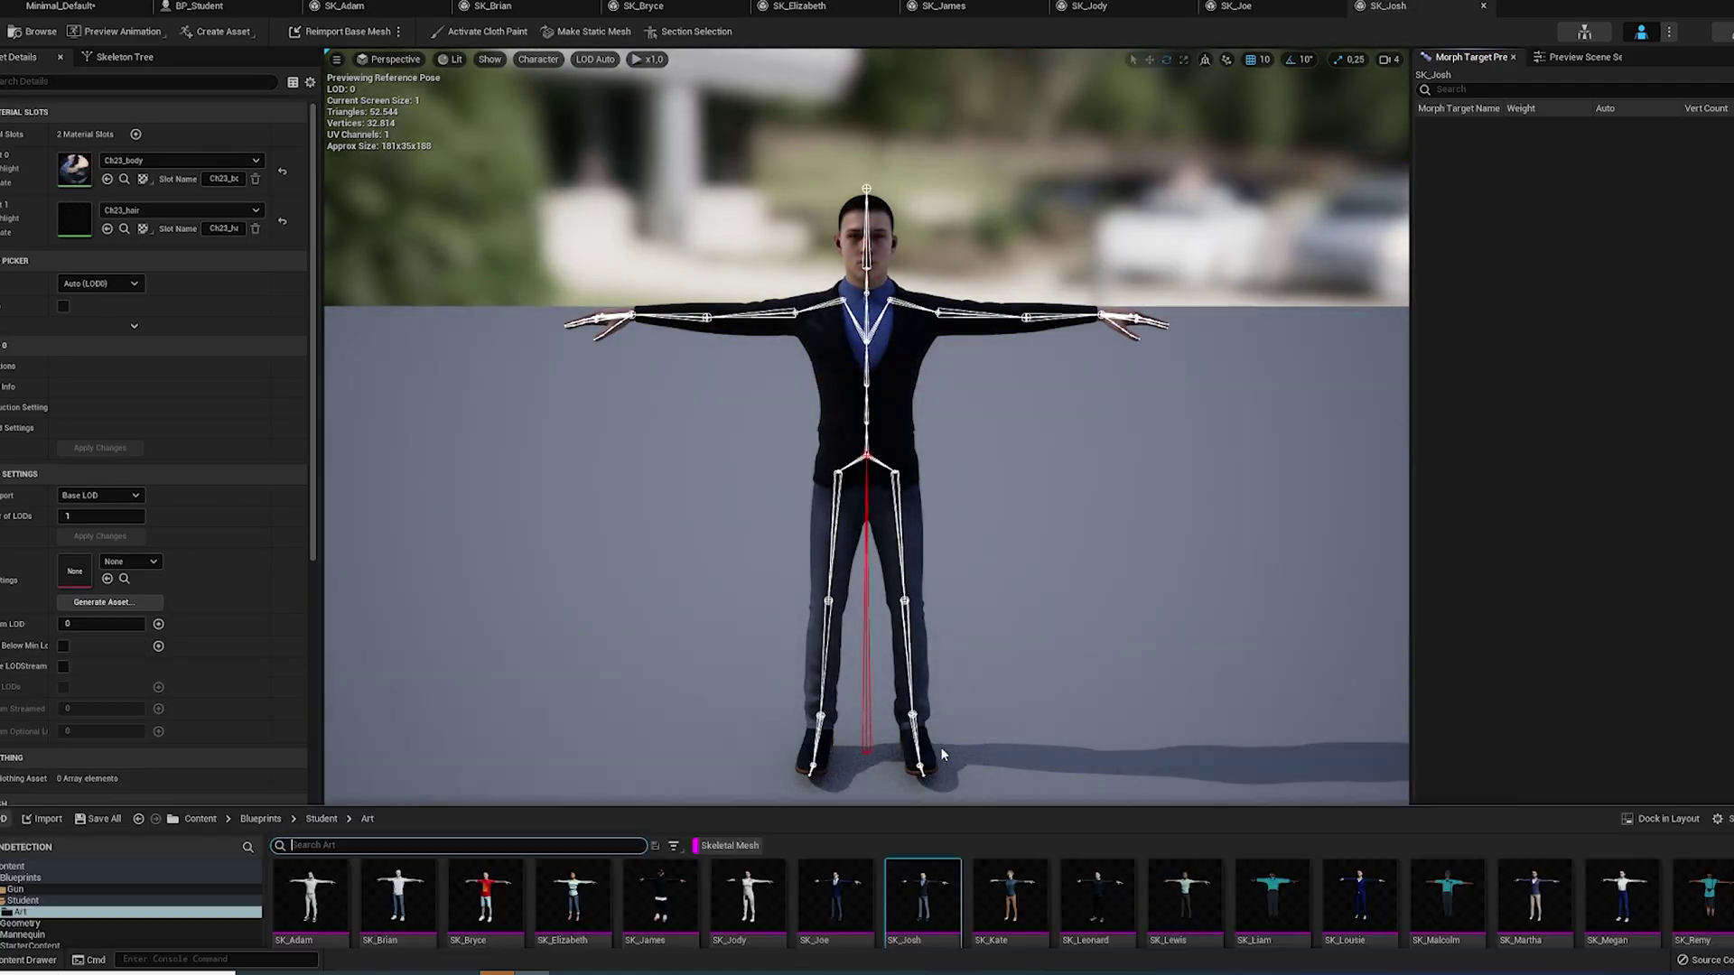
- Inspect the SK_Kate, SK_Leonard, SK_Lewis and SK_Liam student meshes one by one
{"action": "double_click", "coordinate": [1015, 756]}
{"action": "key", "text": "ctrl+space"}
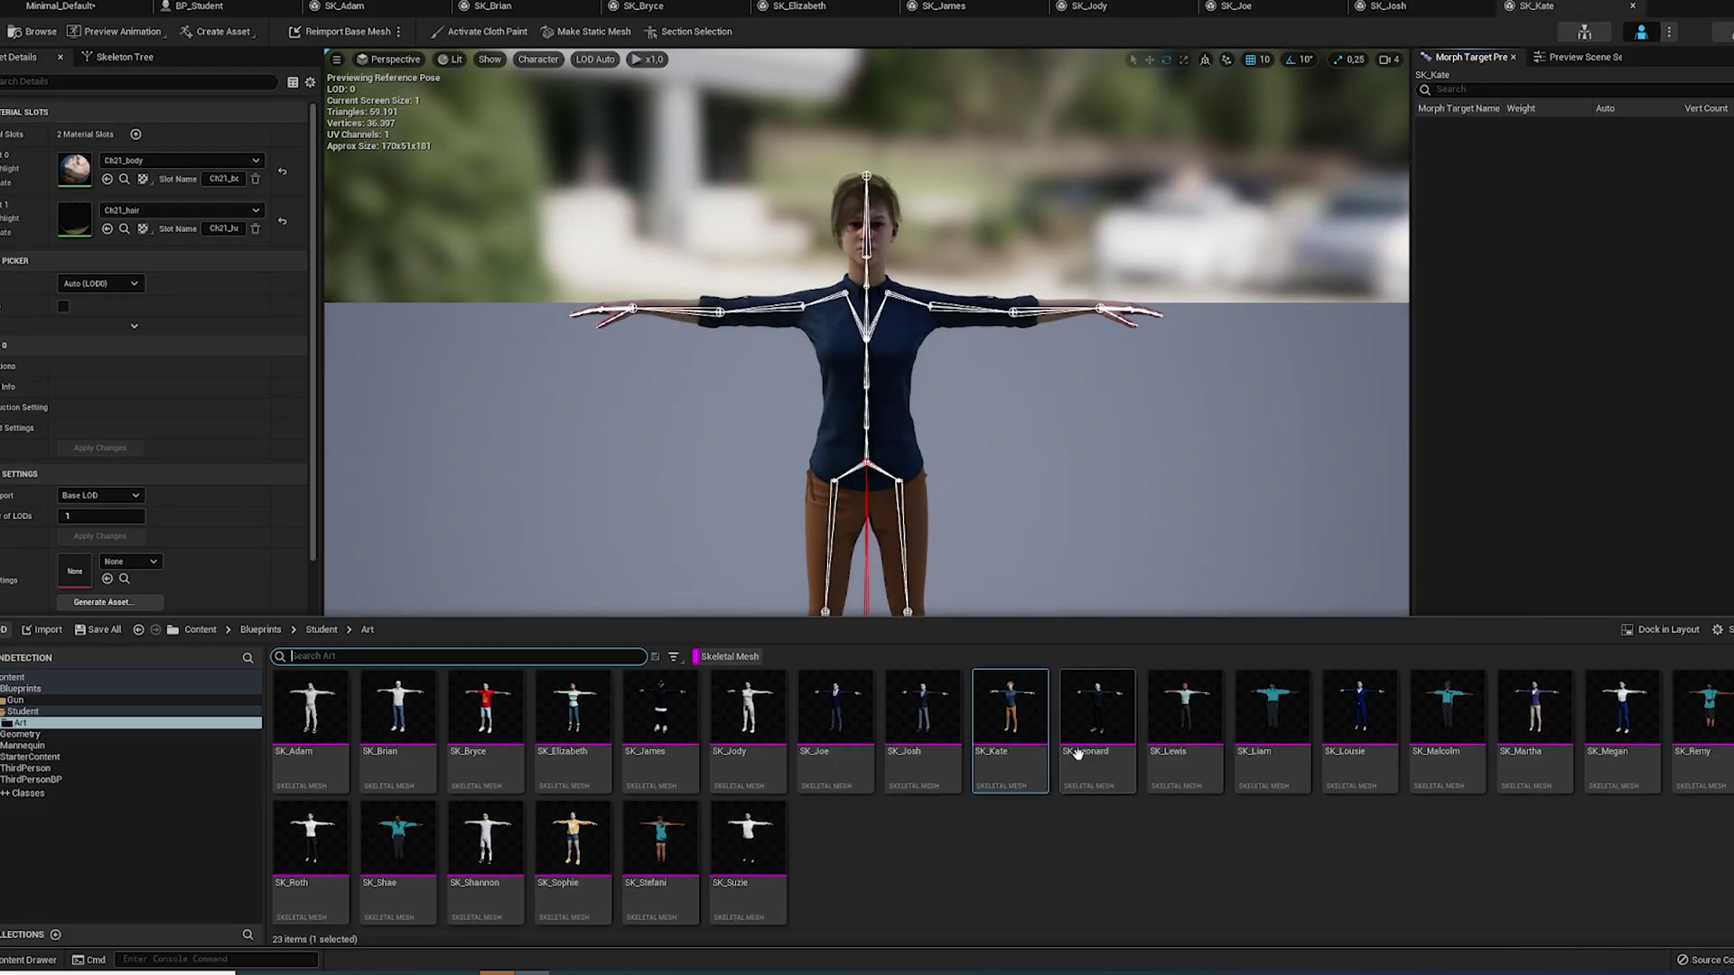
{"action": "double_click", "coordinate": [1104, 755]}
{"action": "key", "text": "ctrl+space"}
{"action": "double_click", "coordinate": [1165, 766]}
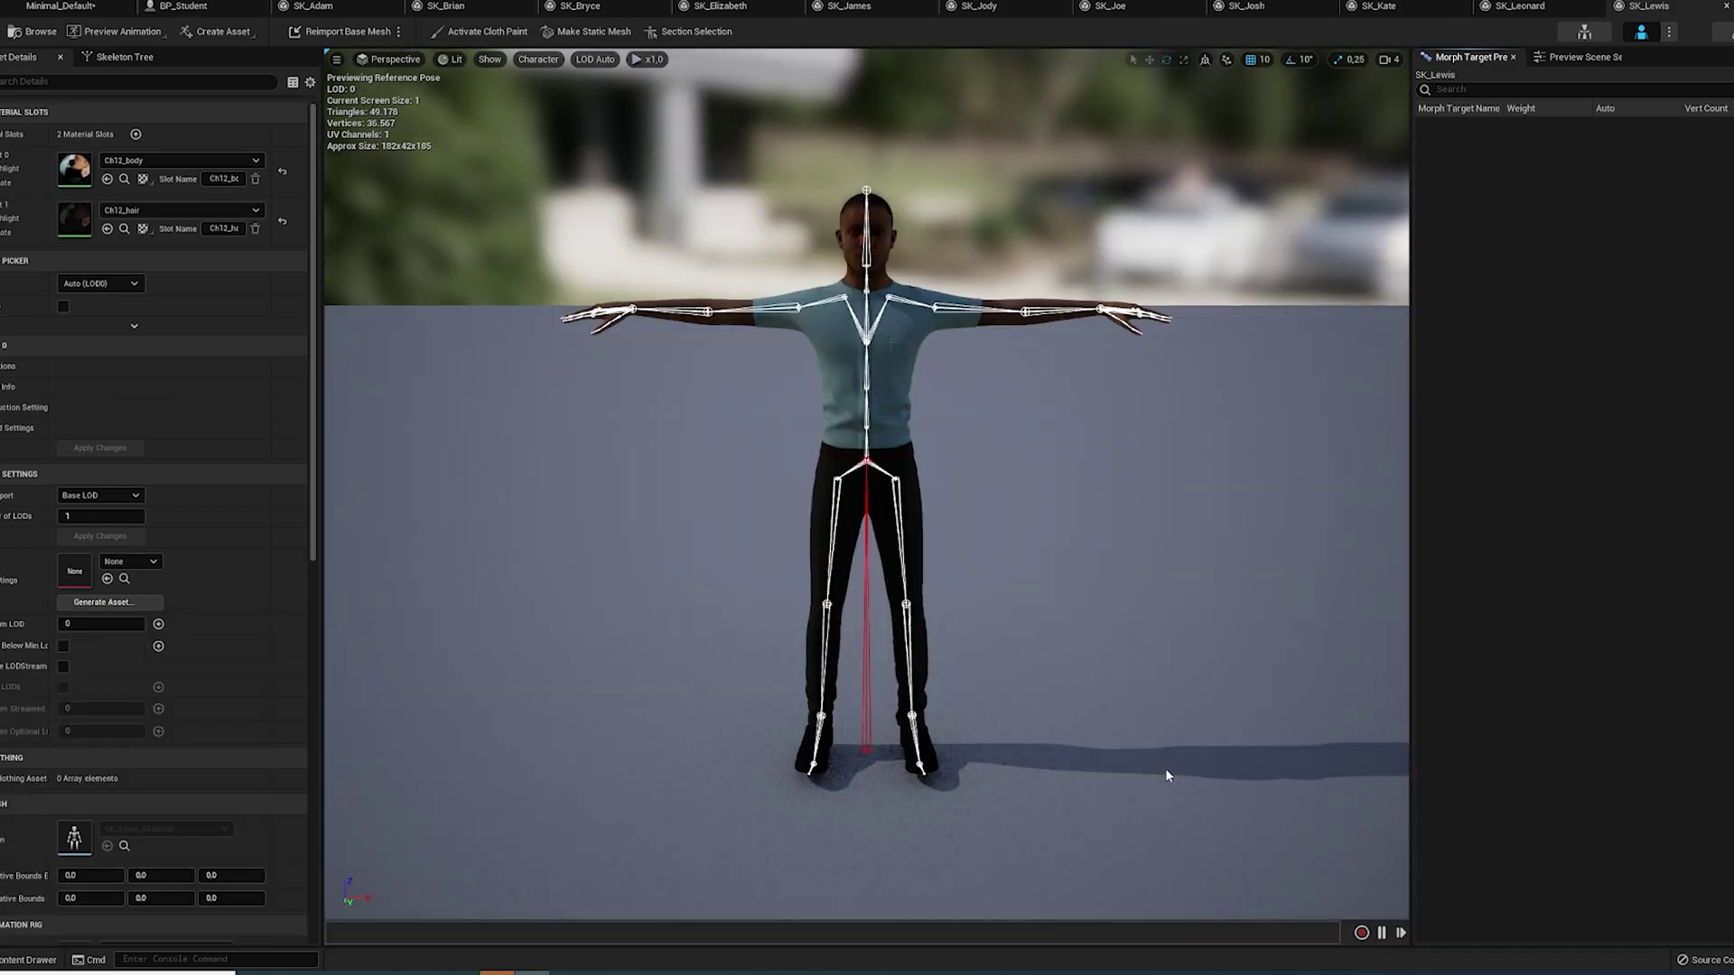
{"action": "key", "text": "ctrl+space"}
{"action": "double_click", "coordinate": [1265, 766]}
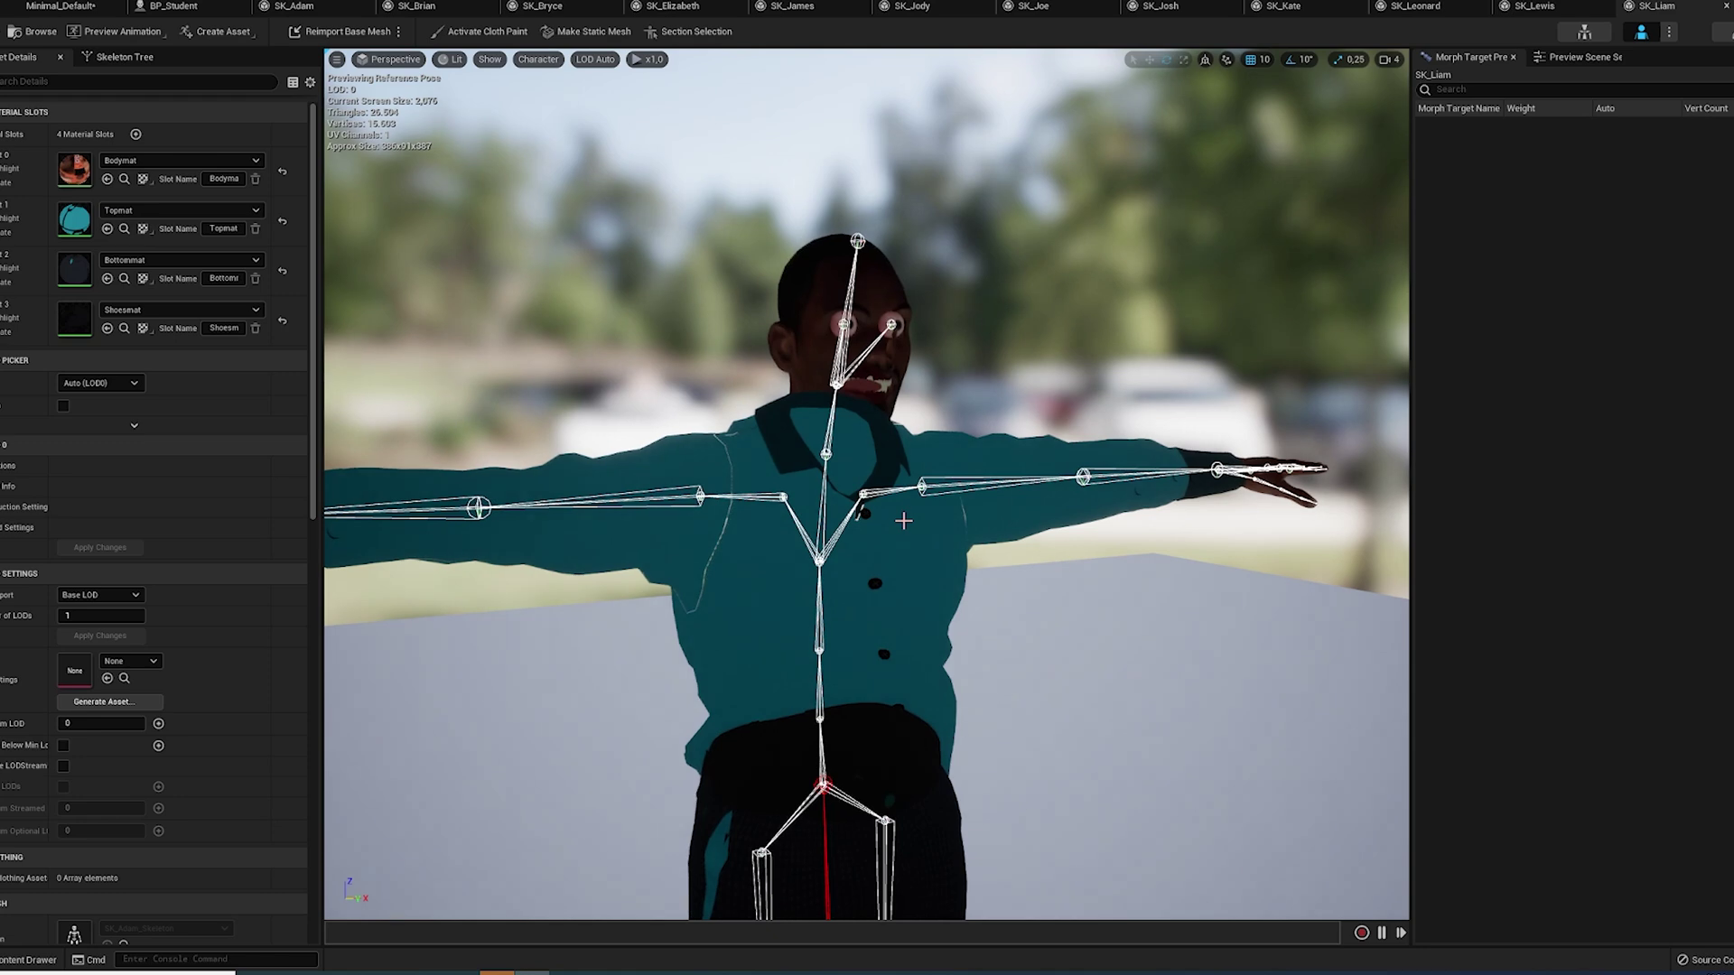
{"action": "key", "text": "ctrl+space"}
- Force delete the SK_Liam mesh asset despite its references
{"action": "key", "text": "Delete"}
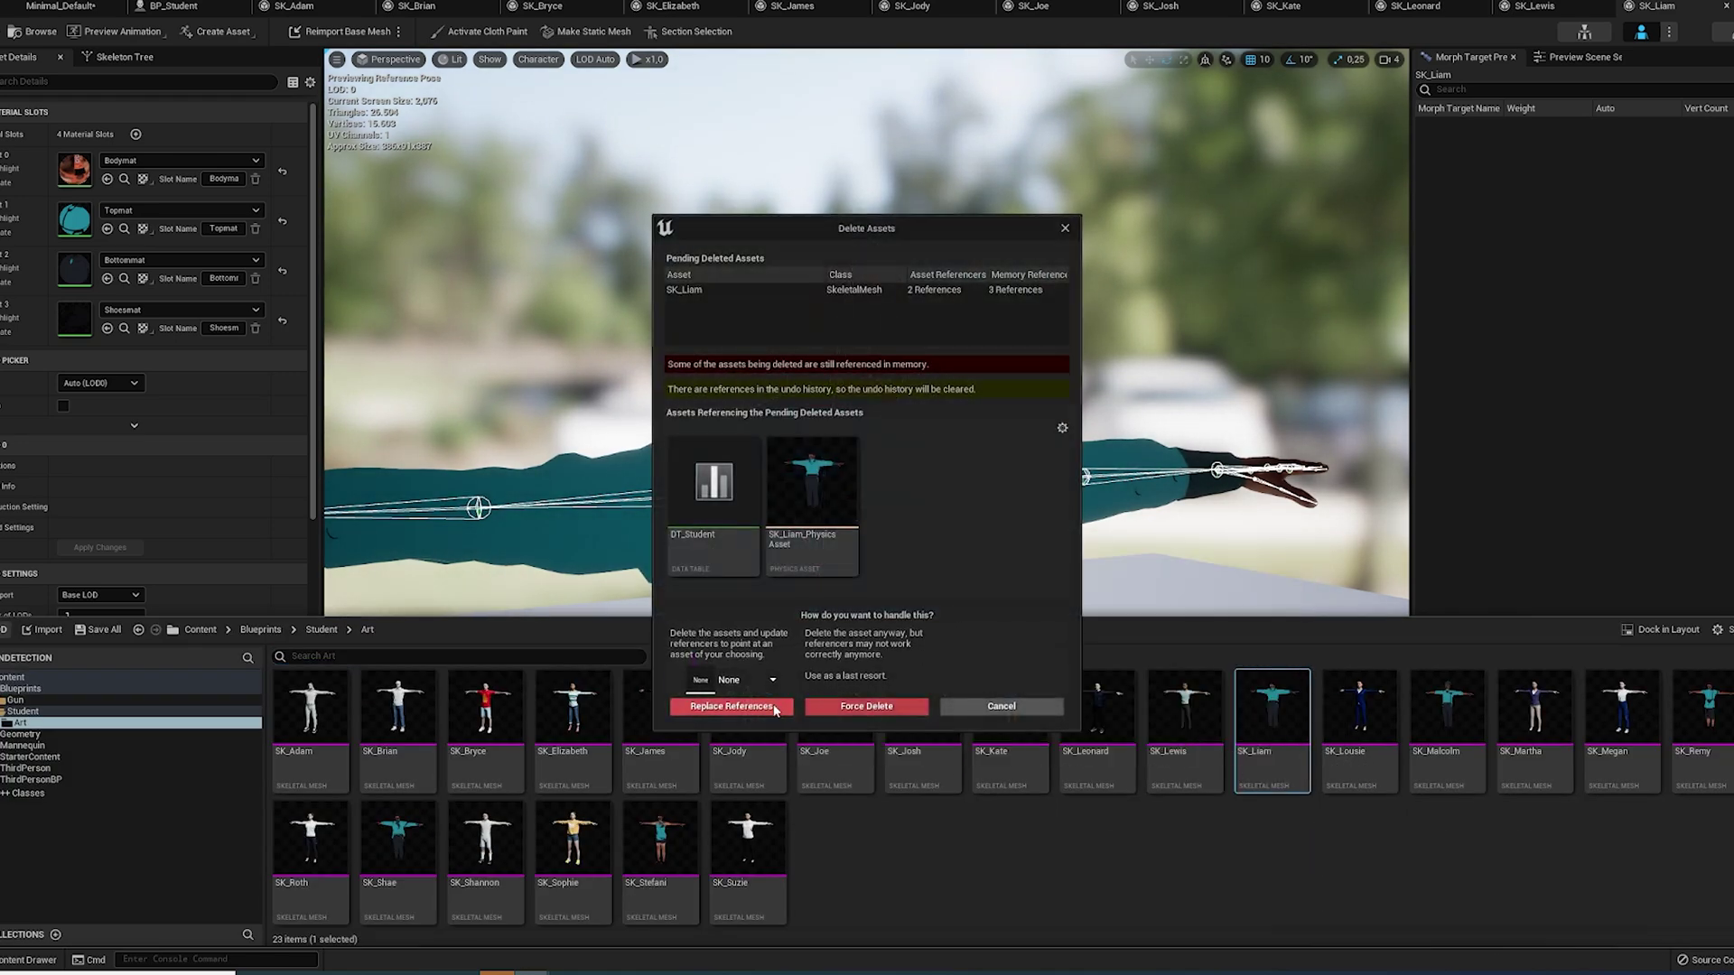
{"action": "left_click", "coordinate": [857, 708]}
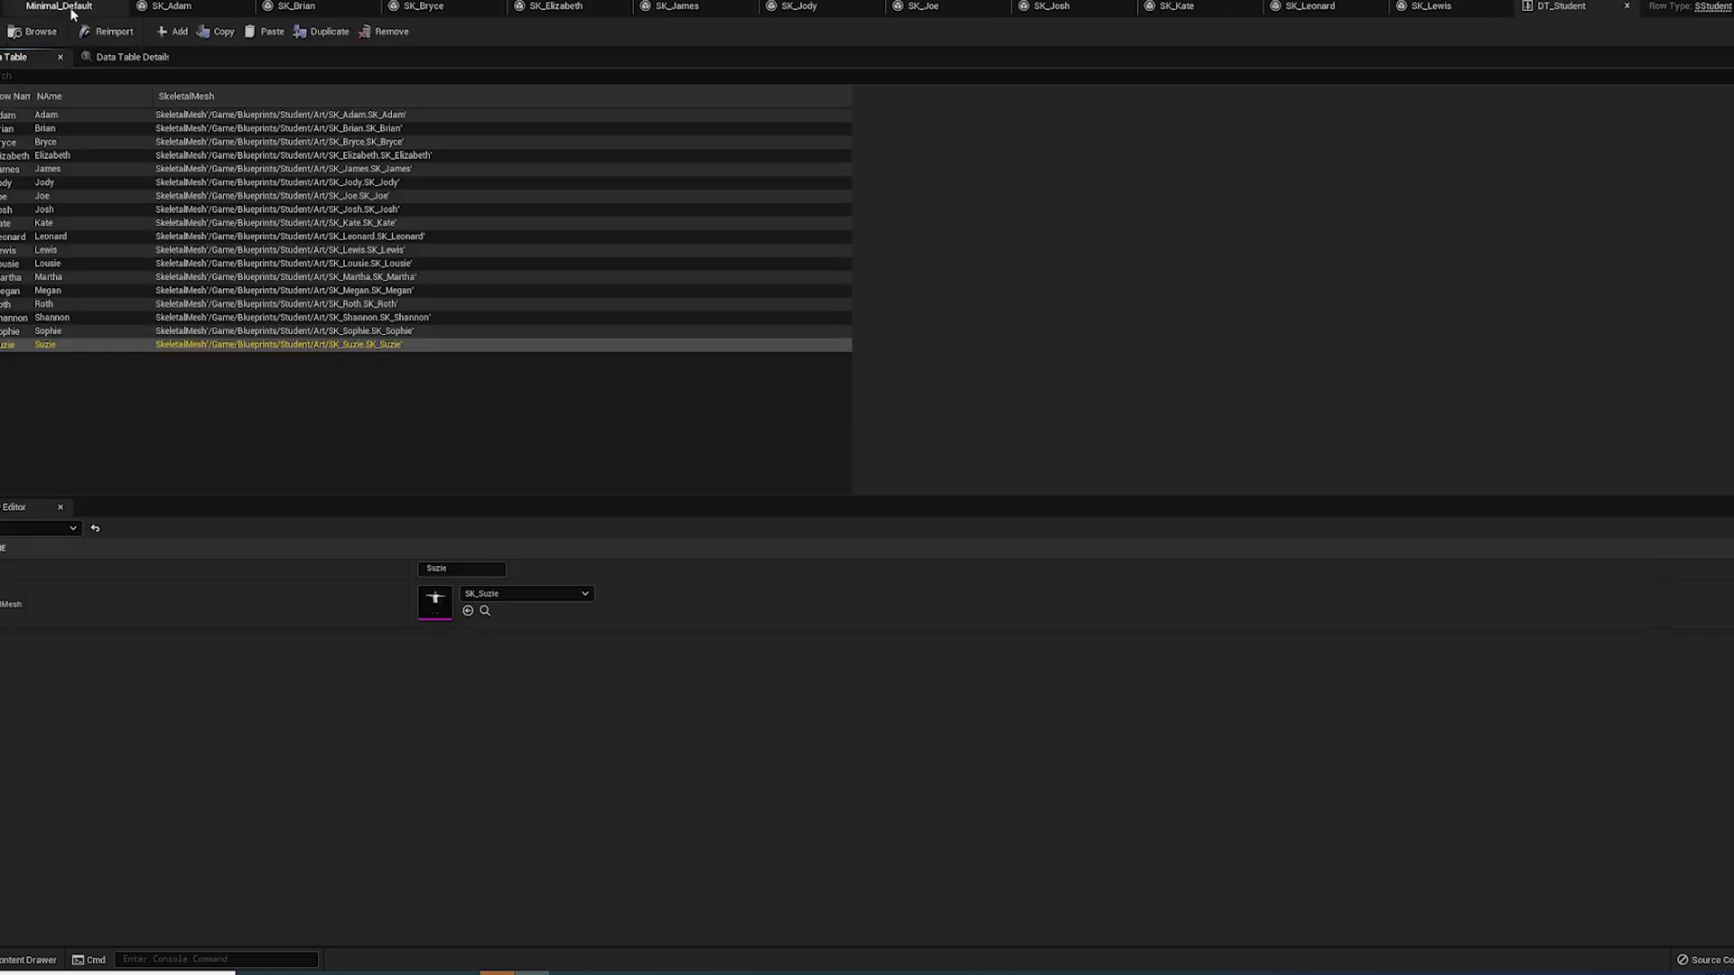
{"action": "left_click", "coordinate": [80, 7]}
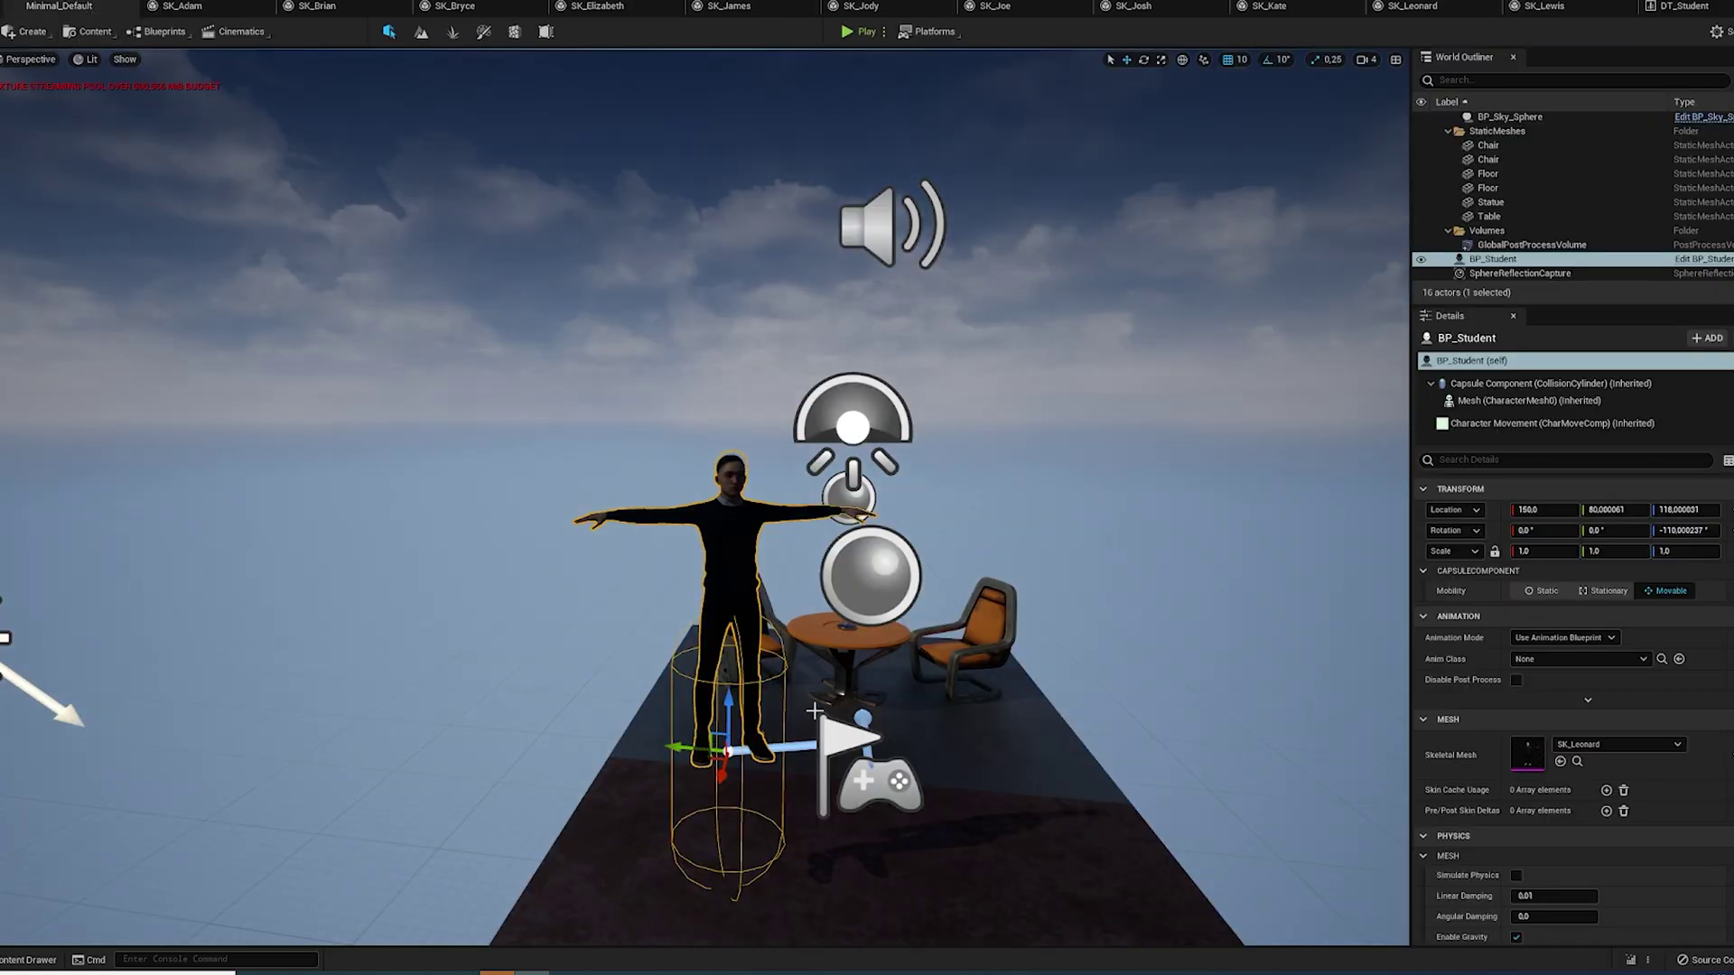
- Nudge the student along Y and place three more BP_StandingPoint actors around the level
{"action": "mouse_move", "coordinate": [683, 750]}
{"action": "left_mouse_down"}
{"action": "mouse_move", "coordinate": [832, 783]}
{"action": "mouse_move", "coordinate": [171, 703]}
{"action": "mouse_move", "coordinate": [1114, 786]}
{"action": "mouse_move", "coordinate": [240, 701]}
{"action": "left_mouse_up"}
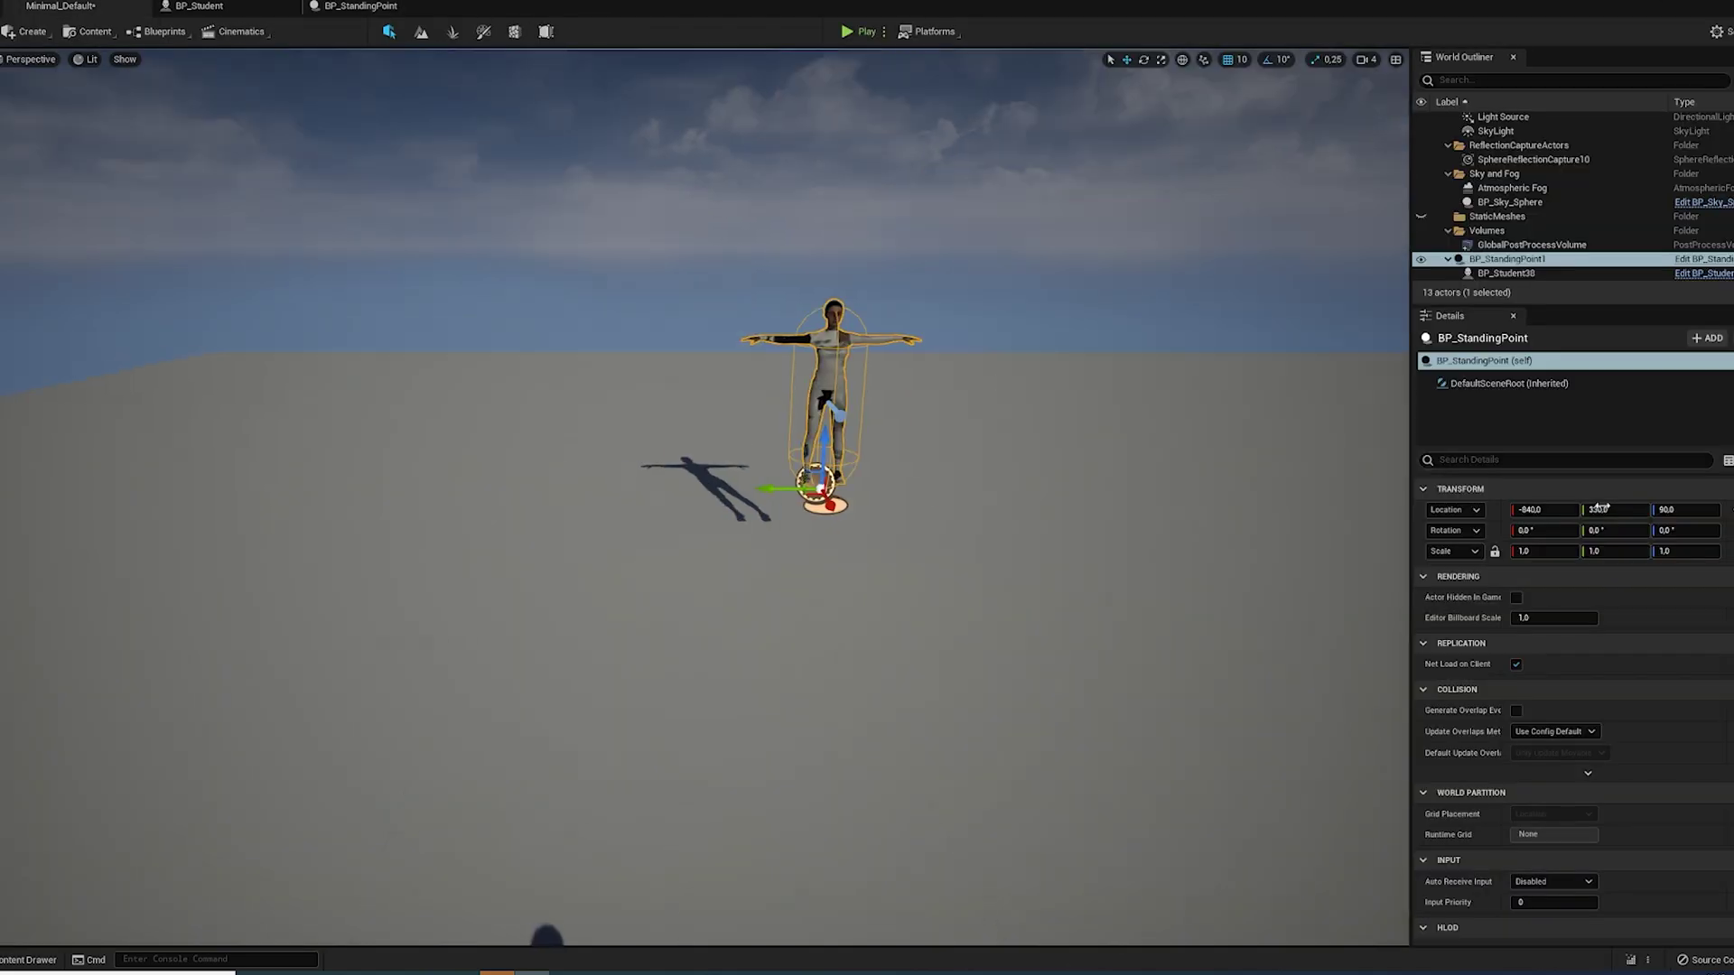
{"action": "key", "text": "ctrl+space"}
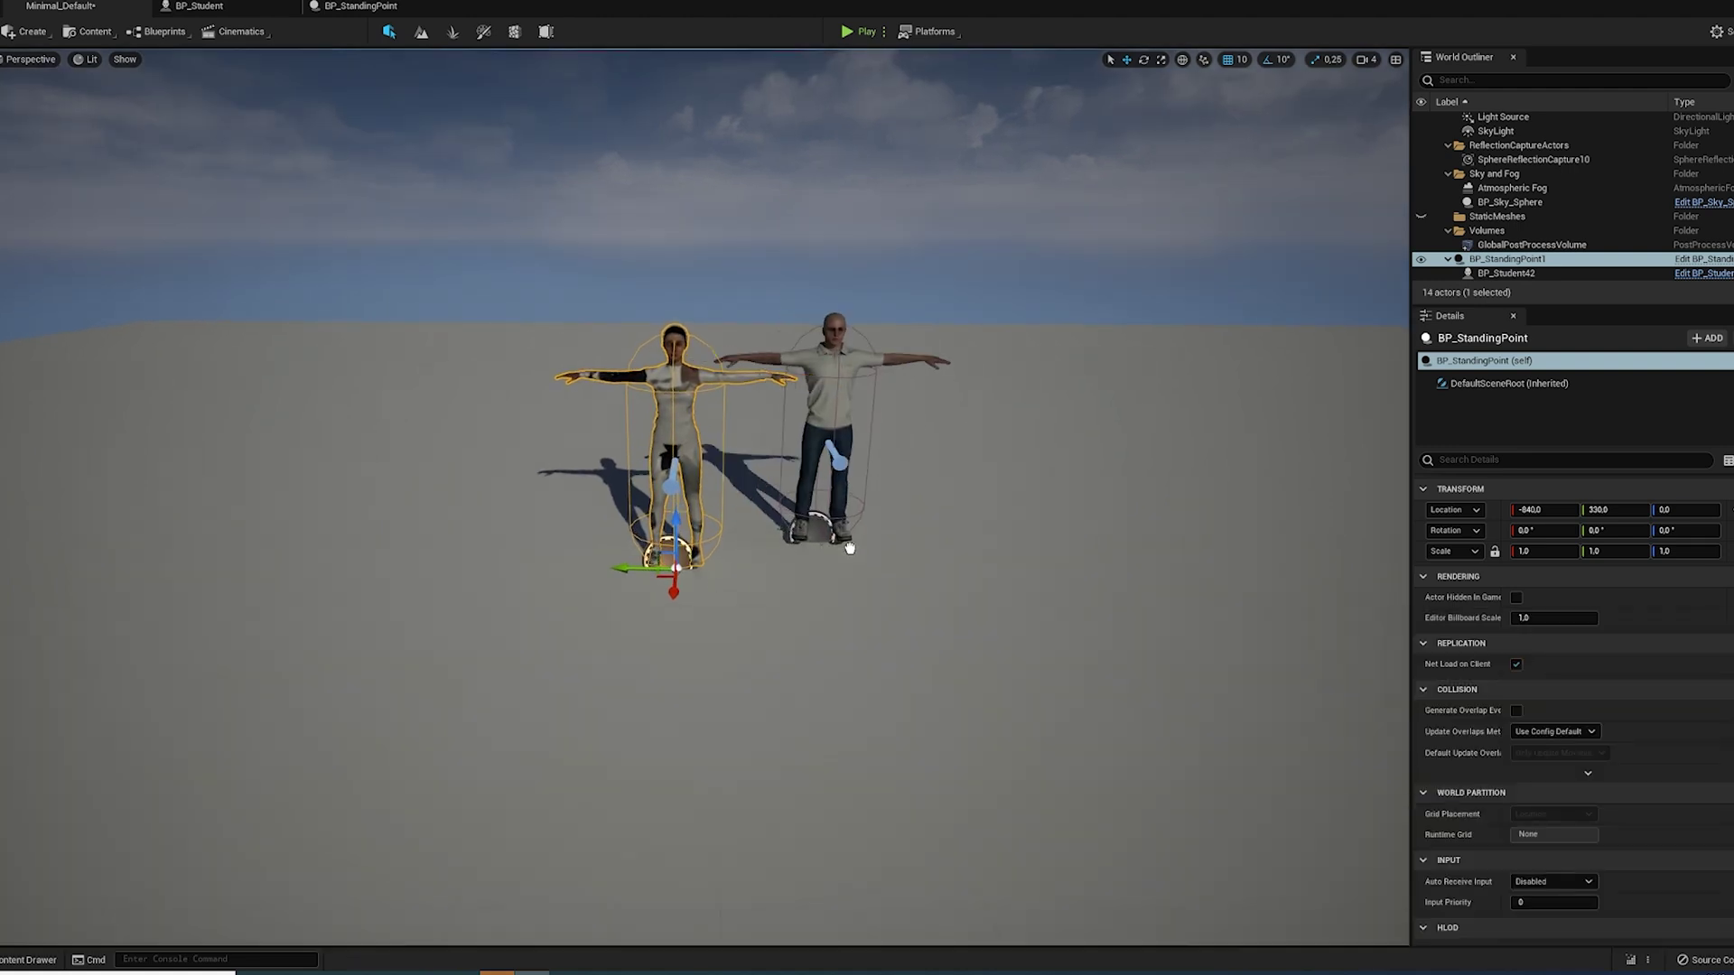
{"action": "left_click_drag", "start_coordinate": [333, 774], "coordinate": [854, 574]}
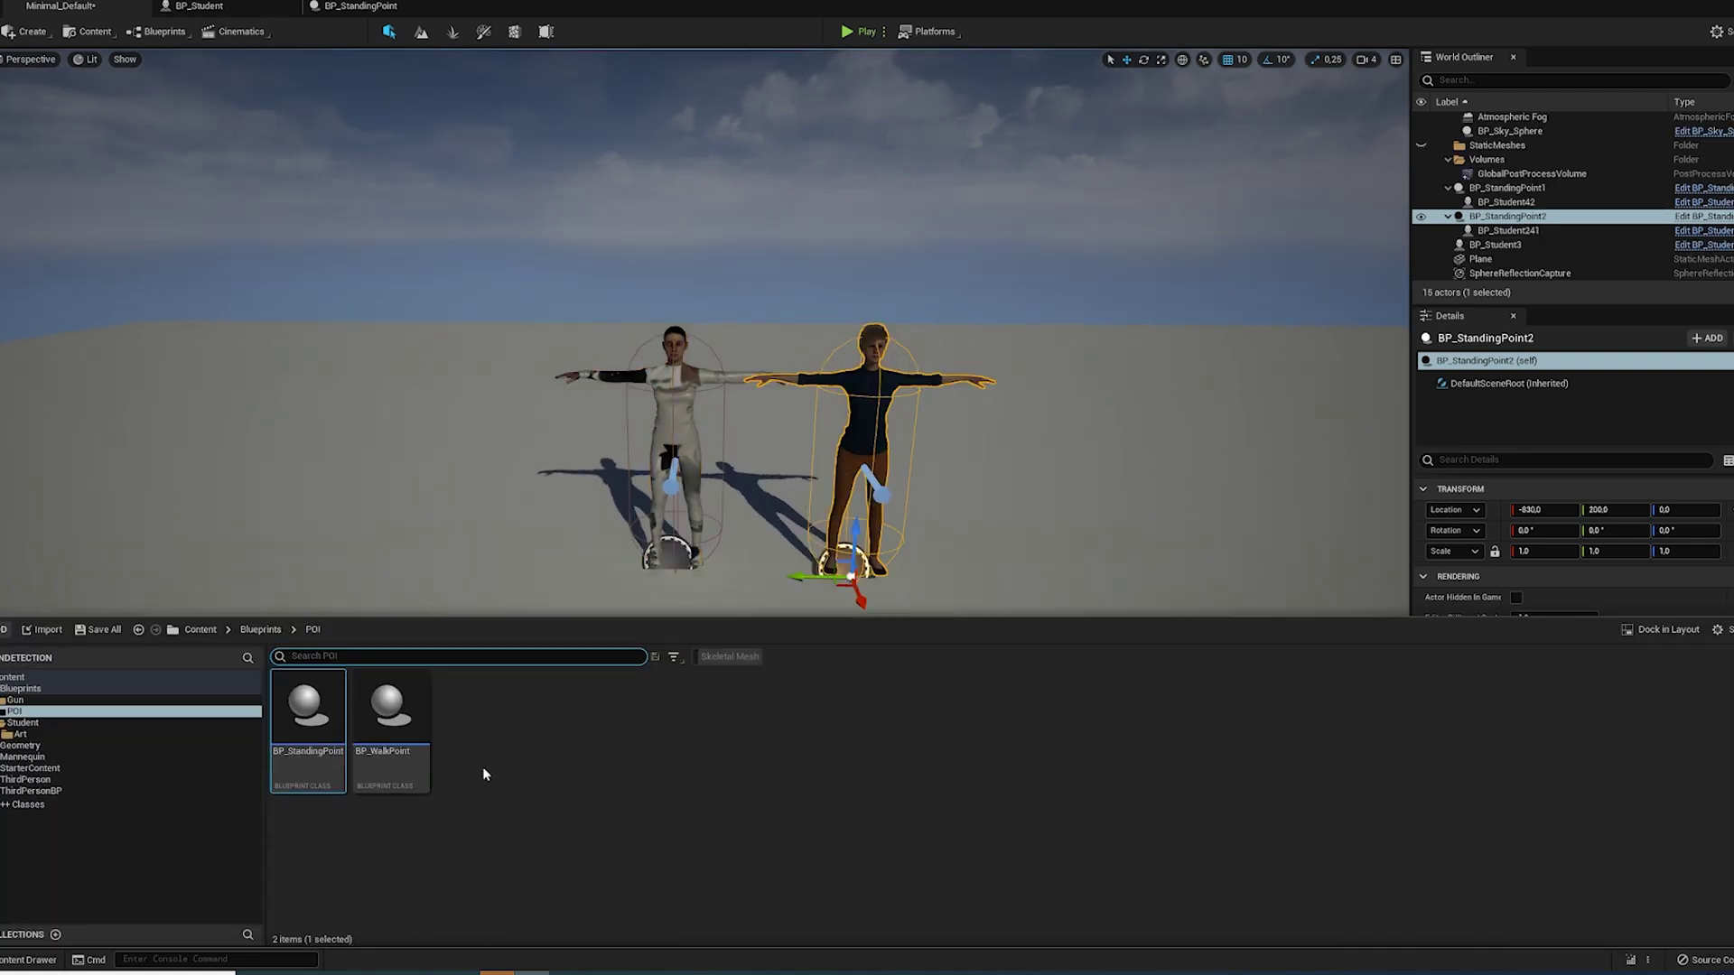
{"action": "left_click_drag", "start_coordinate": [345, 604], "coordinate": [423, 571]}
{"action": "key", "text": "ctrl+space"}
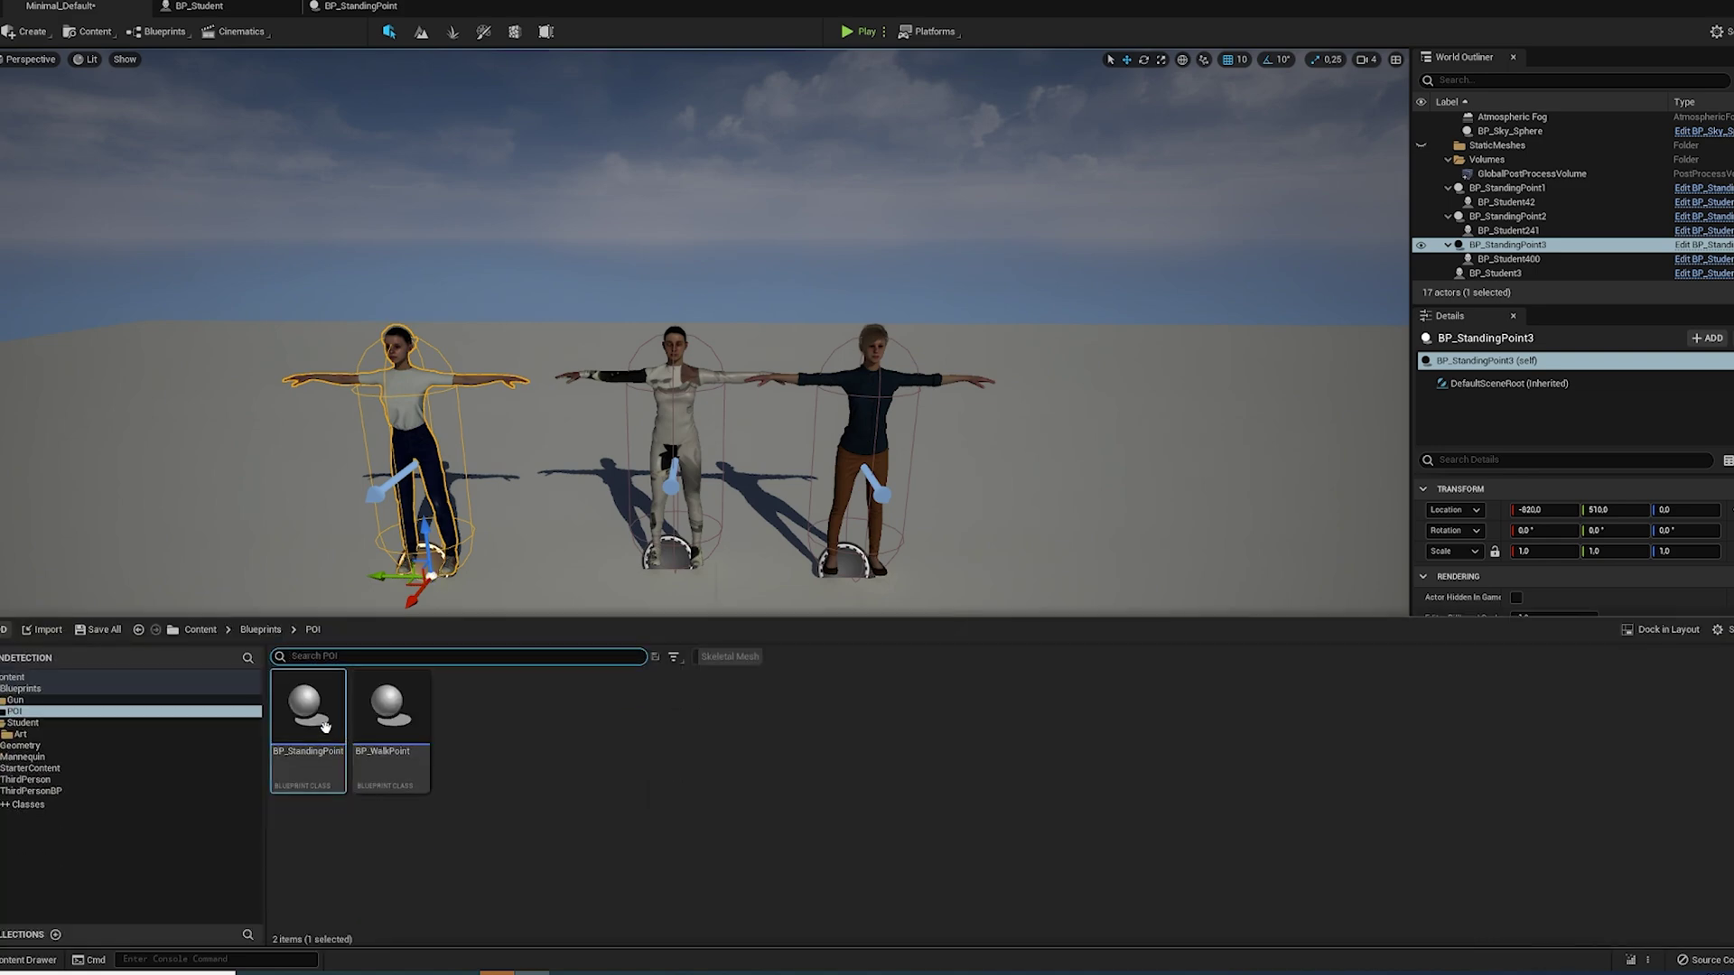
{"action": "left_click_drag", "start_coordinate": [307, 714], "coordinate": [1114, 521]}
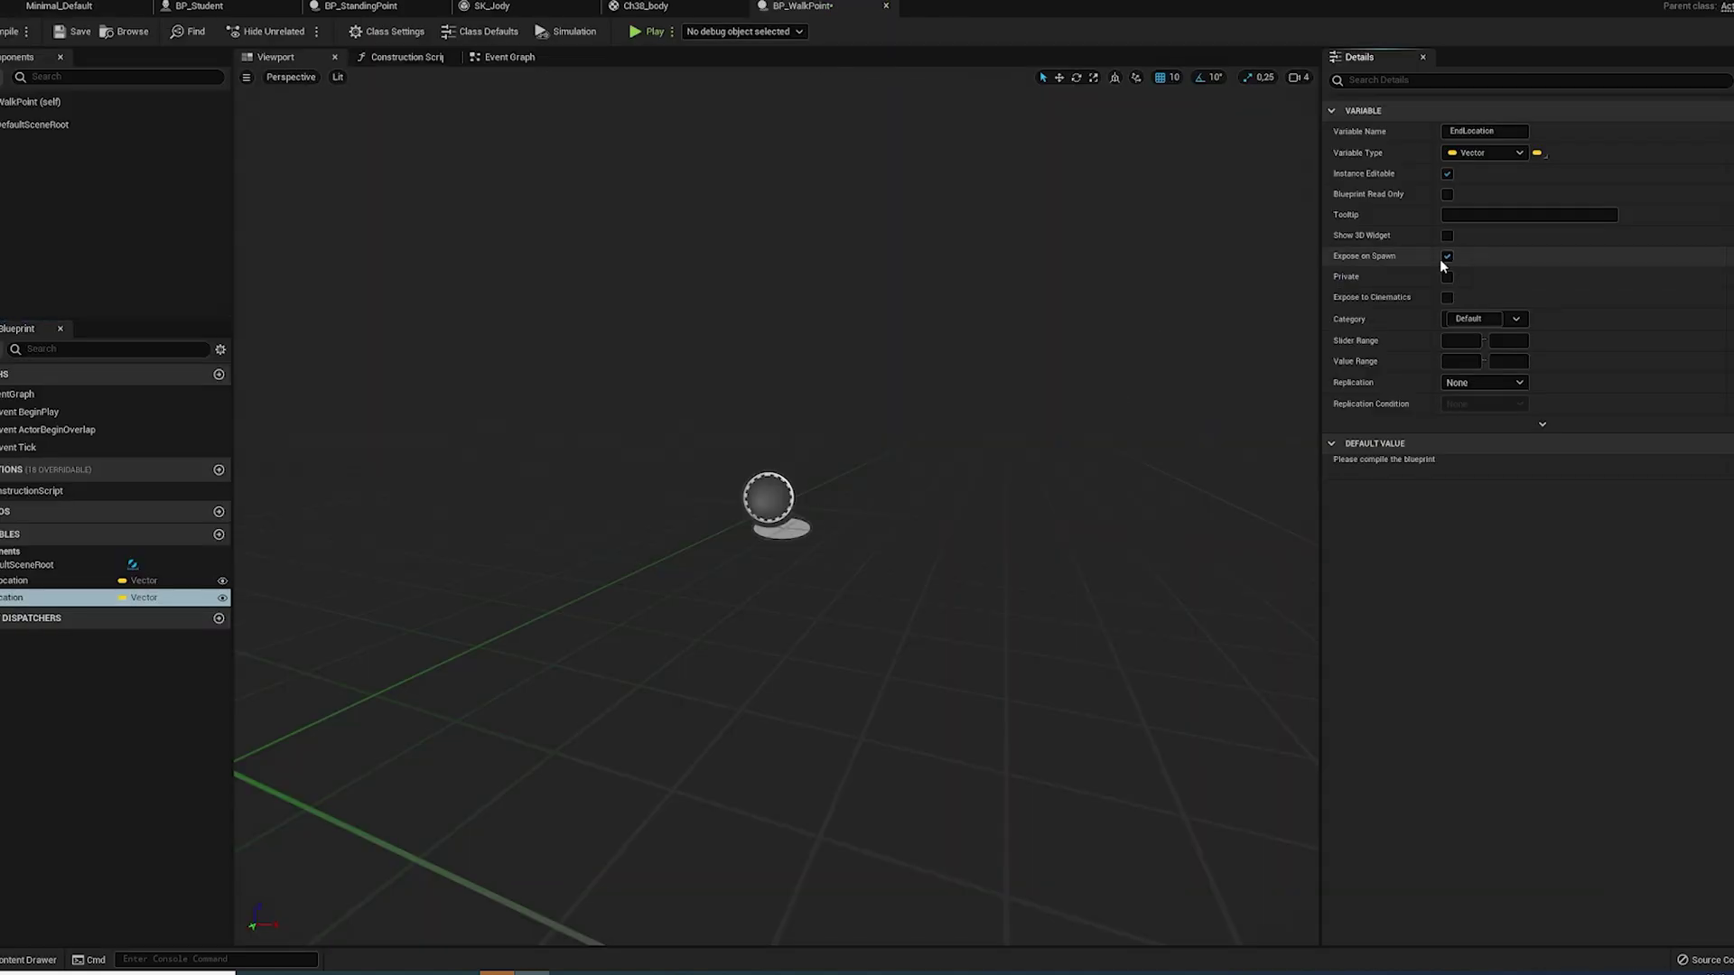
- Enable Show 3D Widget on EndLocation and move the walk point's end location further along
{"action": "left_click", "coordinate": [1447, 257]}
{"action": "left_click", "coordinate": [1447, 236]}
{"action": "left_click", "coordinate": [72, 11]}
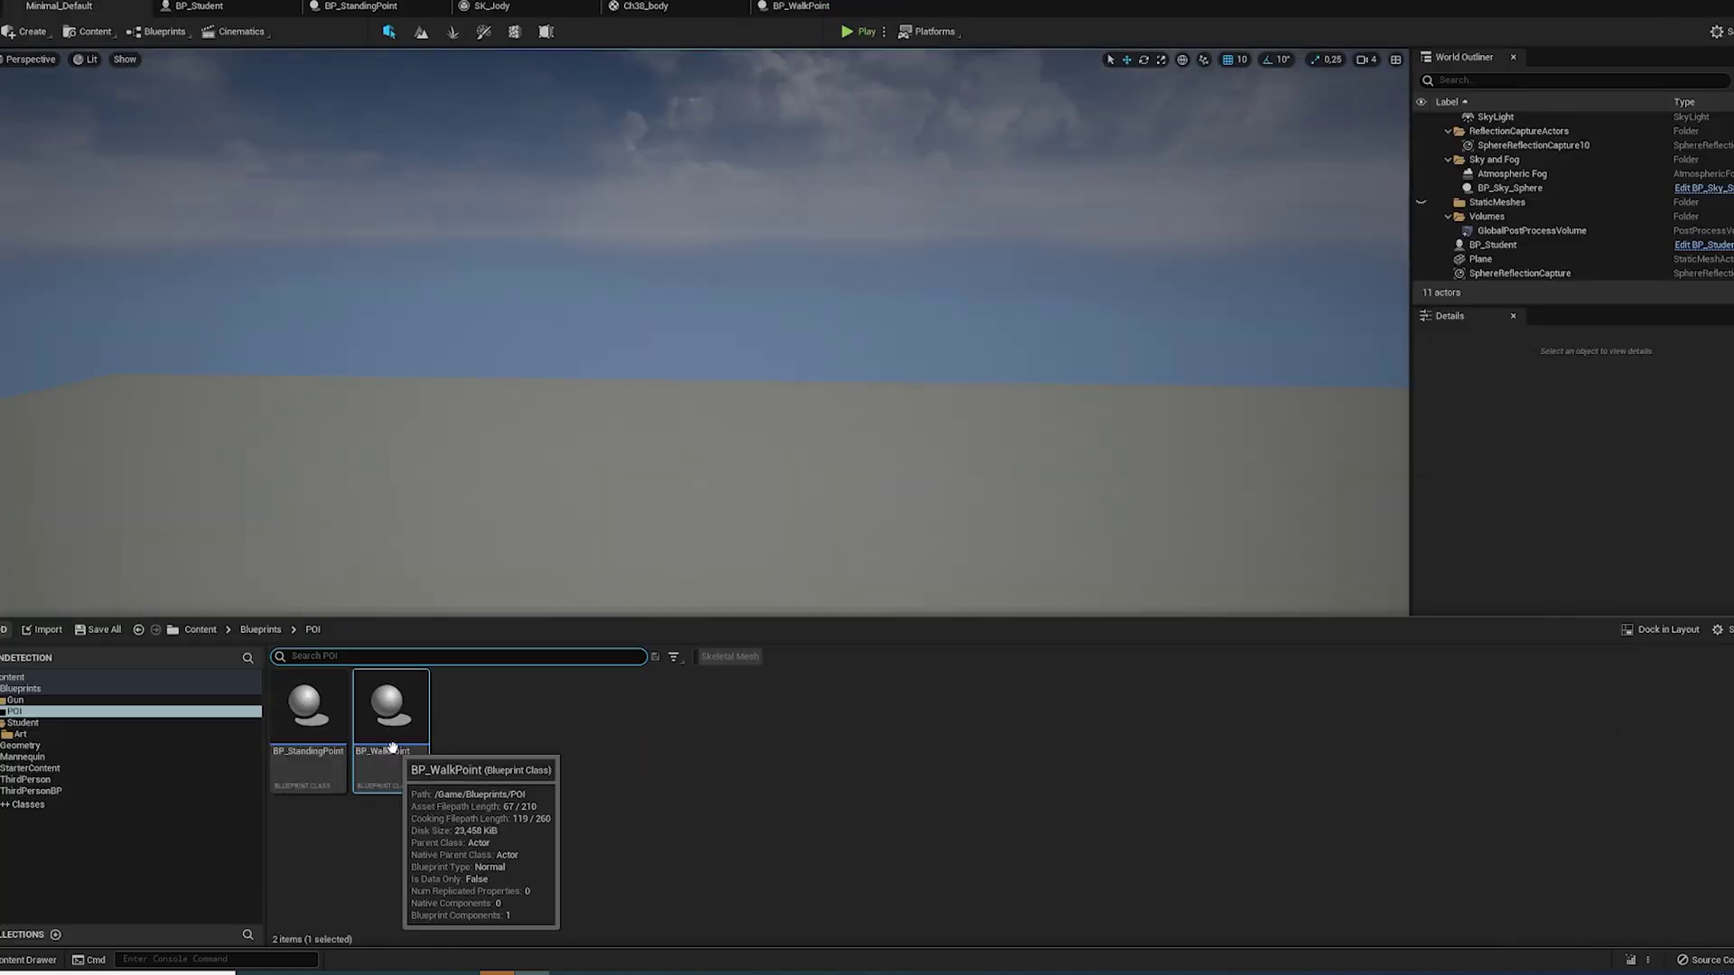
{"action": "left_click_drag", "start_coordinate": [813, 551], "coordinate": [899, 556]}
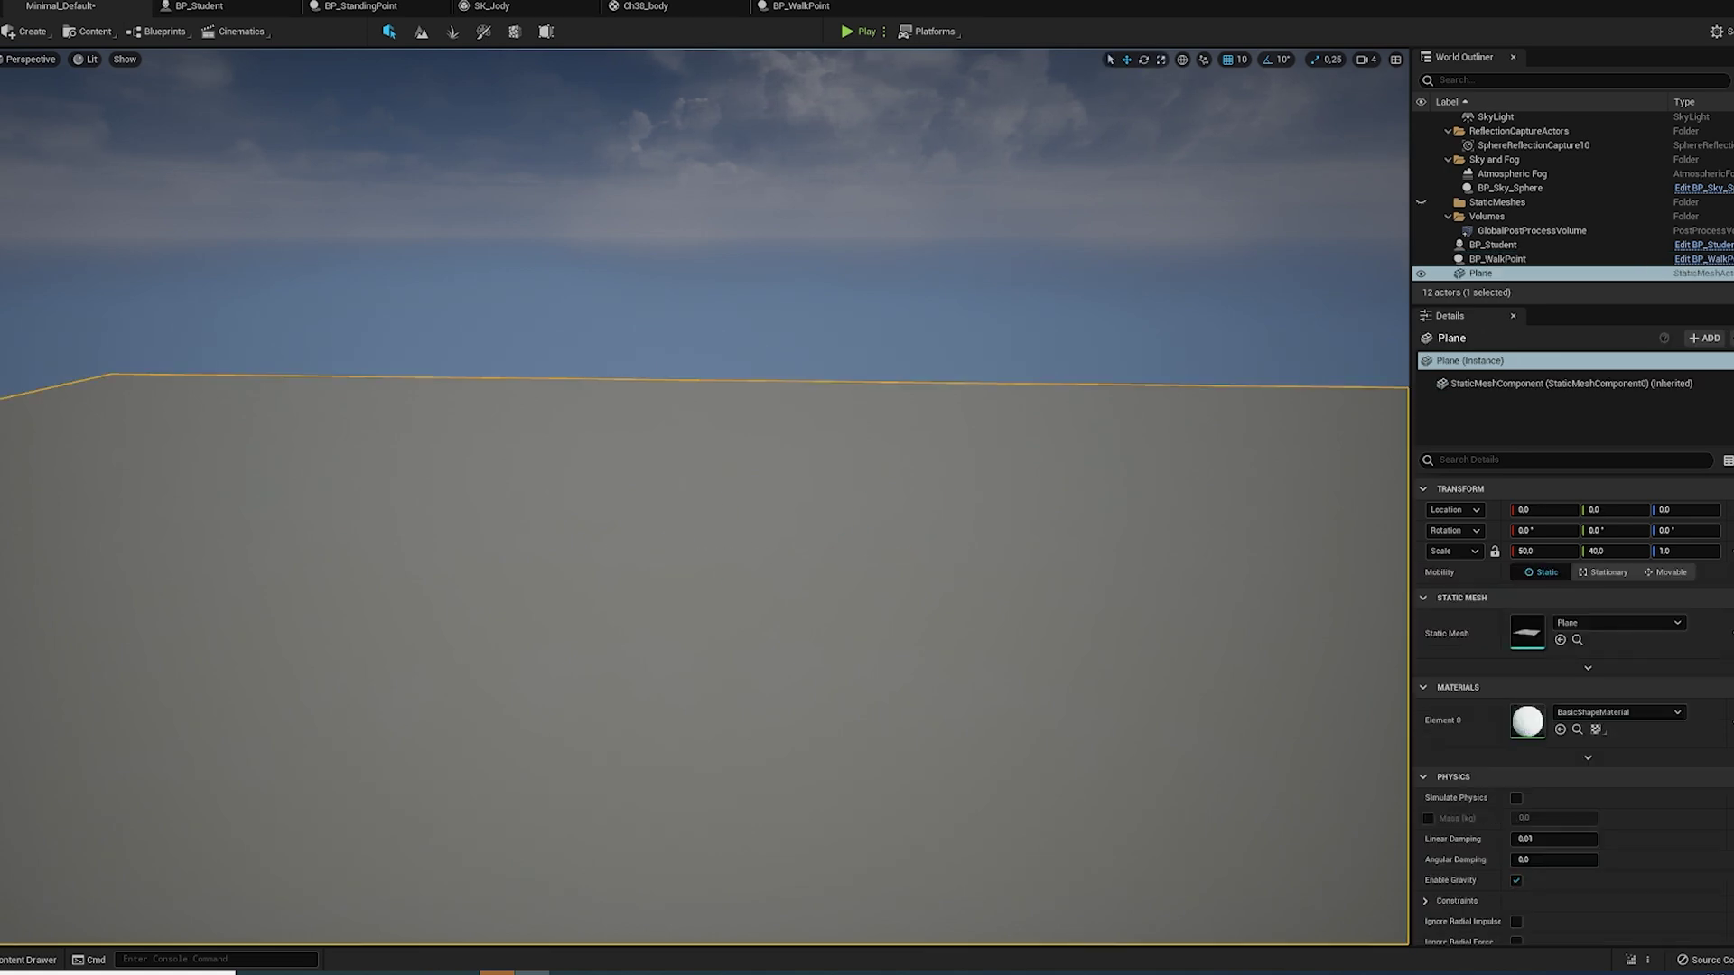
{"action": "left_click", "coordinate": [1504, 259]}
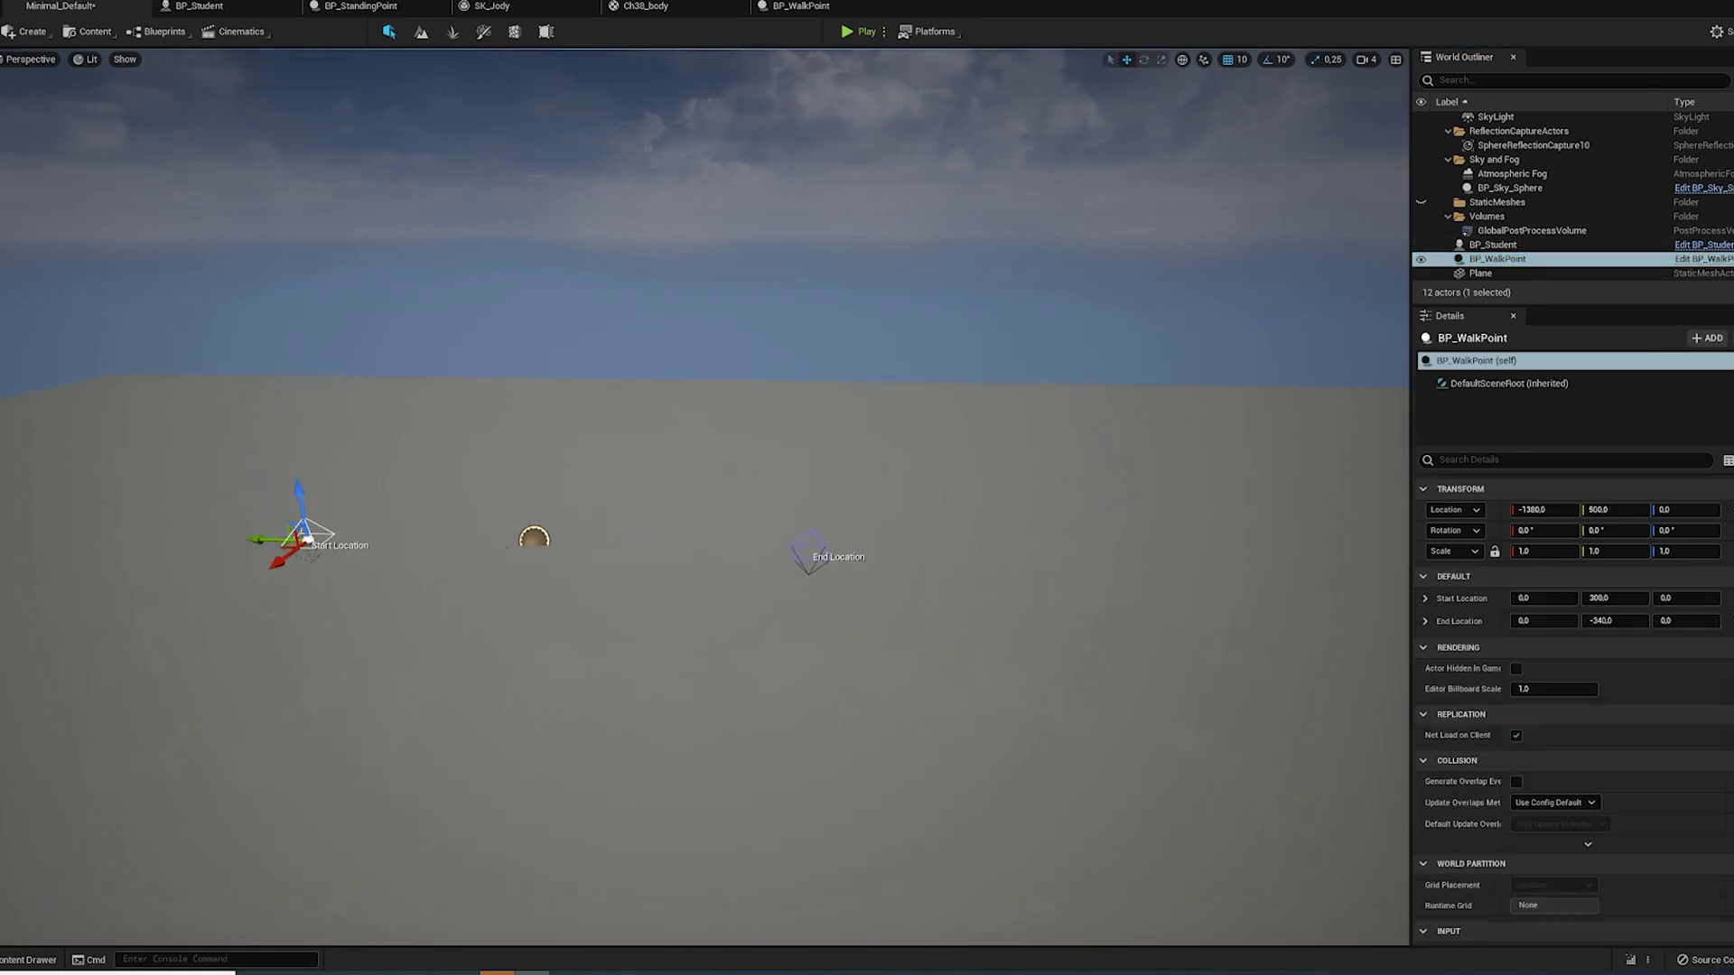
{"action": "left_click", "coordinate": [198, 5]}
{"action": "right_click", "coordinate": [732, 237]}
- Add Print String on Branch False that prints GetActorLocation in BP_Student
{"action": "type", "text": "print string"}
{"action": "key", "text": "Return"}
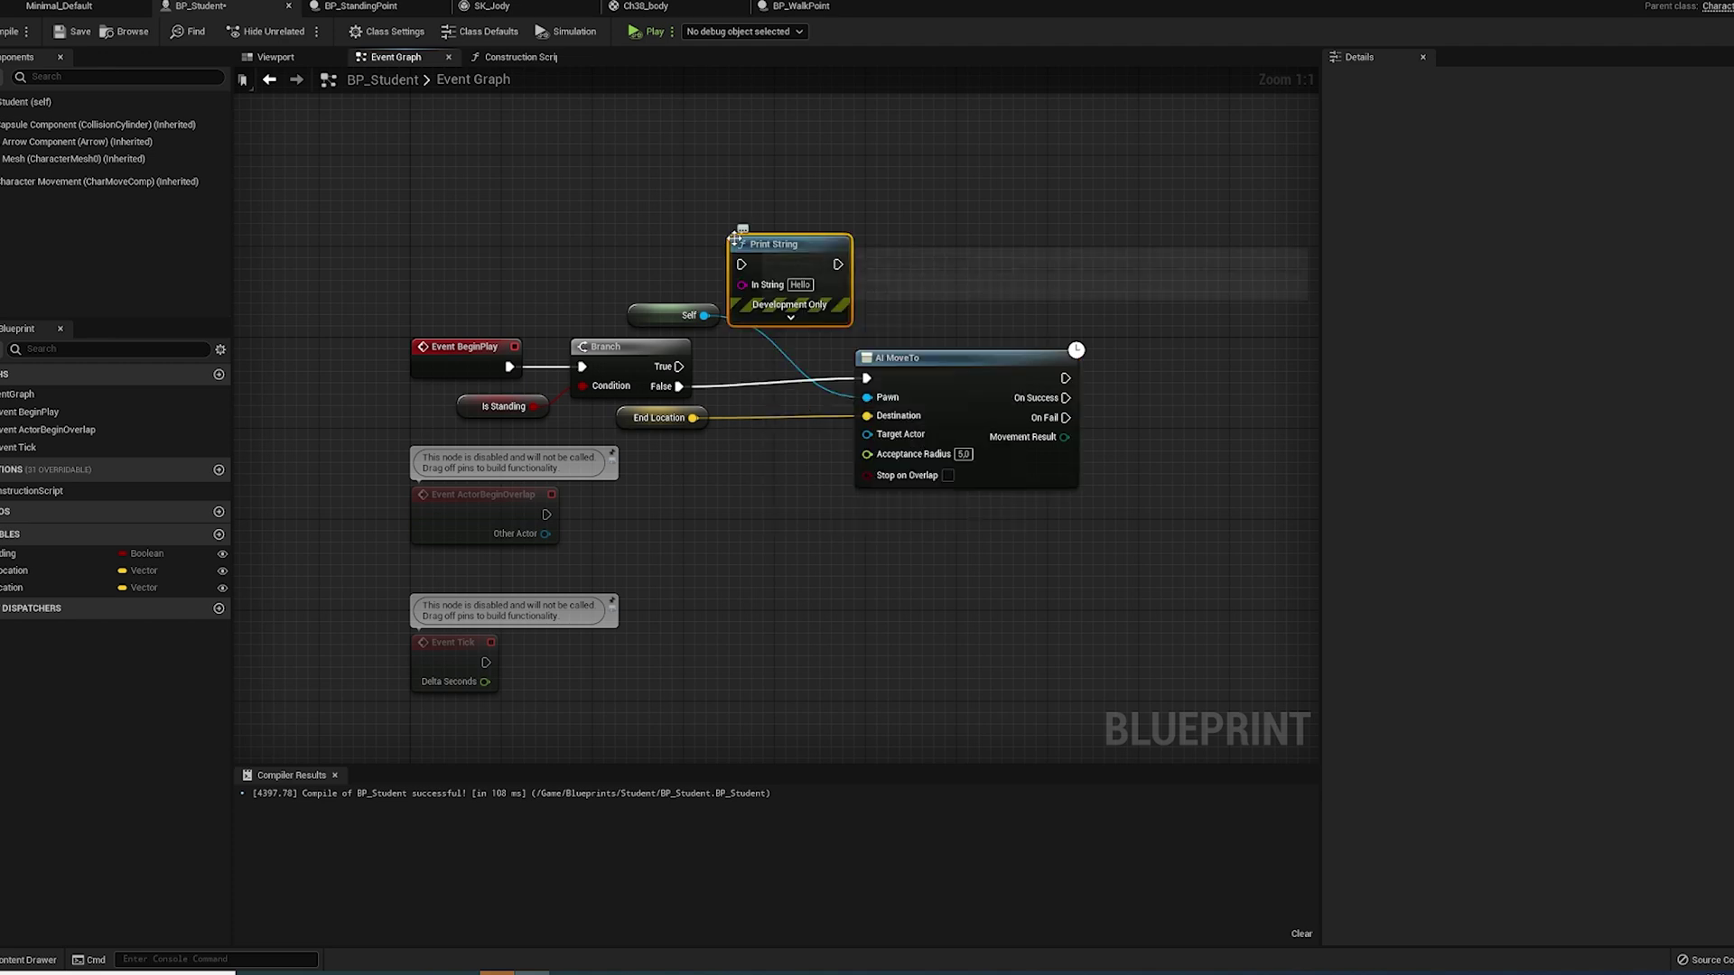
{"action": "left_click_drag", "start_coordinate": [735, 237], "coordinate": [762, 231]}
{"action": "right_click", "coordinate": [650, 219]}
{"action": "type", "text": "get actor location"}
{"action": "key", "text": "Return"}
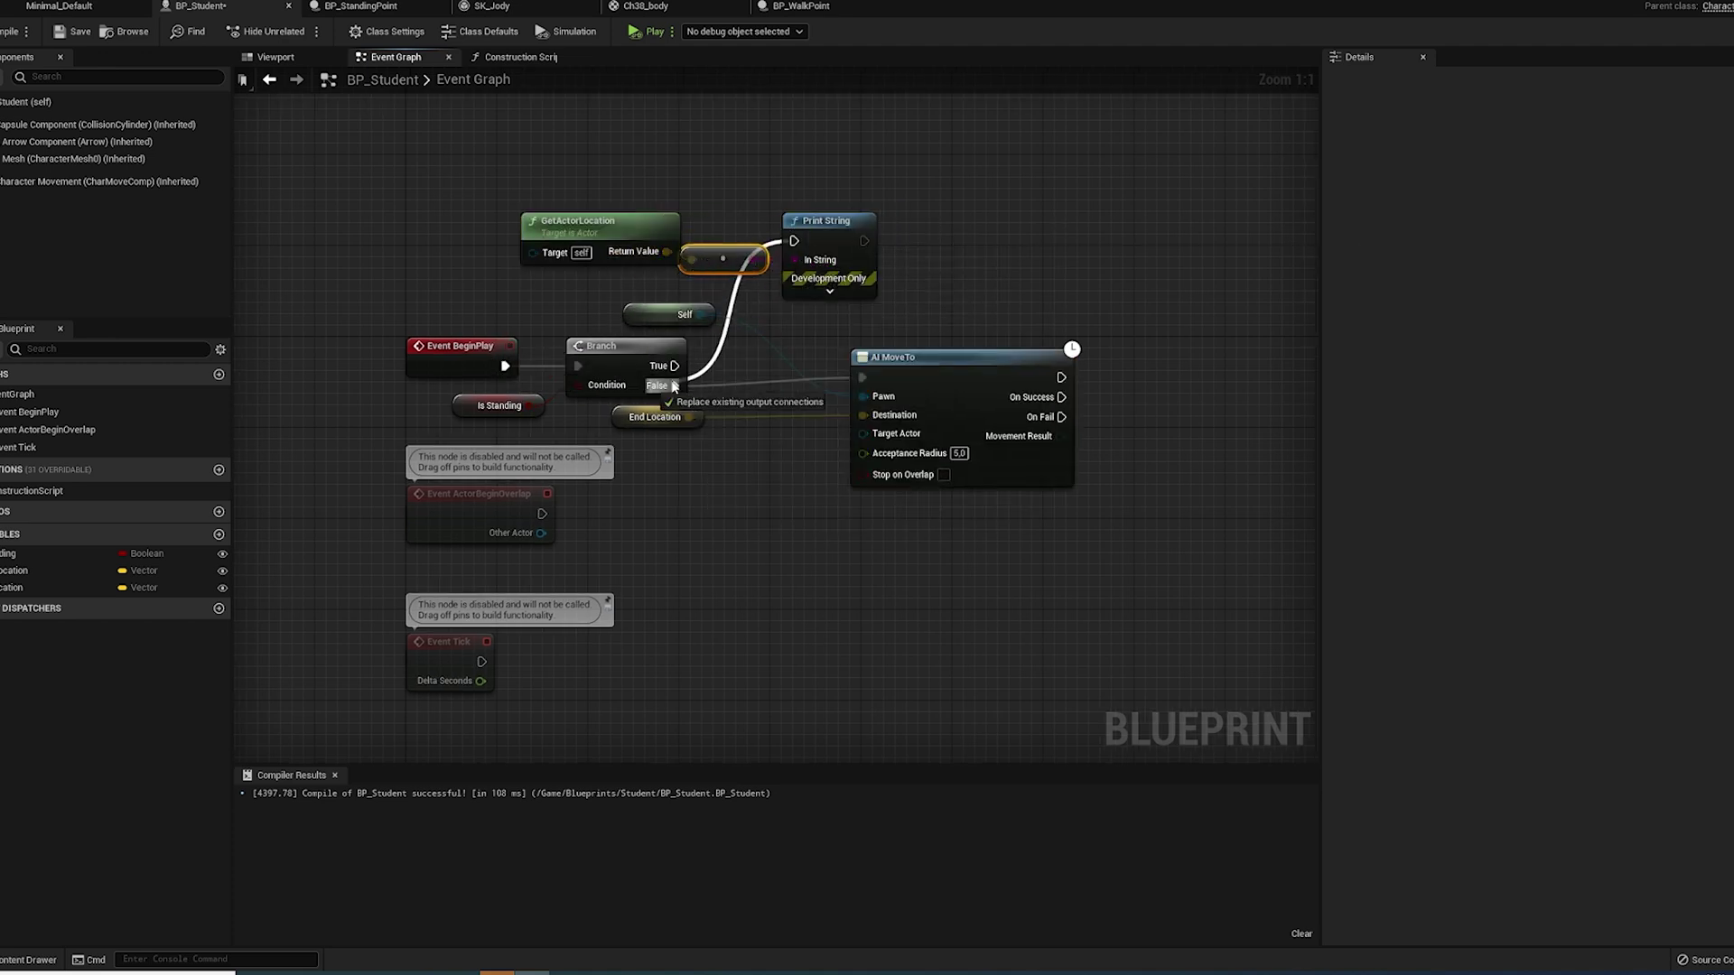
{"action": "left_click_drag", "start_coordinate": [673, 387], "coordinate": [674, 386]}
{"action": "right_click_drag", "start_coordinate": [879, 277], "coordinate": [830, 272]}
- Chain a second Print String that prints End Location, then play-test the level
{"action": "right_click", "coordinate": [878, 262]}
{"action": "type", "text": "print string"}
{"action": "key", "text": "Return"}
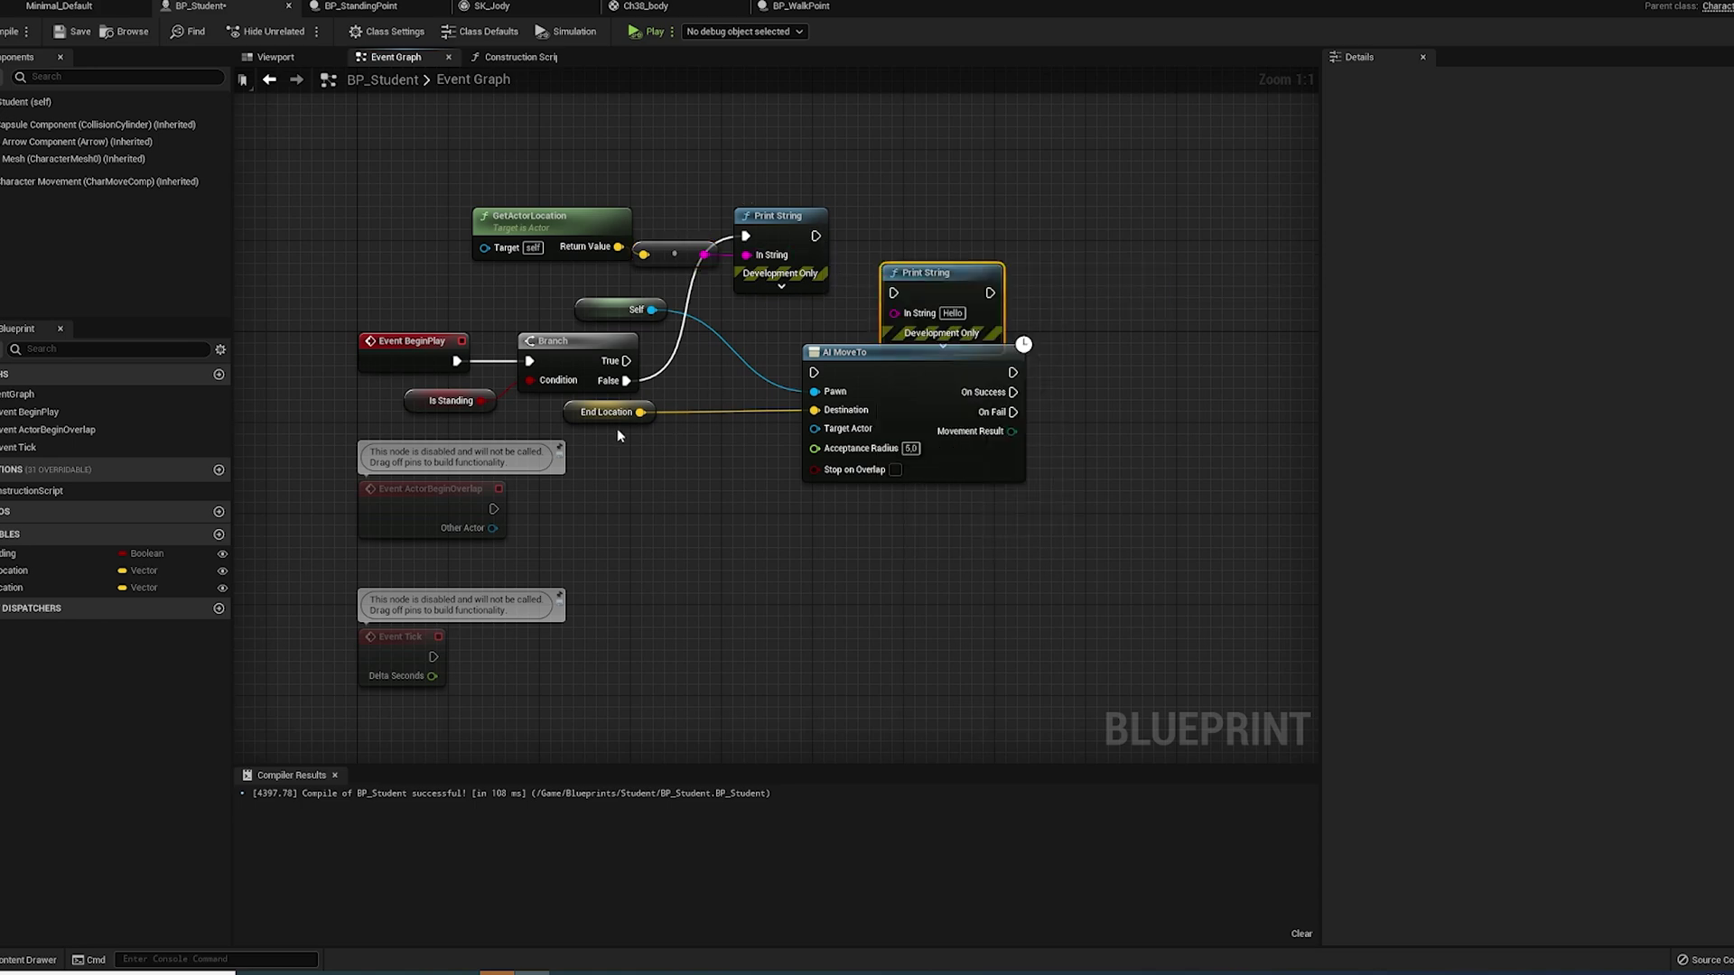
{"action": "left_click_drag", "start_coordinate": [616, 429], "coordinate": [605, 442]}
{"action": "left_click_drag", "start_coordinate": [893, 293], "coordinate": [635, 381]}
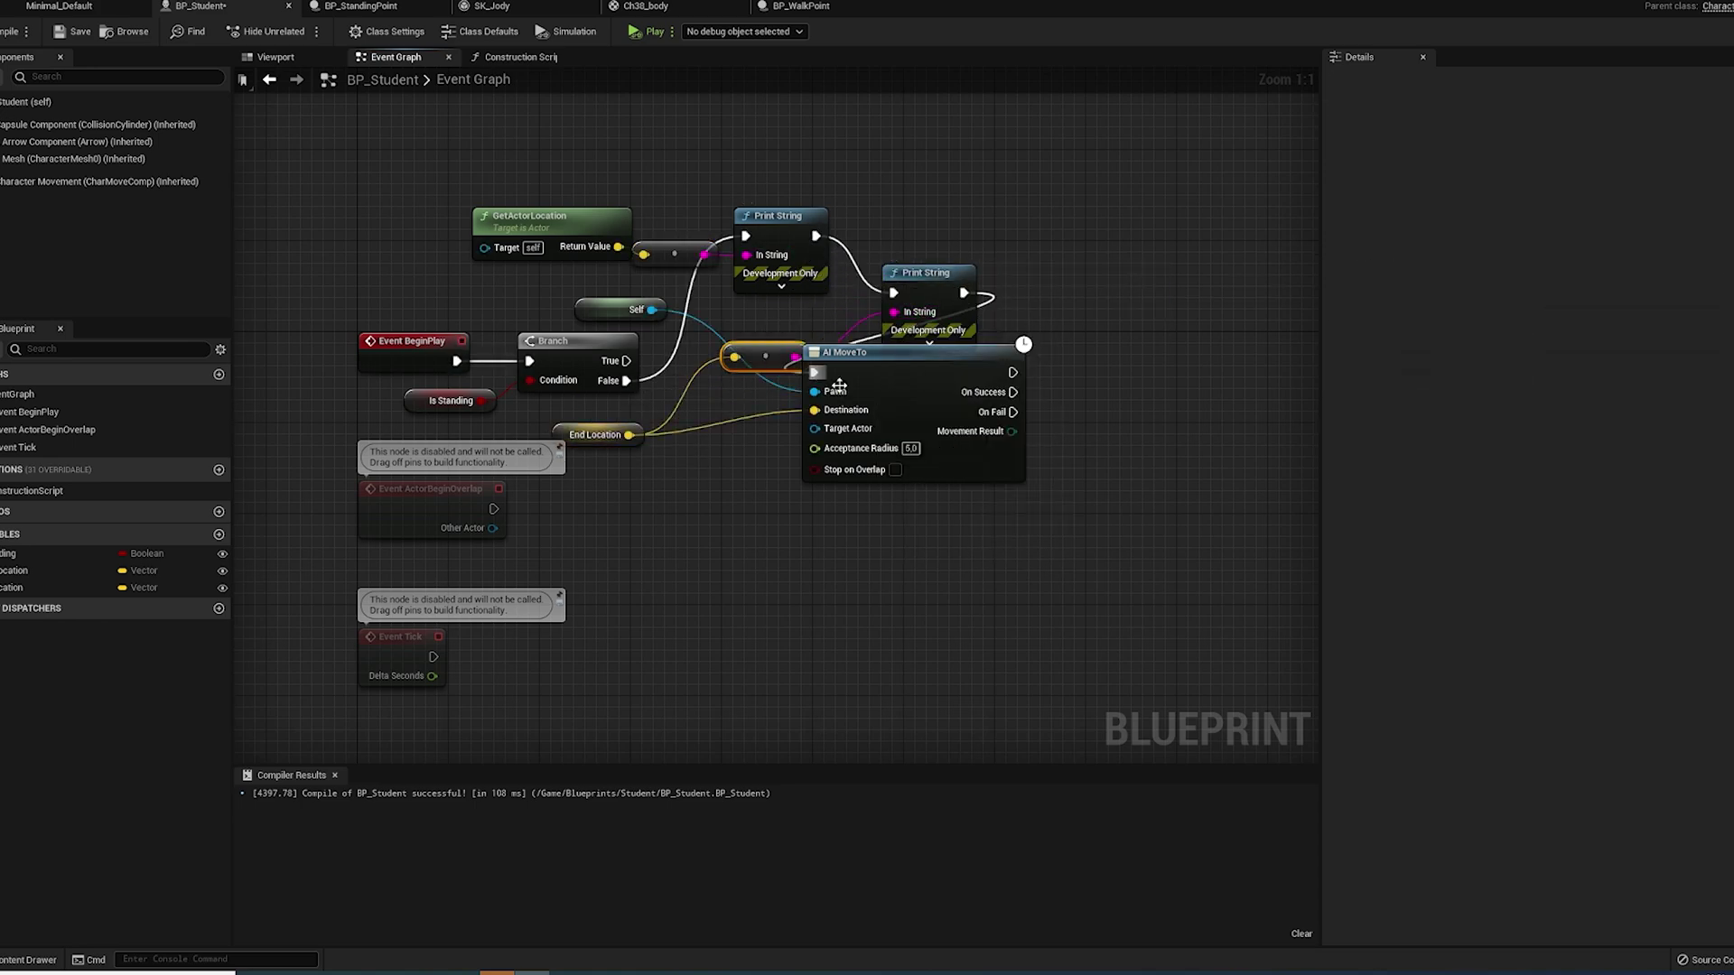
{"action": "key", "text": "alt+p"}
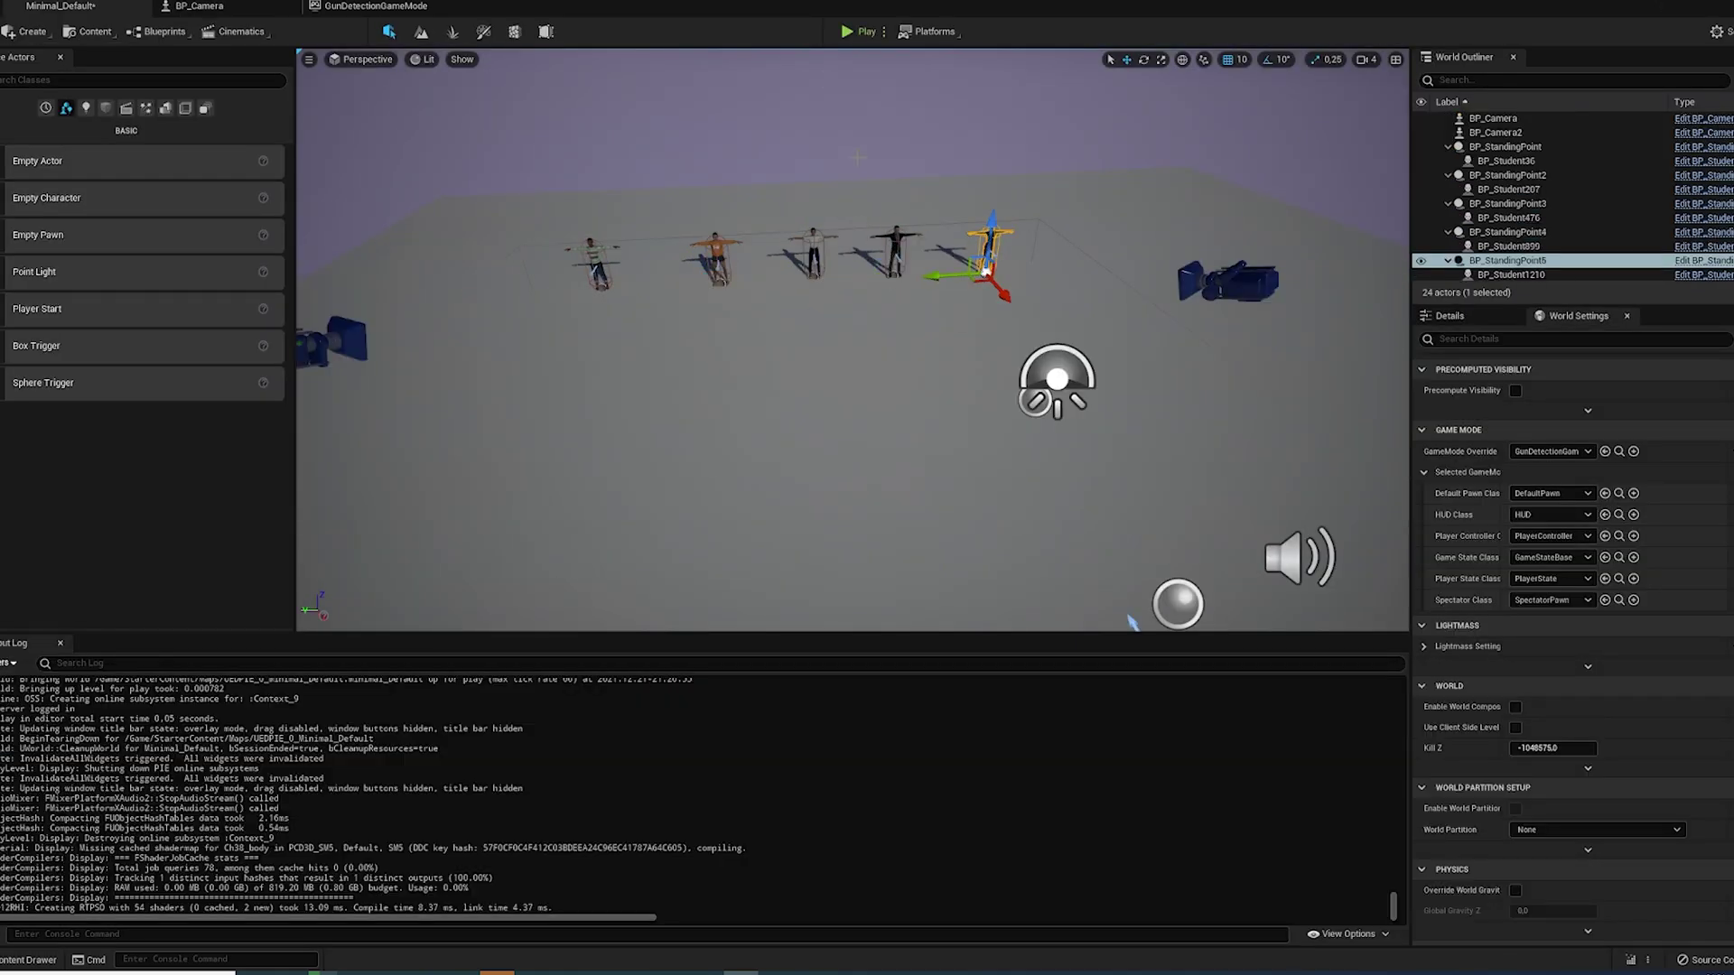
- Play the level and expand the game view full-screen with F11
{"action": "left_click", "coordinate": [858, 32]}
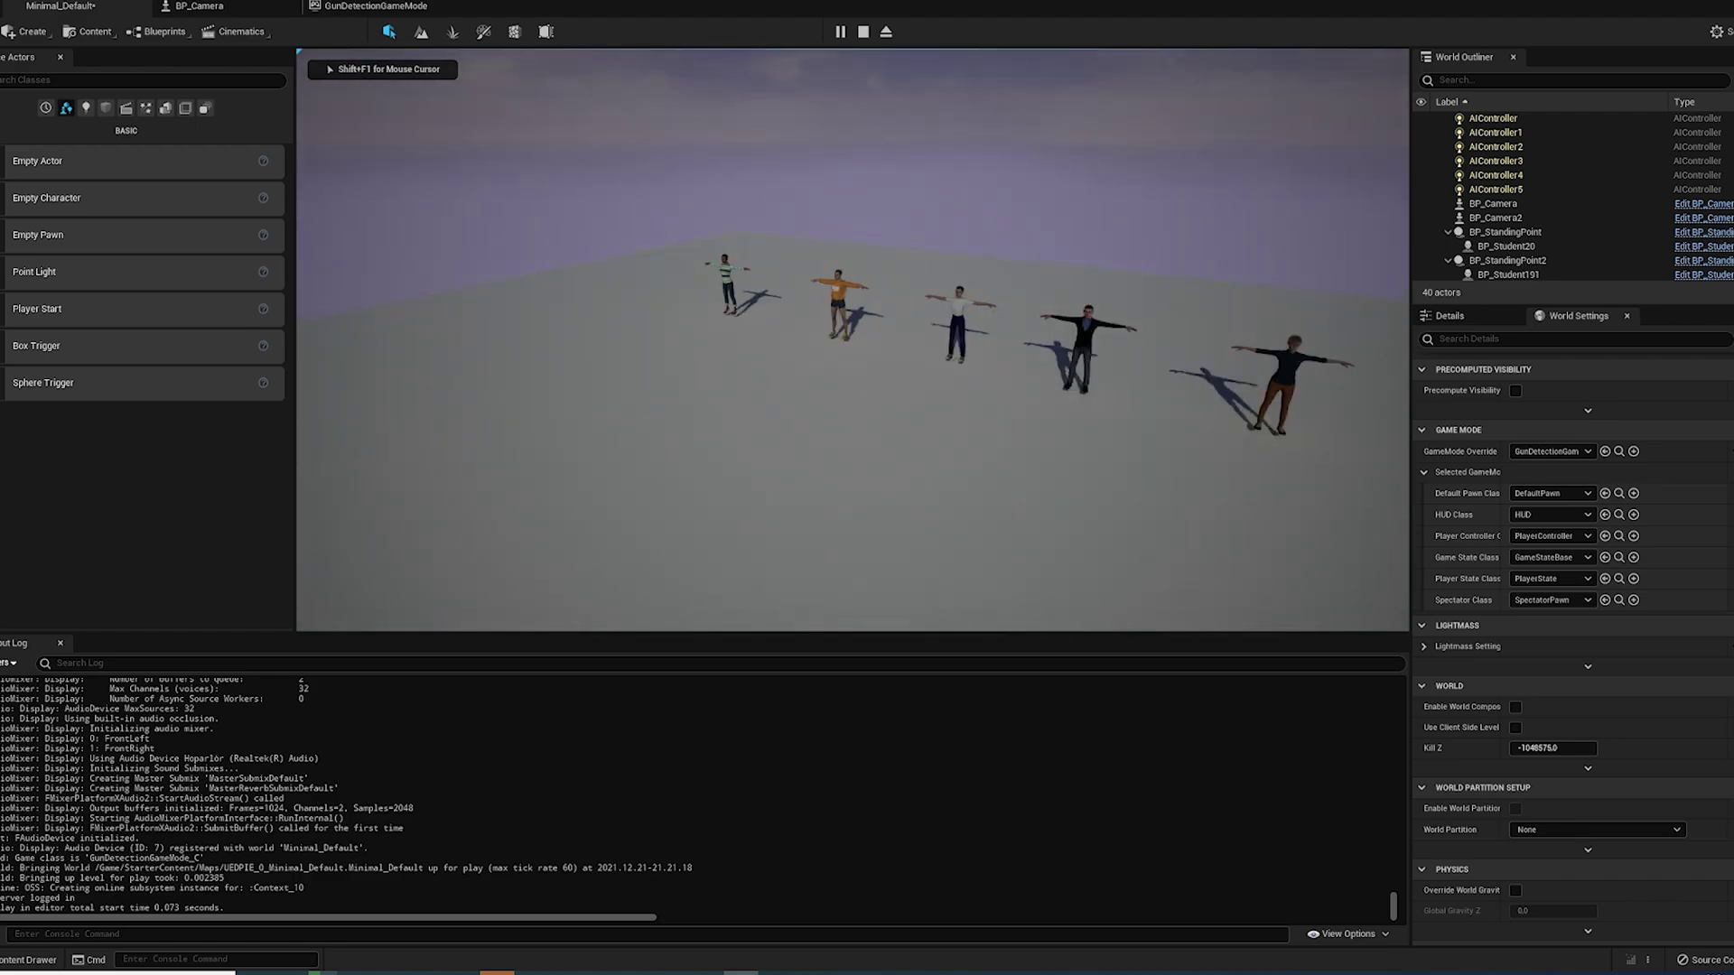
{"action": "key", "text": "F11"}
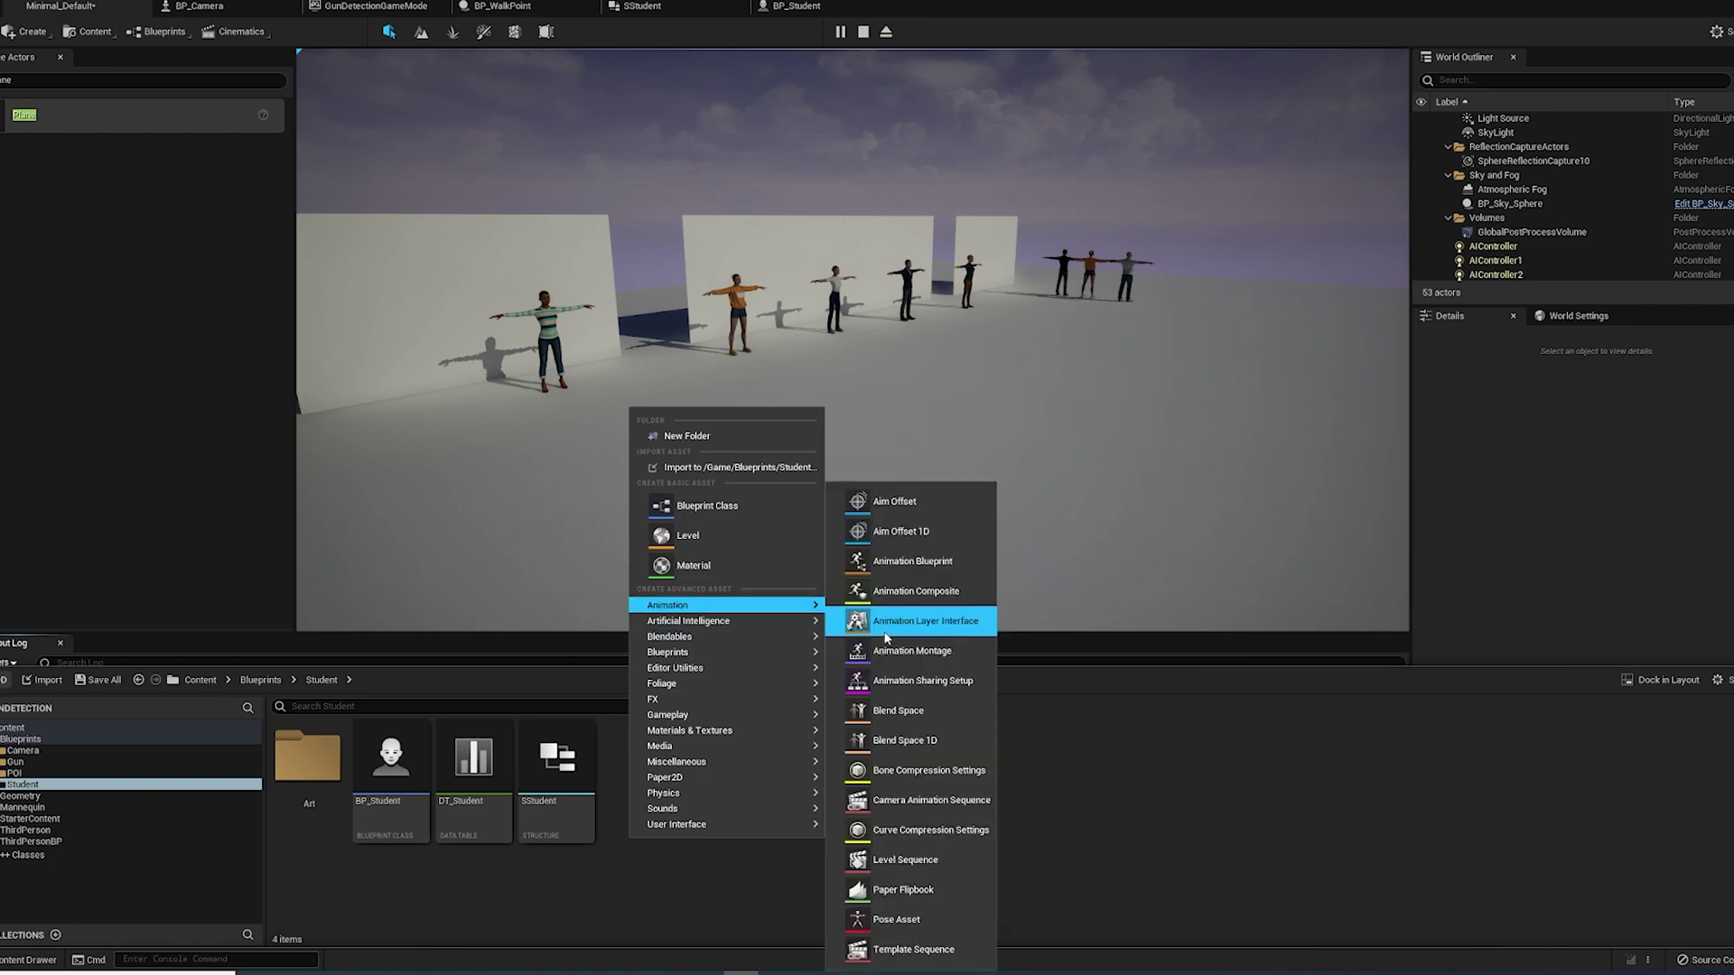
- Create an animation blueprint on the character skeleton named AnimBP_Student
{"action": "left_click", "coordinate": [903, 613]}
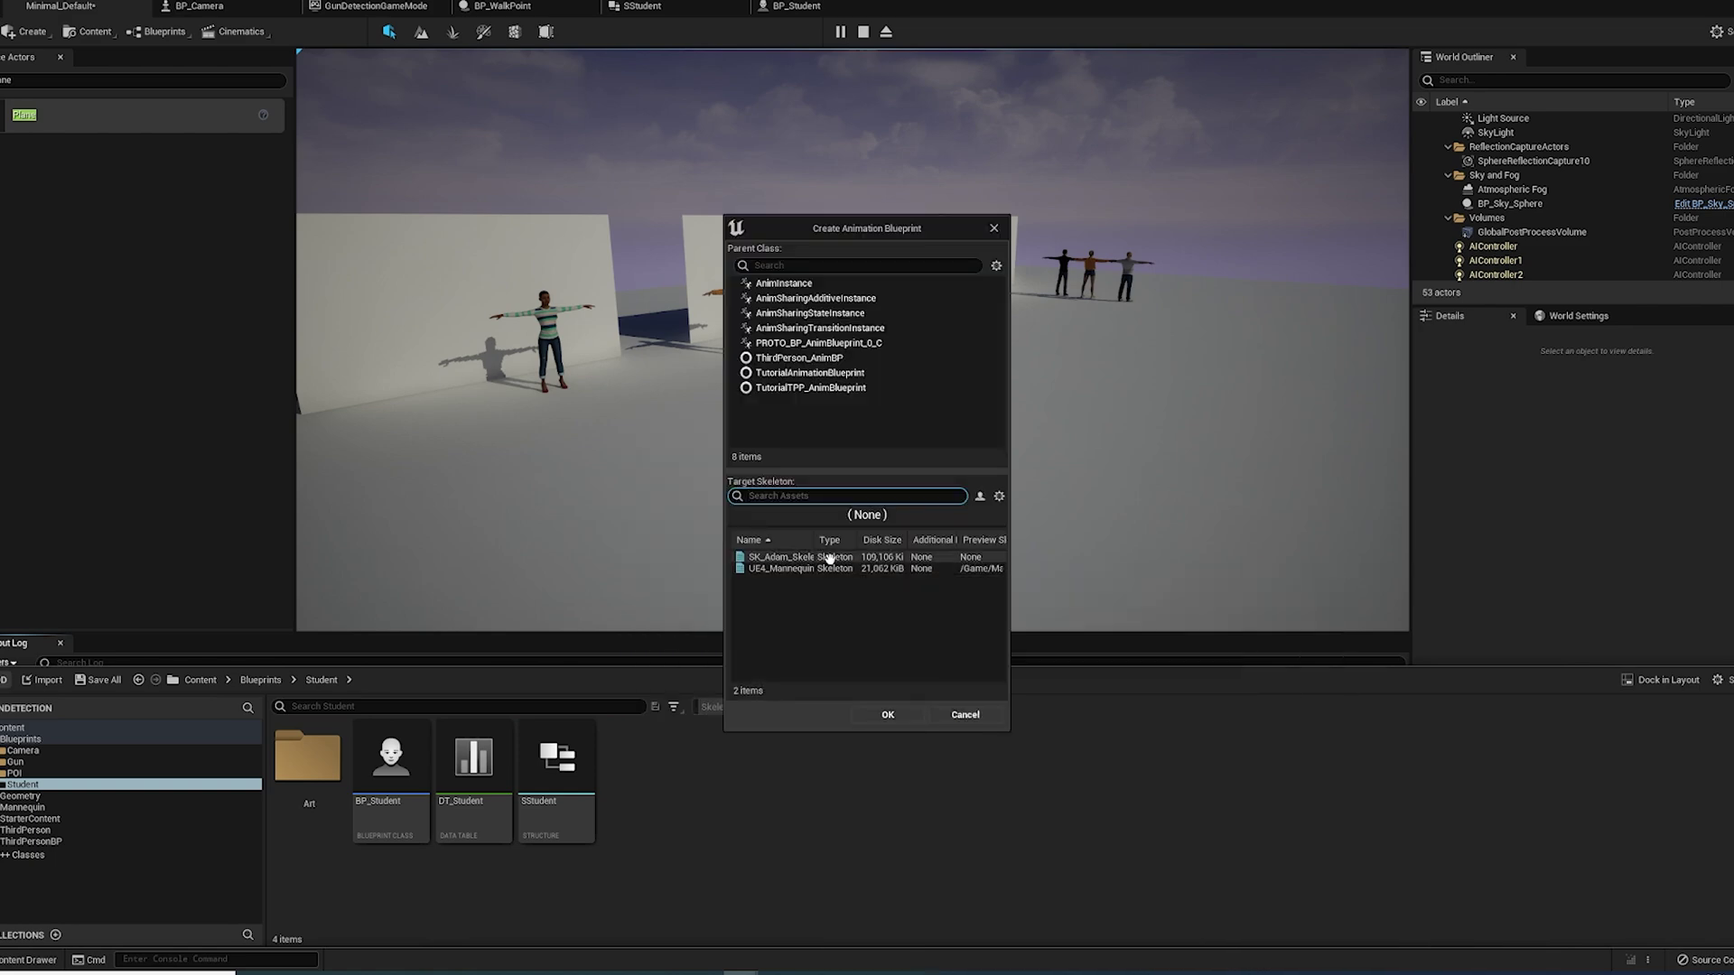
{"action": "left_click", "coordinate": [829, 558]}
{"action": "left_click", "coordinate": [884, 718]}
{"action": "type", "text": "AN"}
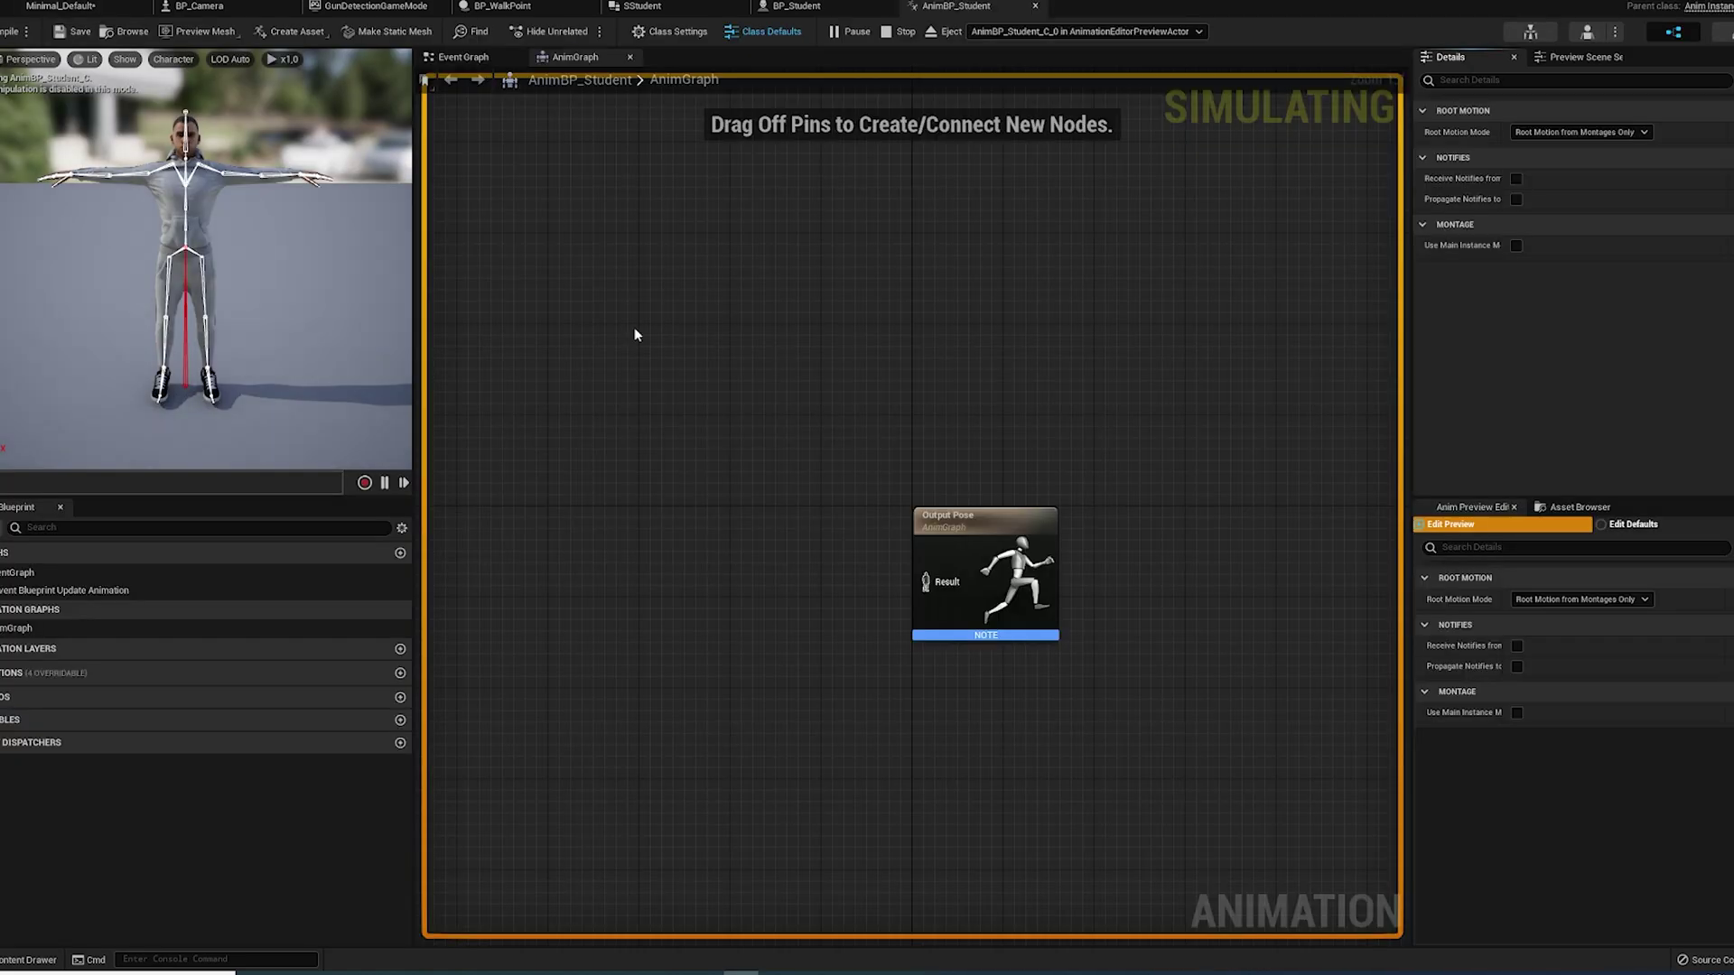
- Add Event Blueprint Begin Play and cast Try Get Pawn Owner to BP_Student
{"action": "left_click_drag", "start_coordinate": [737, 538], "coordinate": [819, 556]}
{"action": "key", "text": "Escape"}
{"action": "right_click", "coordinate": [592, 285]}
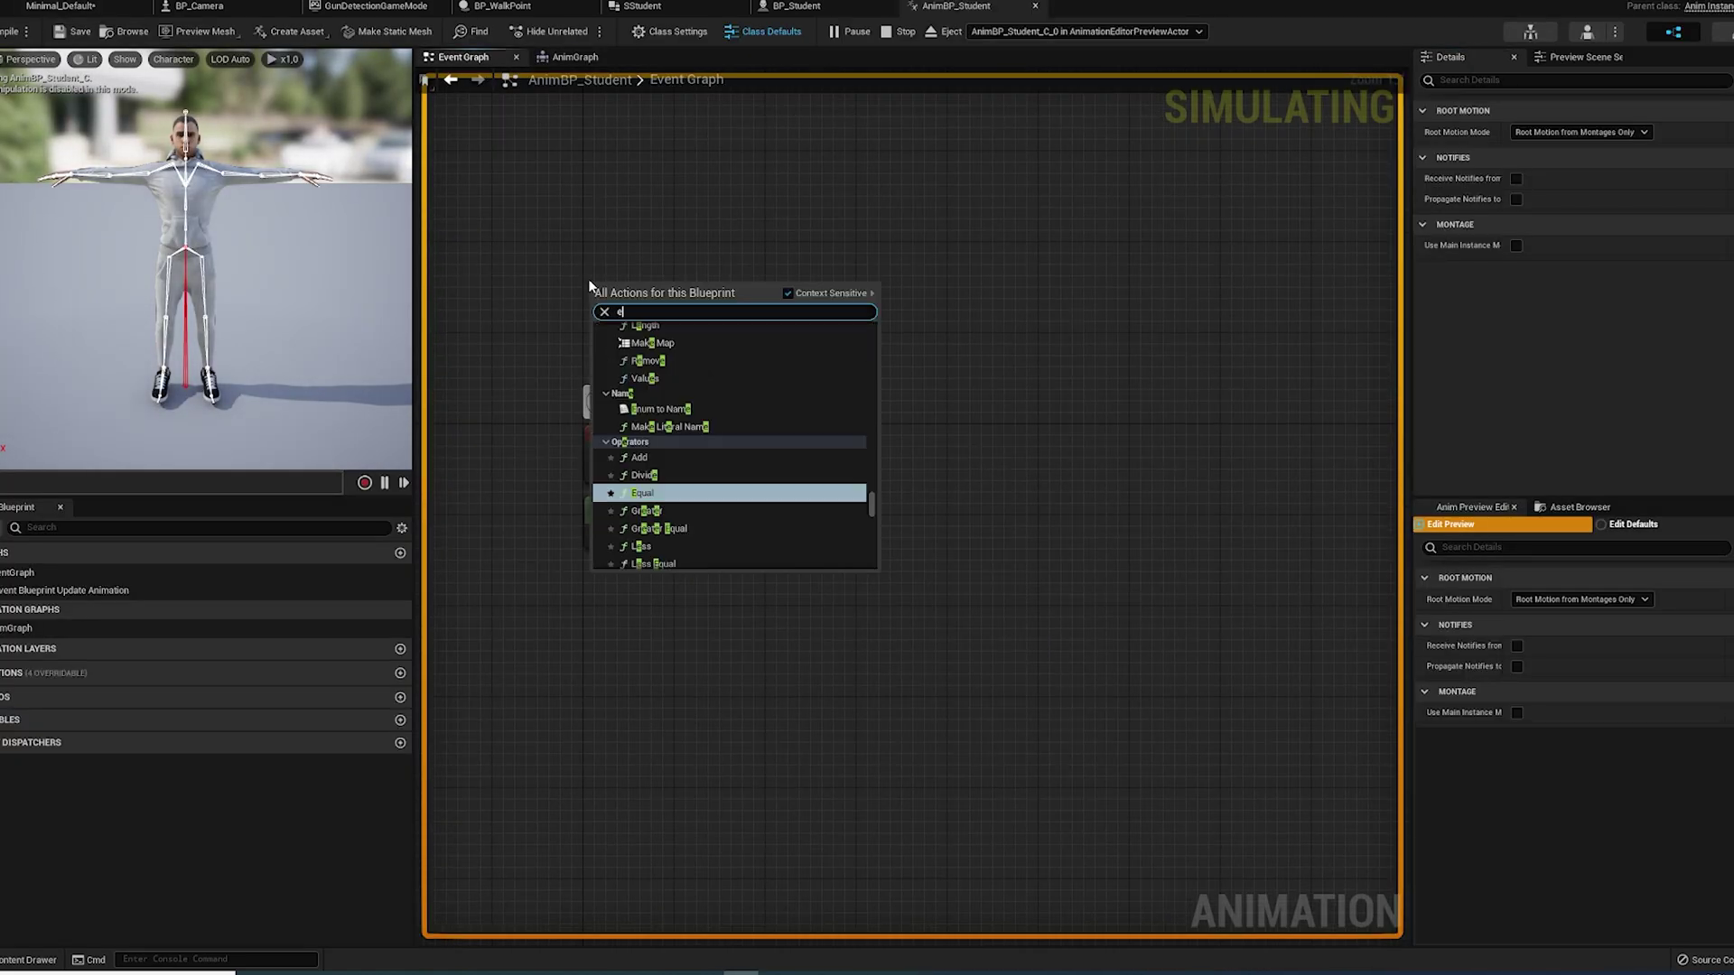
{"action": "left_click", "coordinate": [637, 492]}
{"action": "mouse_move", "coordinate": [673, 529]}
{"action": "left_mouse_down"}
{"action": "mouse_move", "coordinate": [673, 236]}
{"action": "mouse_move", "coordinate": [807, 276]}
{"action": "left_mouse_up"}
{"action": "type", "text": "cast to bp student"}
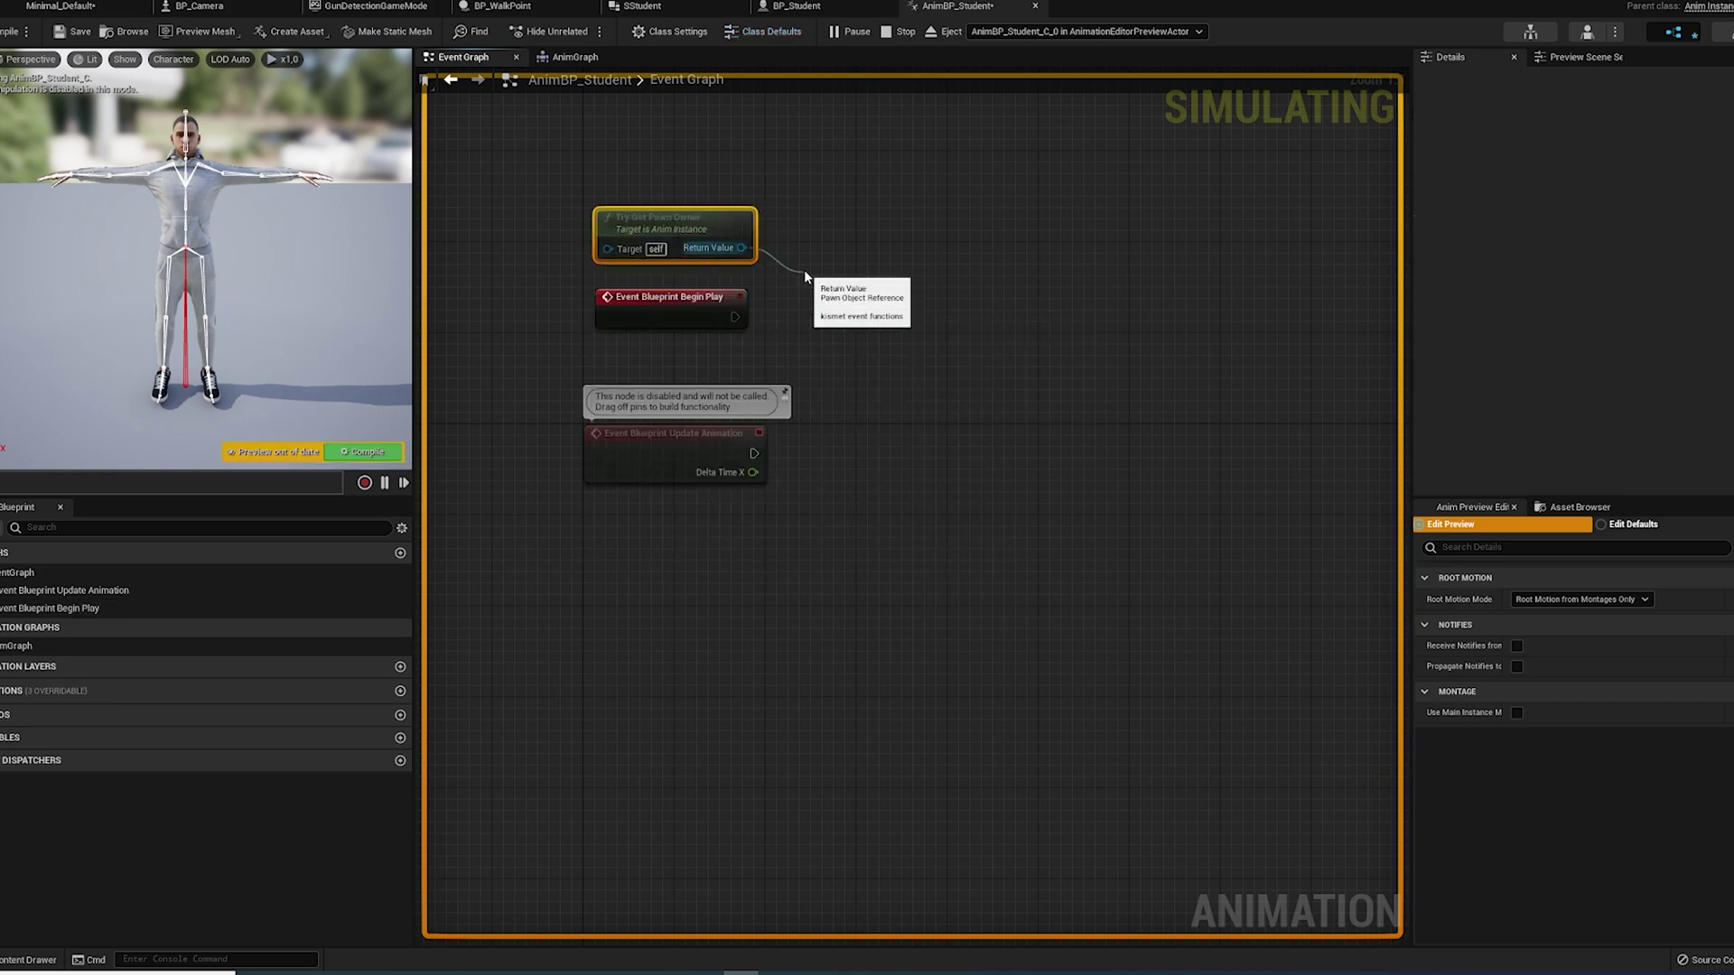
{"action": "left_click", "coordinate": [840, 303]}
- Store the cast as an As BP Student variable and set Is Standing on update
{"action": "left_click_drag", "start_coordinate": [908, 355], "coordinate": [969, 366]}
{"action": "left_click", "coordinate": [1003, 422]}
{"action": "left_click_drag", "start_coordinate": [54, 757], "coordinate": [963, 504], "text": "alt"}
{"action": "left_click", "coordinate": [903, 607]}
{"action": "left_click", "coordinate": [975, 520]}
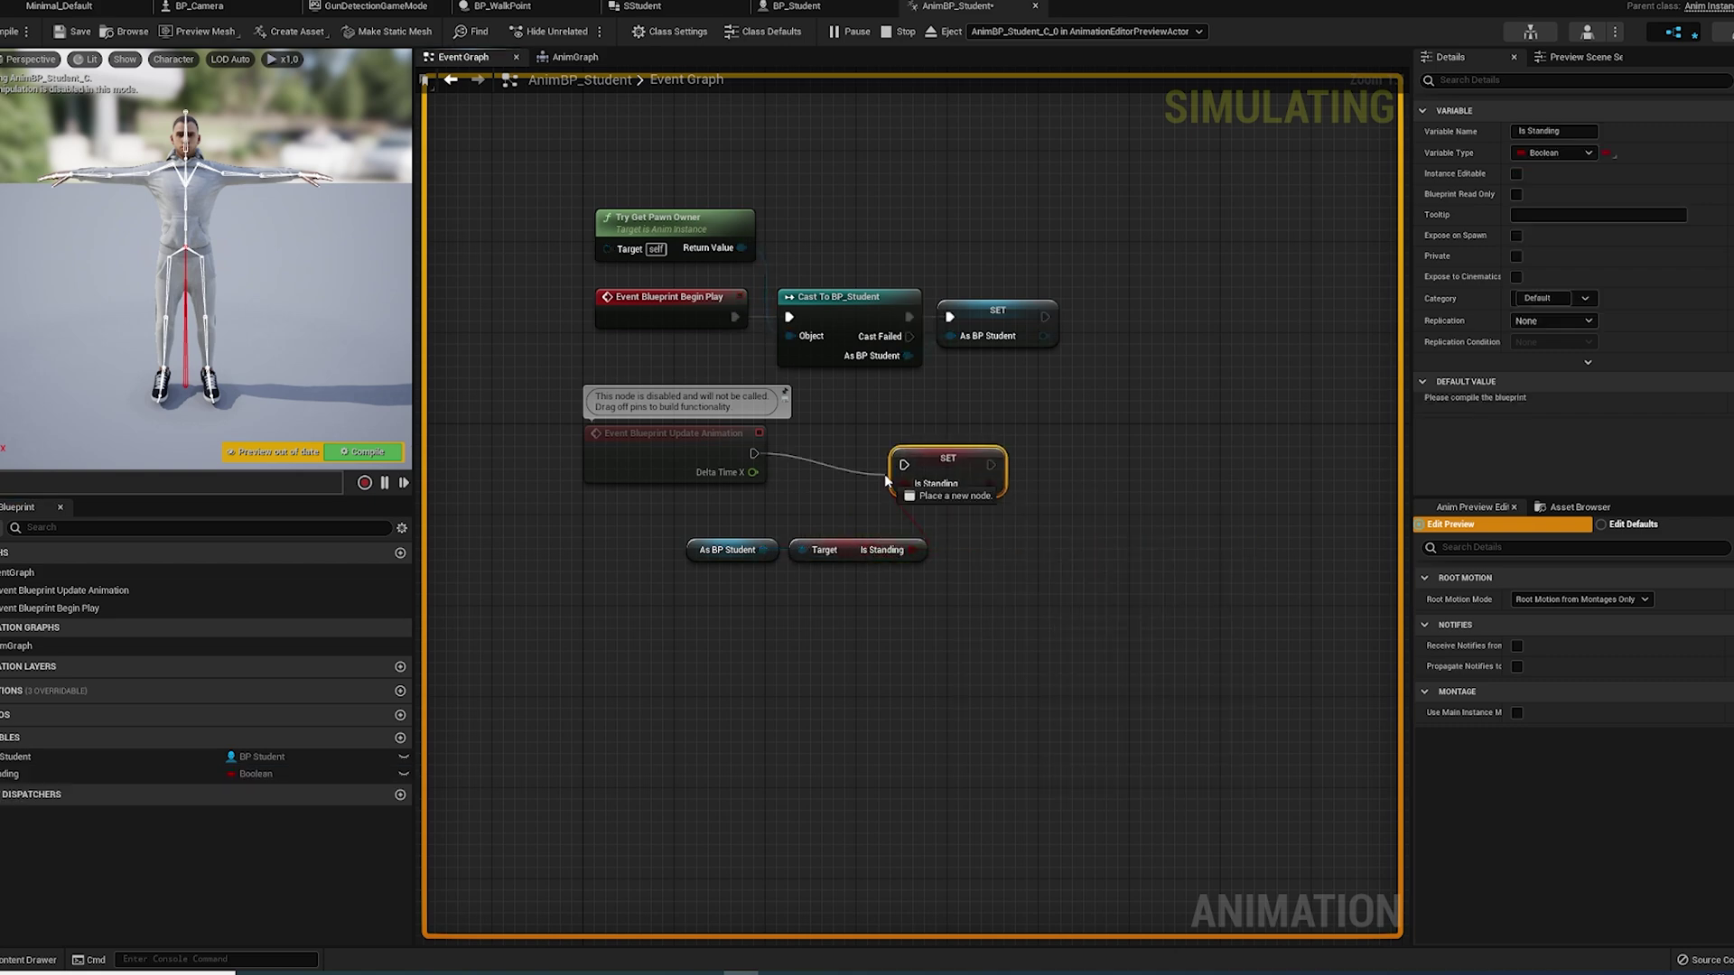
{"action": "left_click_drag", "start_coordinate": [763, 550], "coordinate": [924, 643]}
{"action": "left_click", "coordinate": [924, 643]}
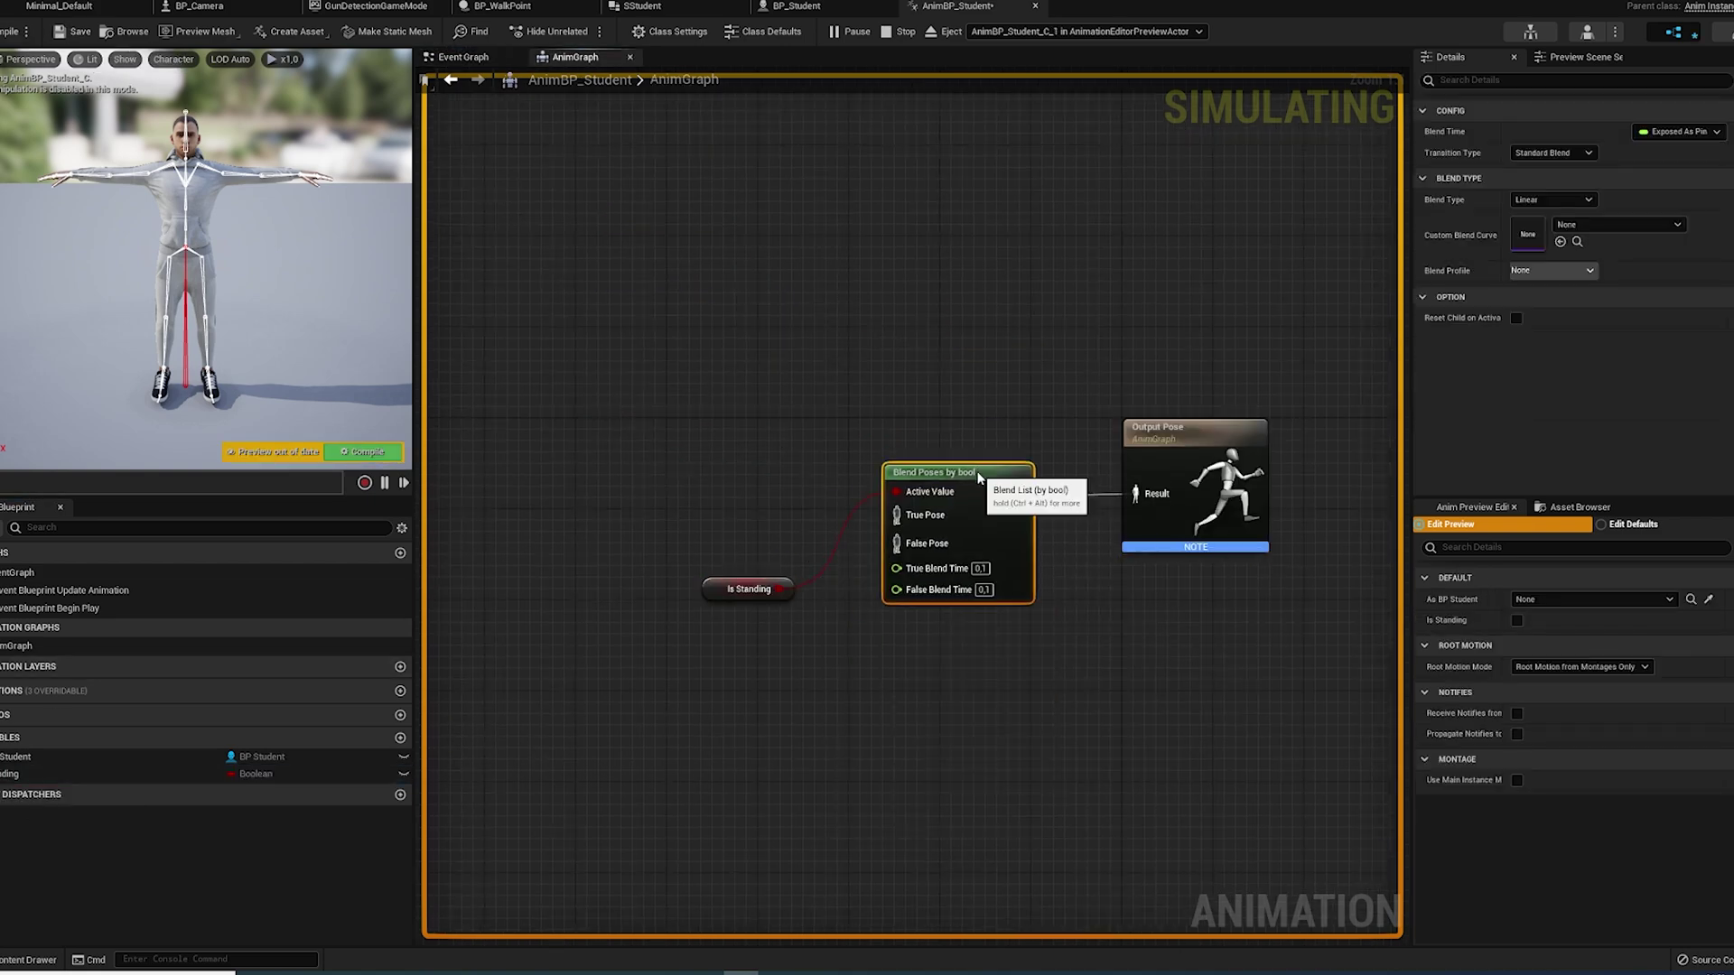
{"action": "left_click", "coordinate": [116, 8]}
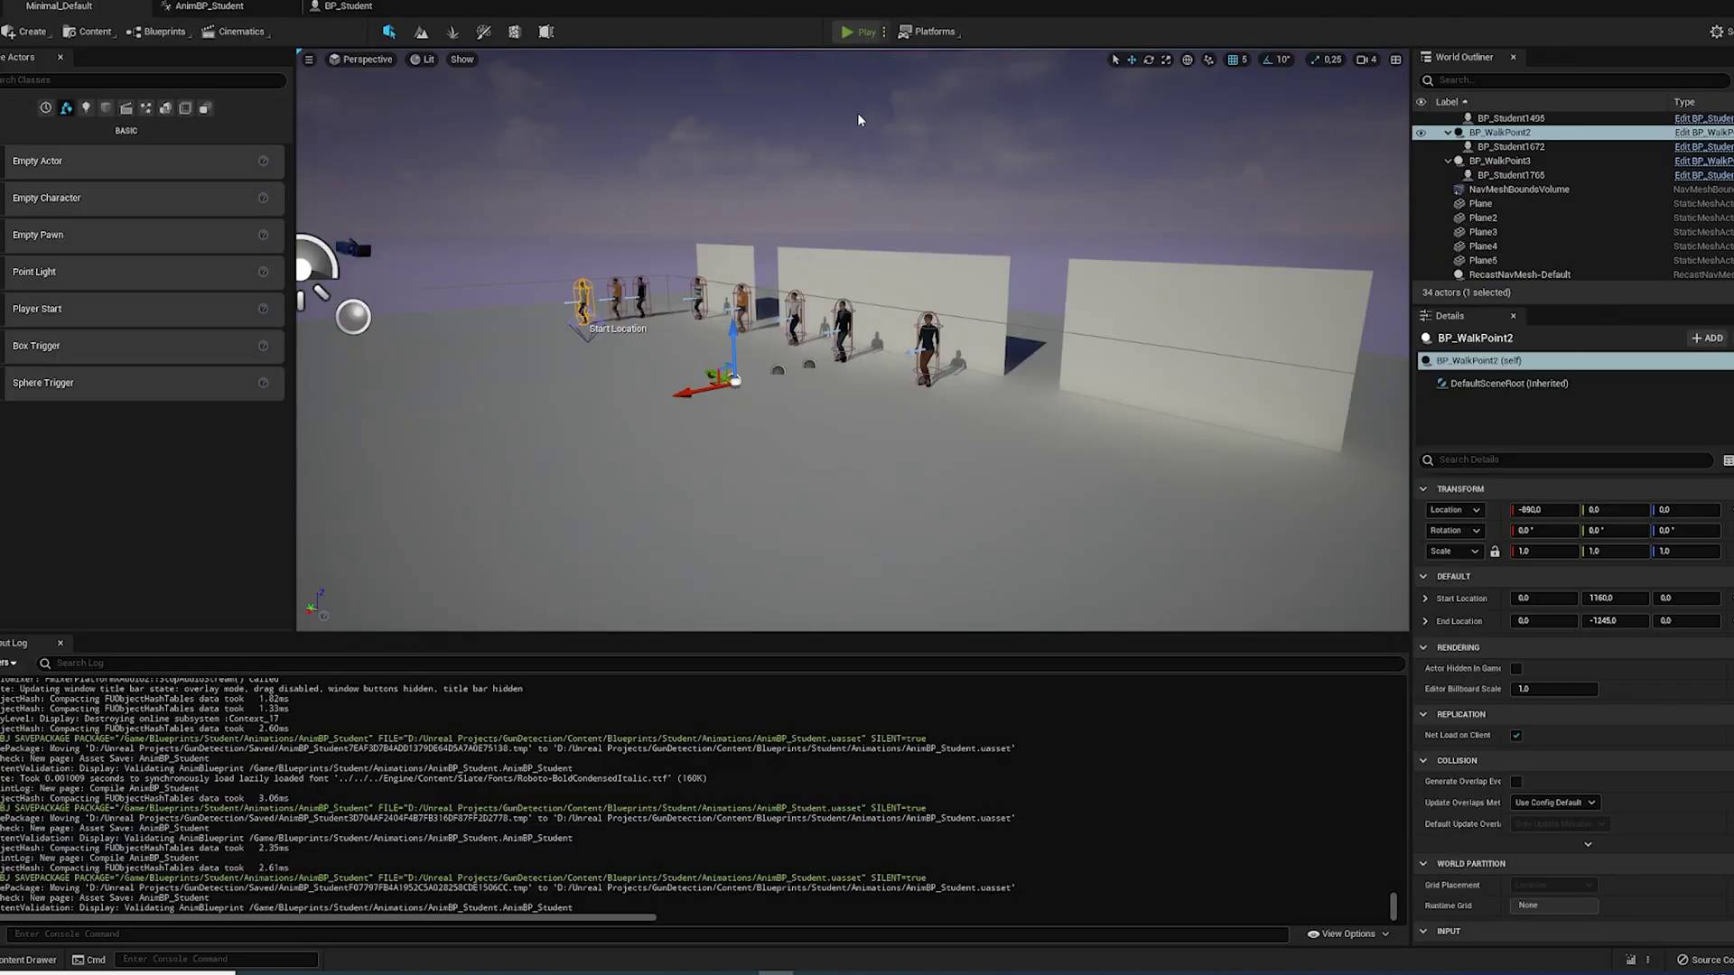
- Add an S key event in BP_Camera running Execute Console Command with HighResShot 2
{"action": "key", "text": "alt+p"}
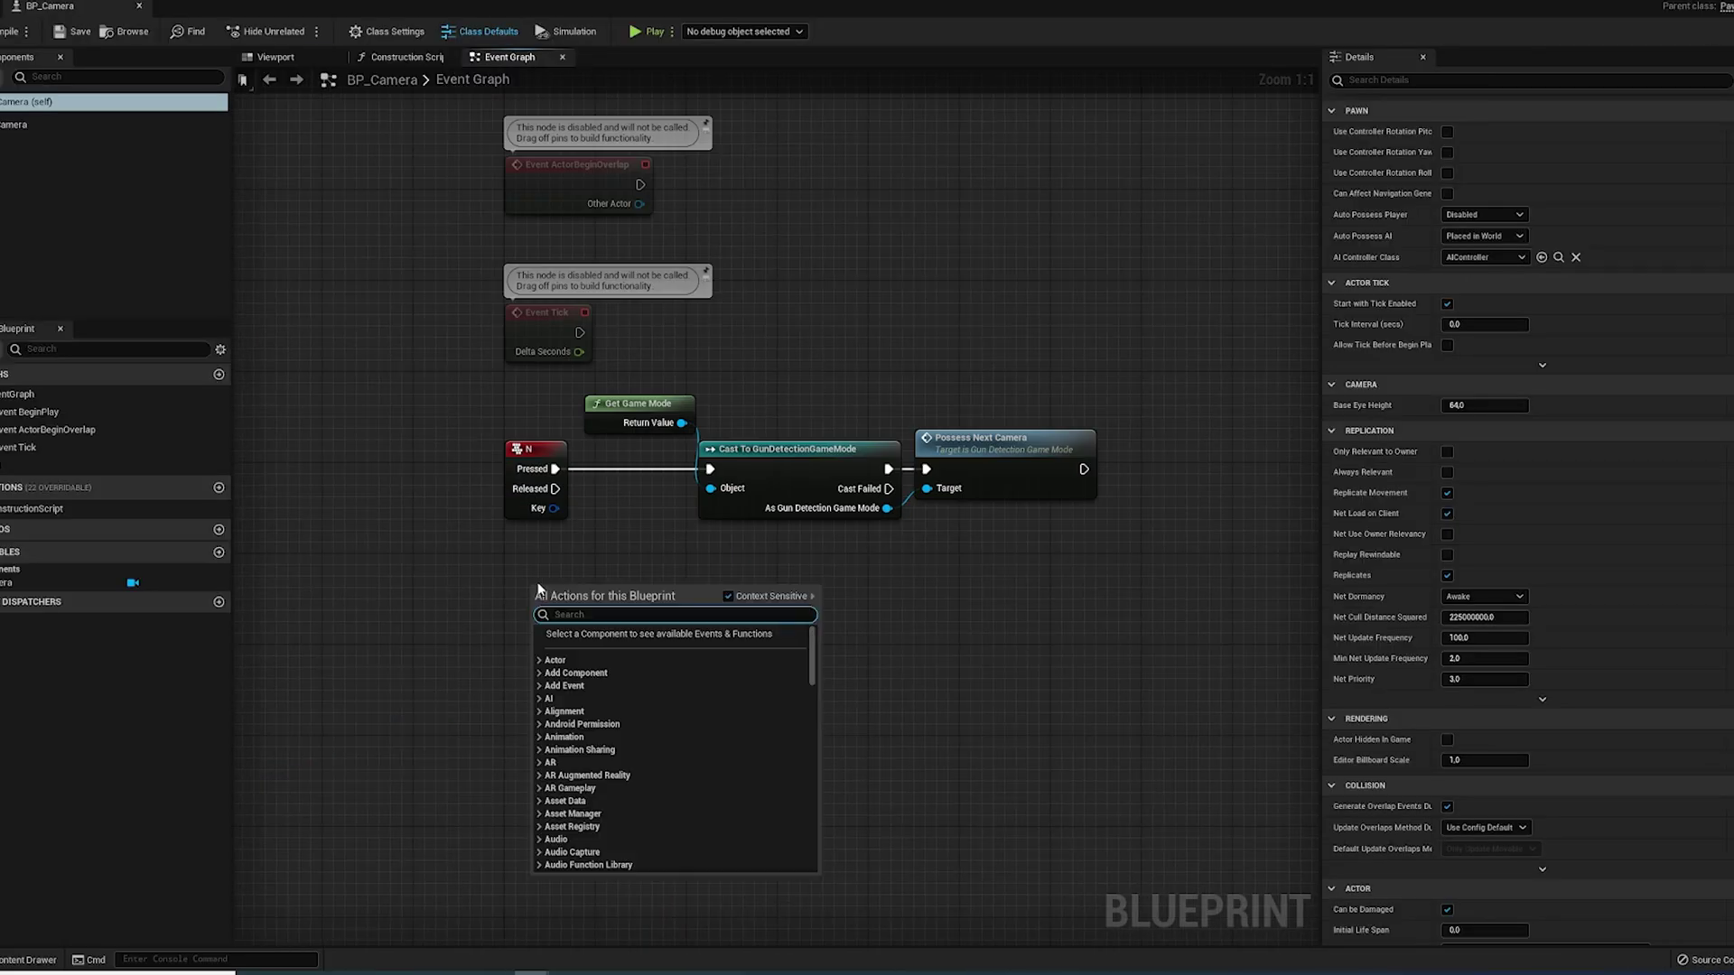
{"action": "type", "text": "s key"}
{"action": "scroll", "coordinate": [658, 686], "scroll_direction": "down", "scroll_amount": 10}
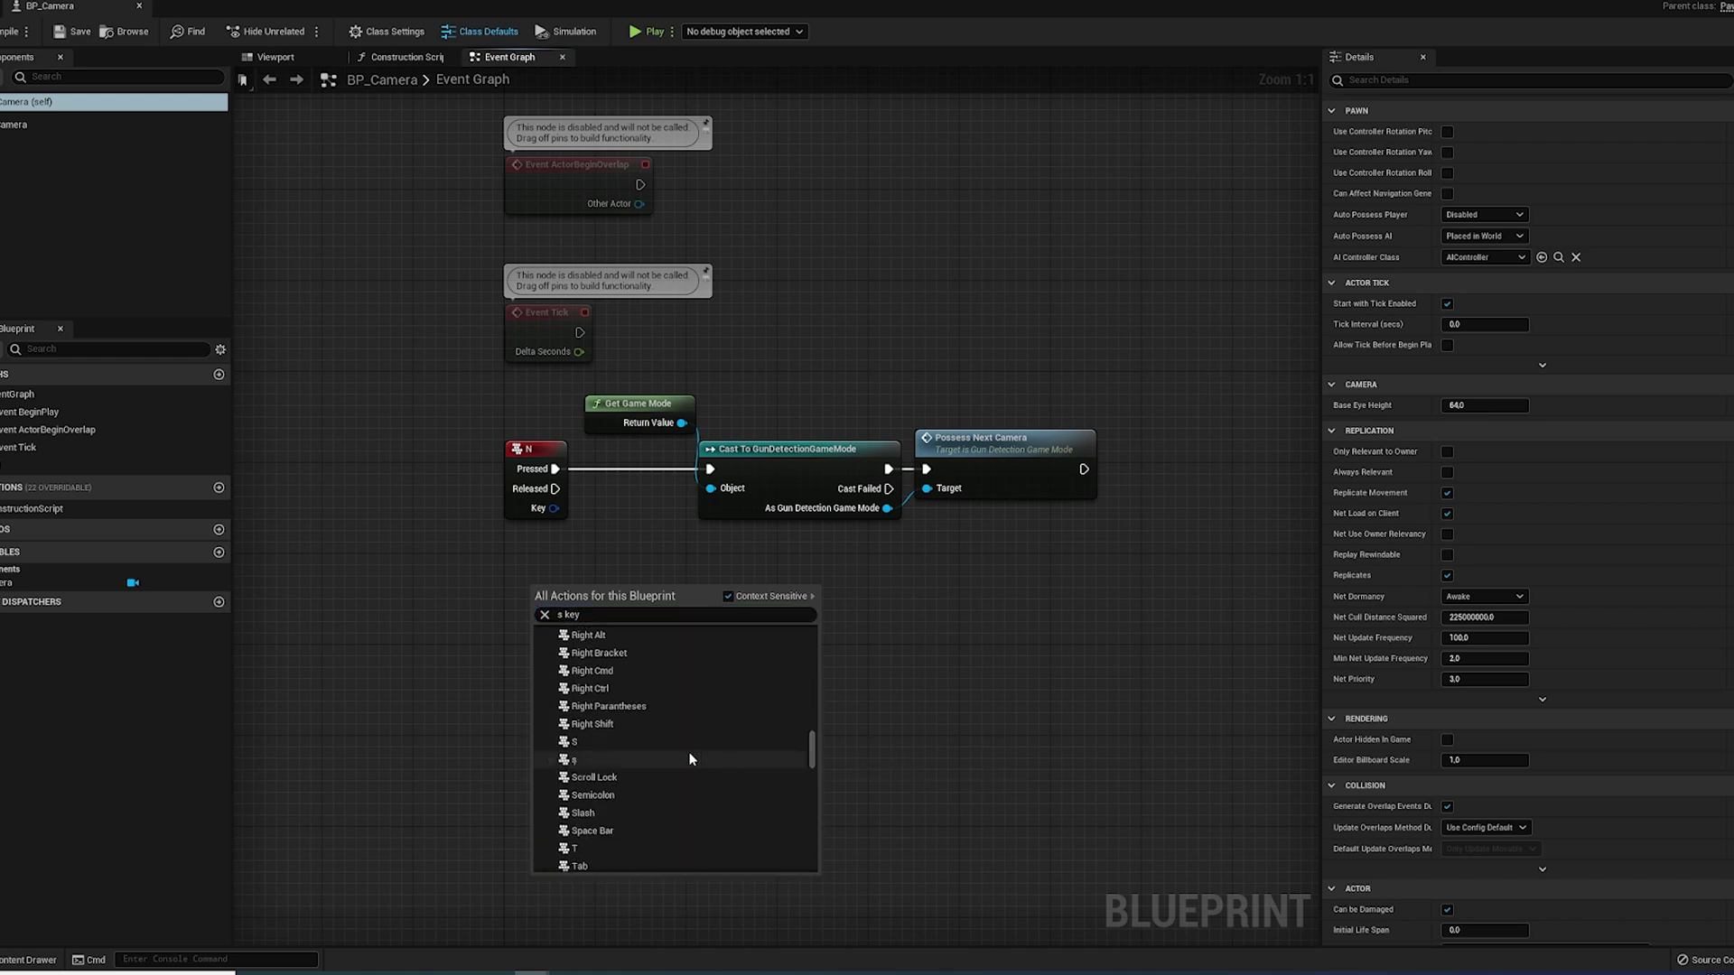
{"action": "left_click", "coordinate": [690, 759]}
{"action": "left_click_drag", "start_coordinate": [567, 617], "coordinate": [620, 598]}
{"action": "left_click", "coordinate": [714, 813]}
{"action": "left_click", "coordinate": [691, 637]}
{"action": "type", "text": "shot"}
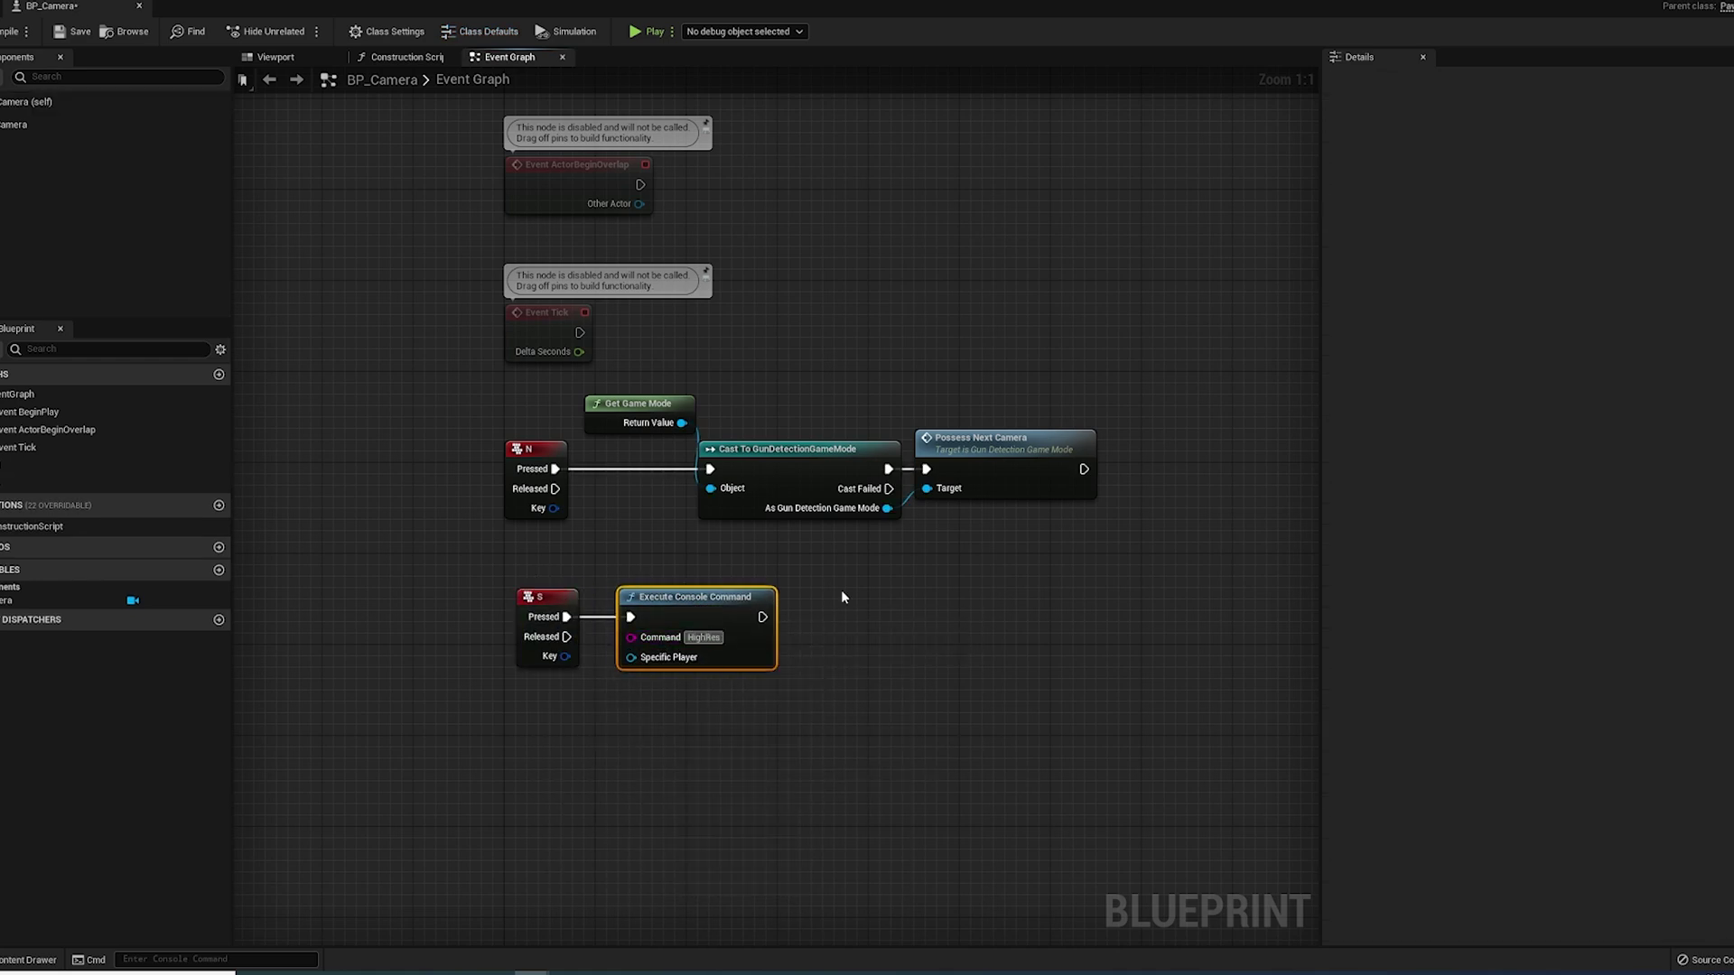
- Test the command in play mode, correct the HighResShot command text, and play again
{"action": "key", "text": "alt+p"}
{"action": "key", "text": "n"}
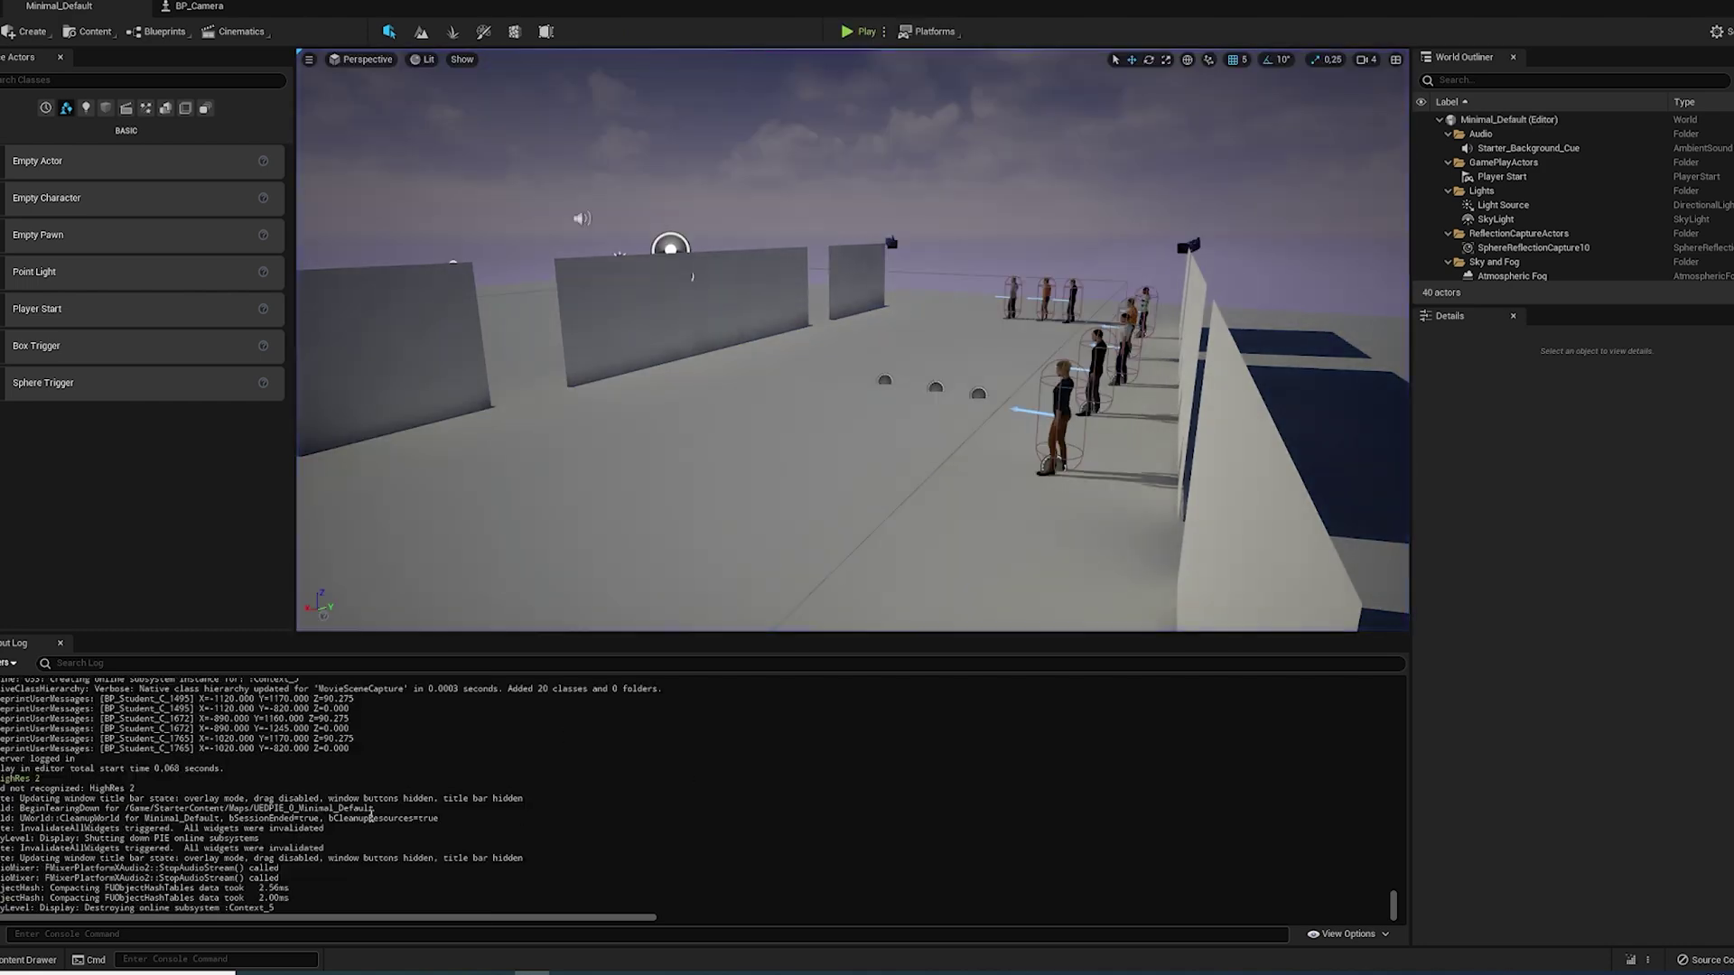
{"action": "key", "text": "Escape"}
{"action": "type", "text": "Shot 2"}
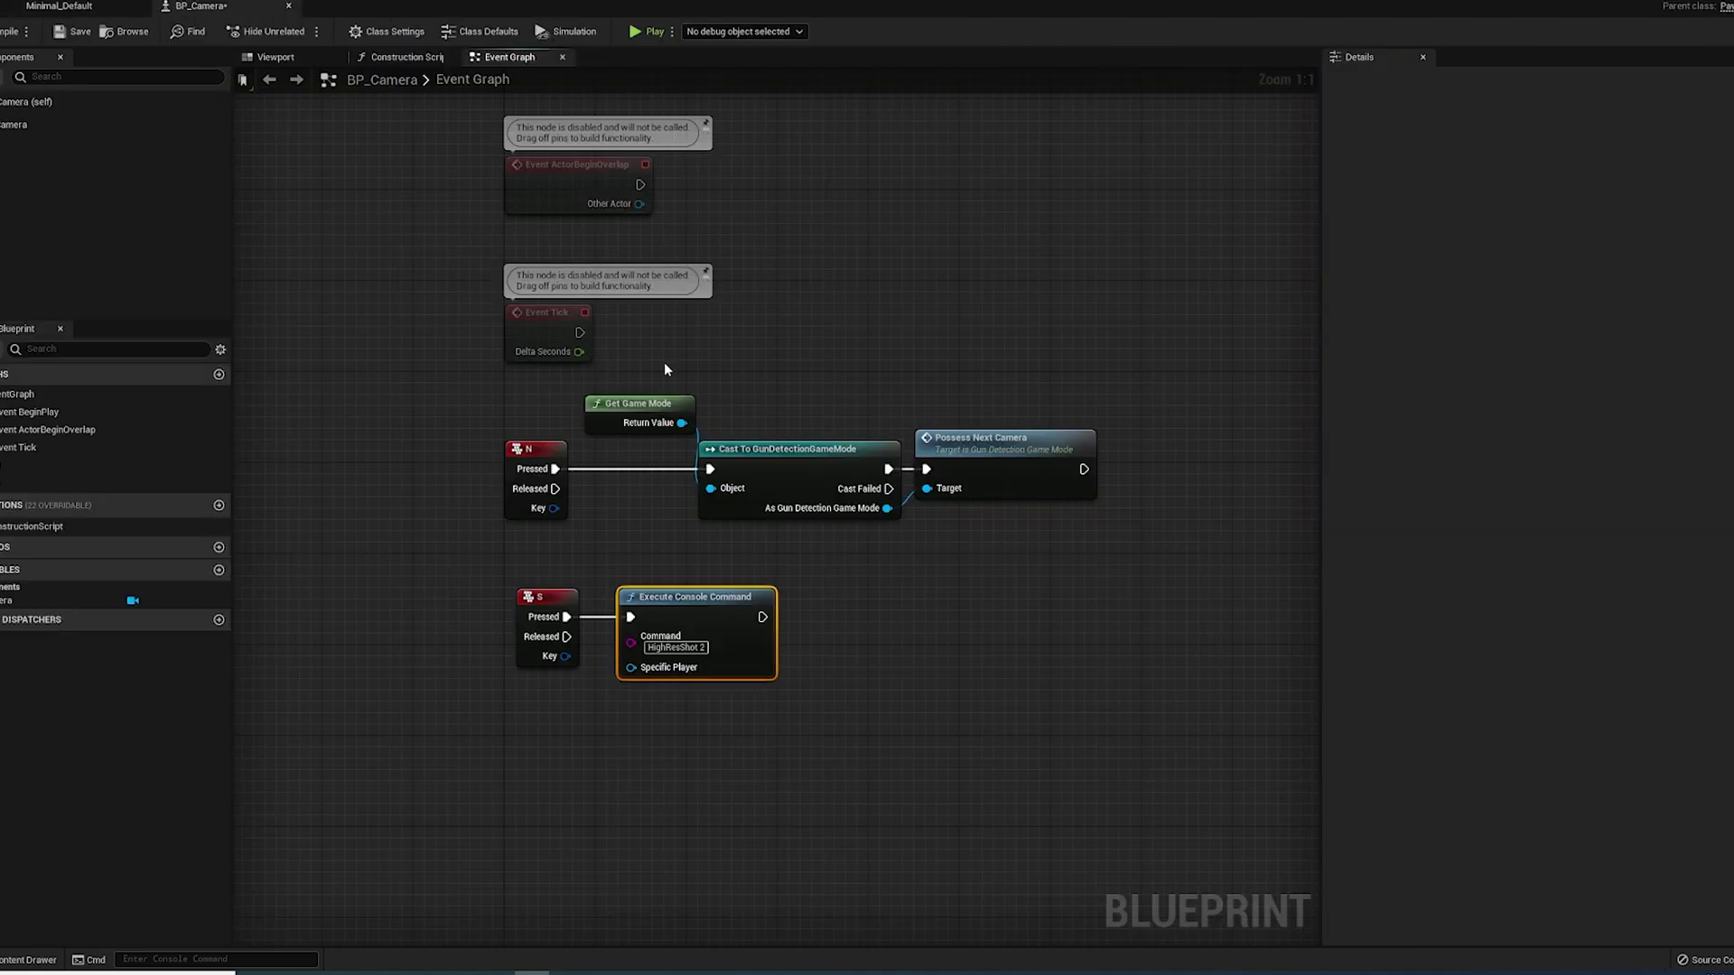
{"action": "key", "text": "alt+p"}
- Capture high-res screenshots from both cameras, then view HighresScreenshot00000.png
{"action": "key", "text": "s"}
{"action": "key", "text": "n"}
{"action": "key", "text": "s"}
{"action": "key", "text": "Escape"}
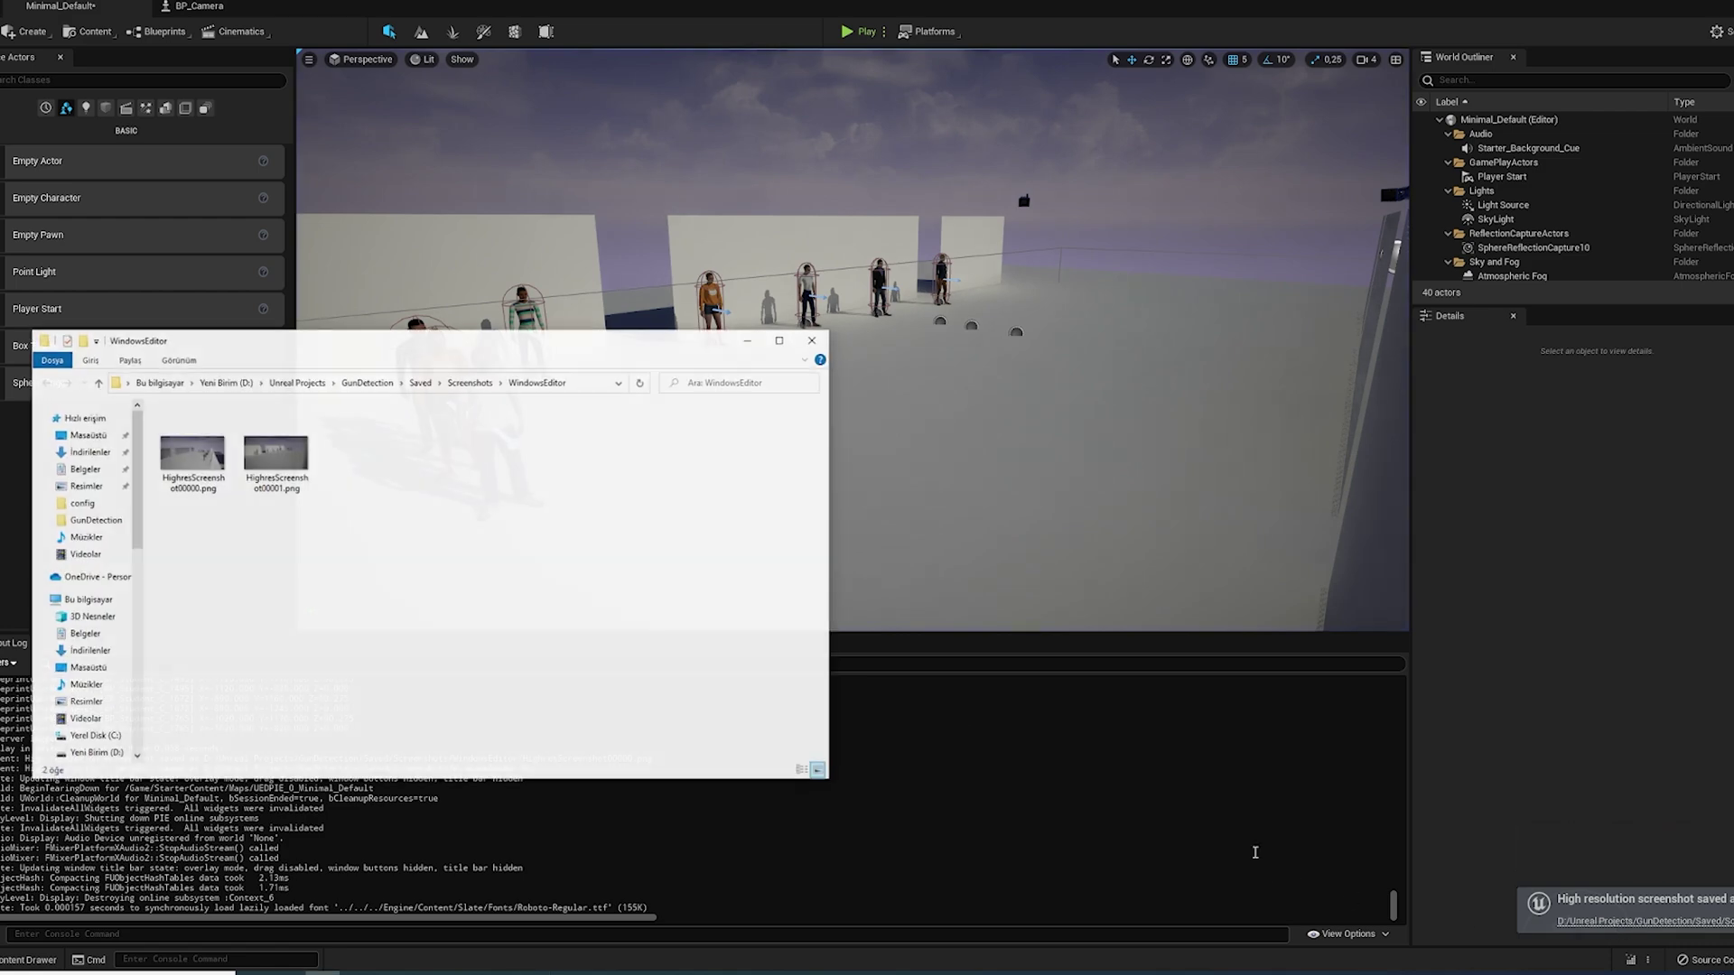
{"action": "double_click", "coordinate": [226, 459]}
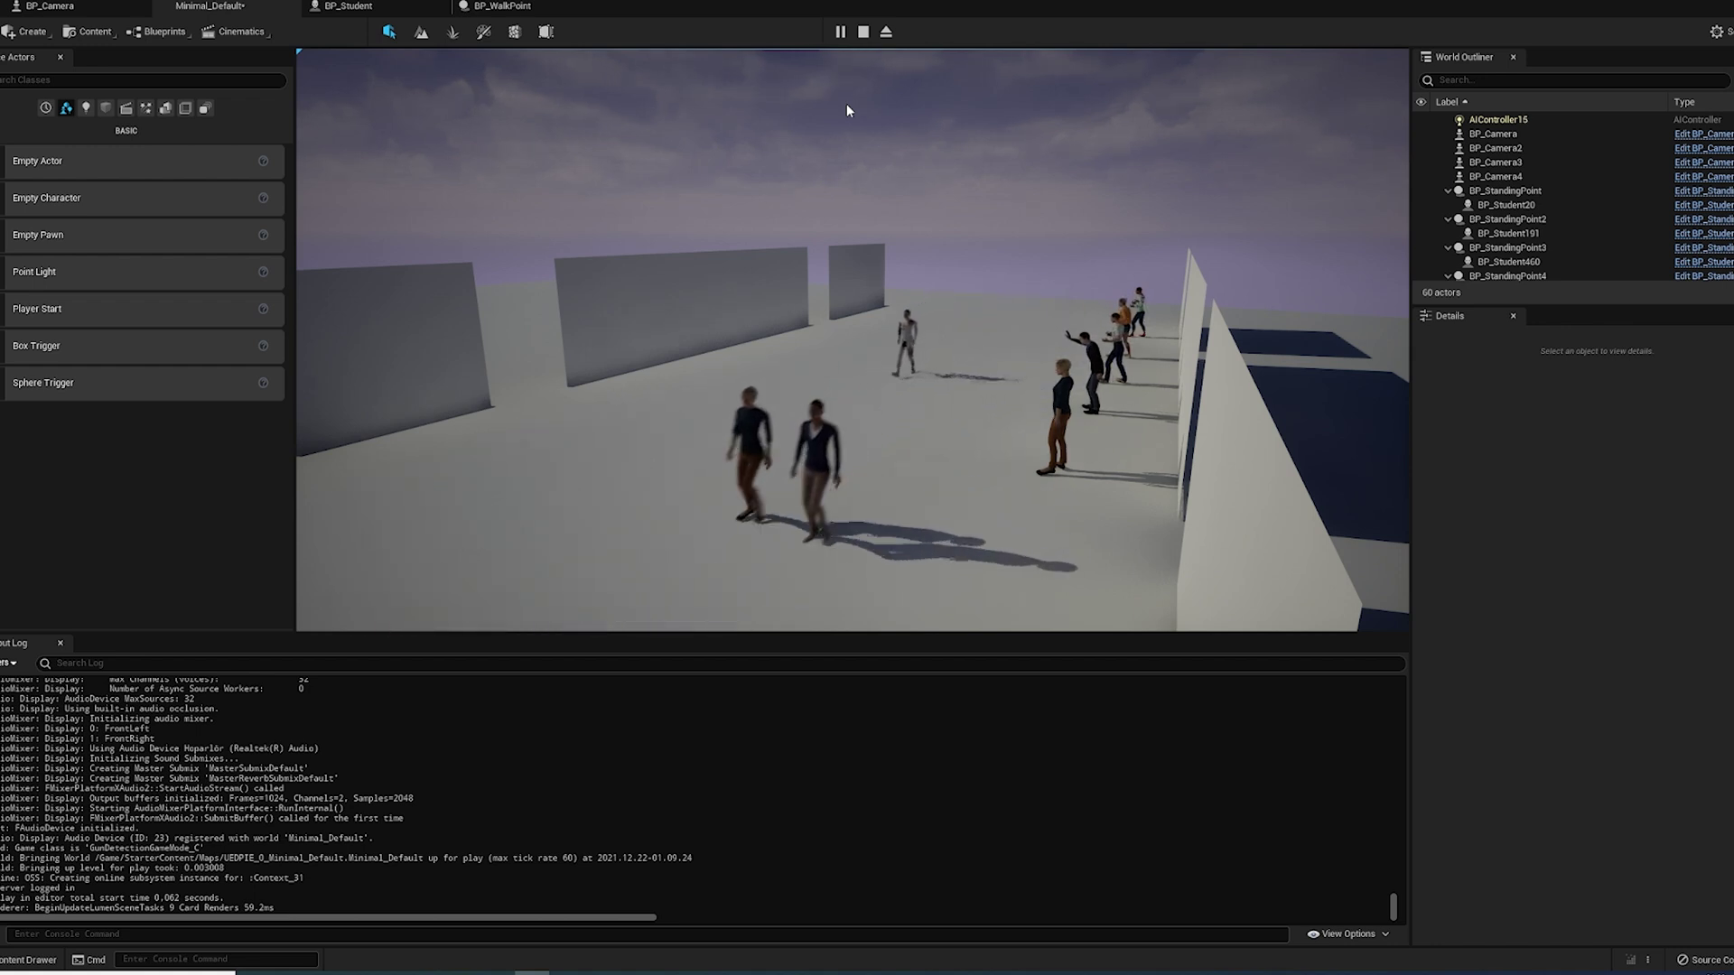
- Stop using the game view and open the RightHand bone's options to add a socket
{"action": "left_click", "coordinate": [888, 78]}
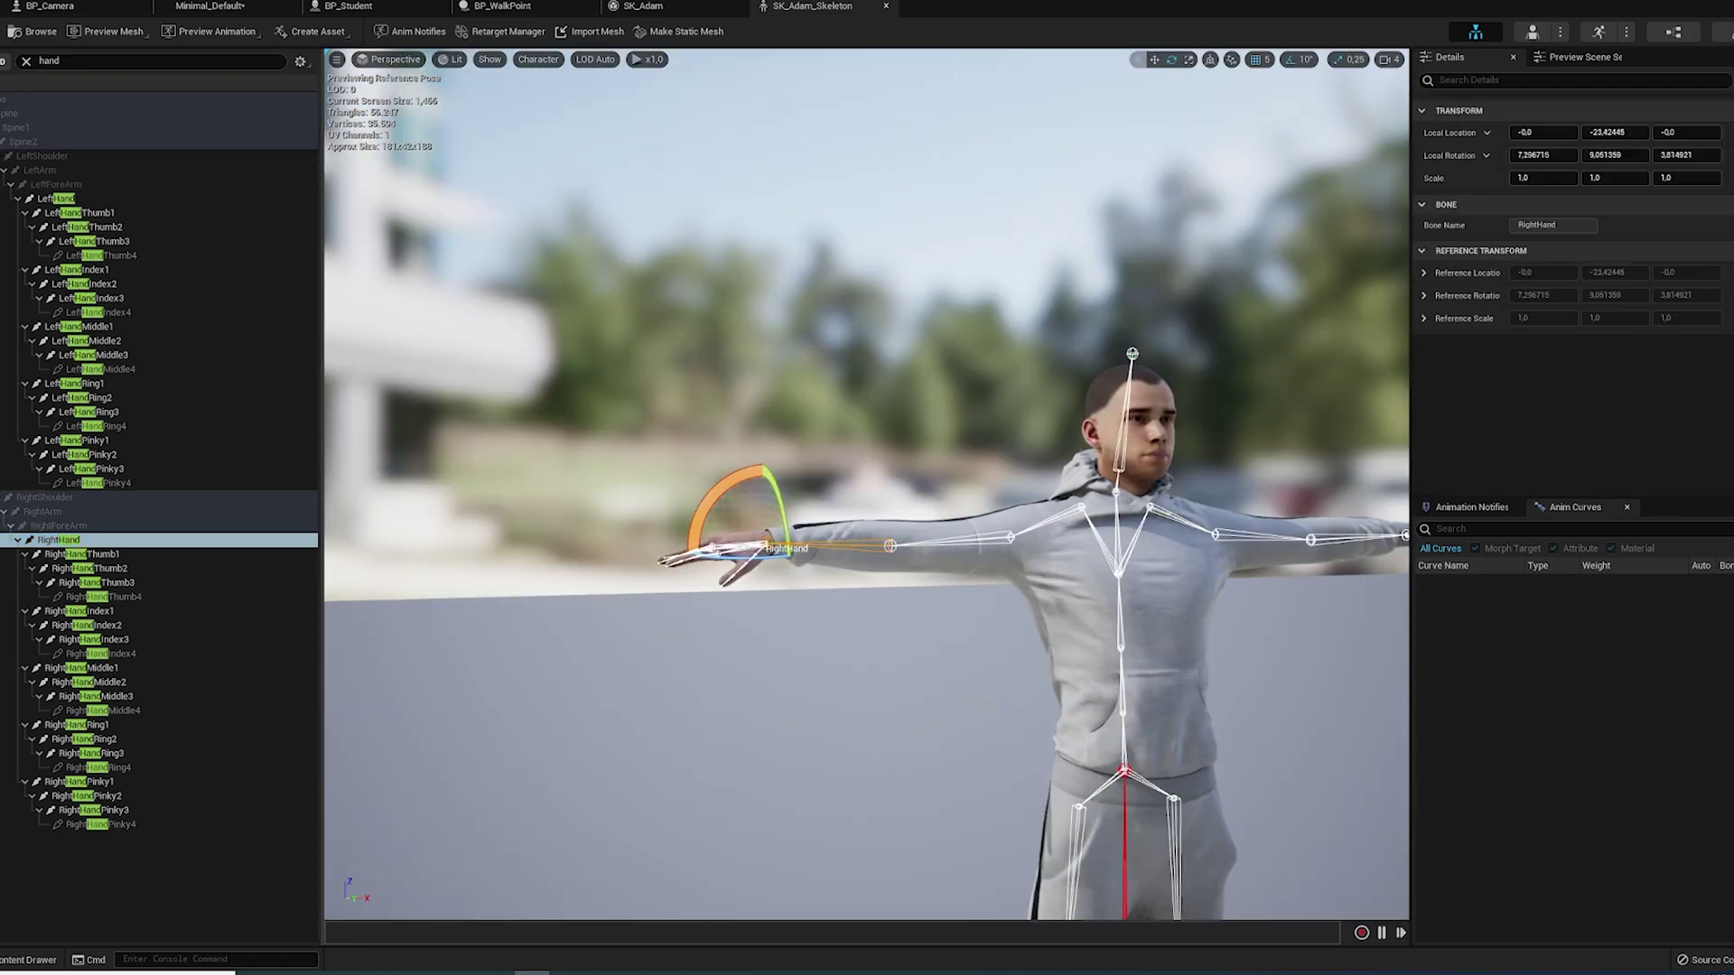
{"action": "right_click", "coordinate": [67, 540]}
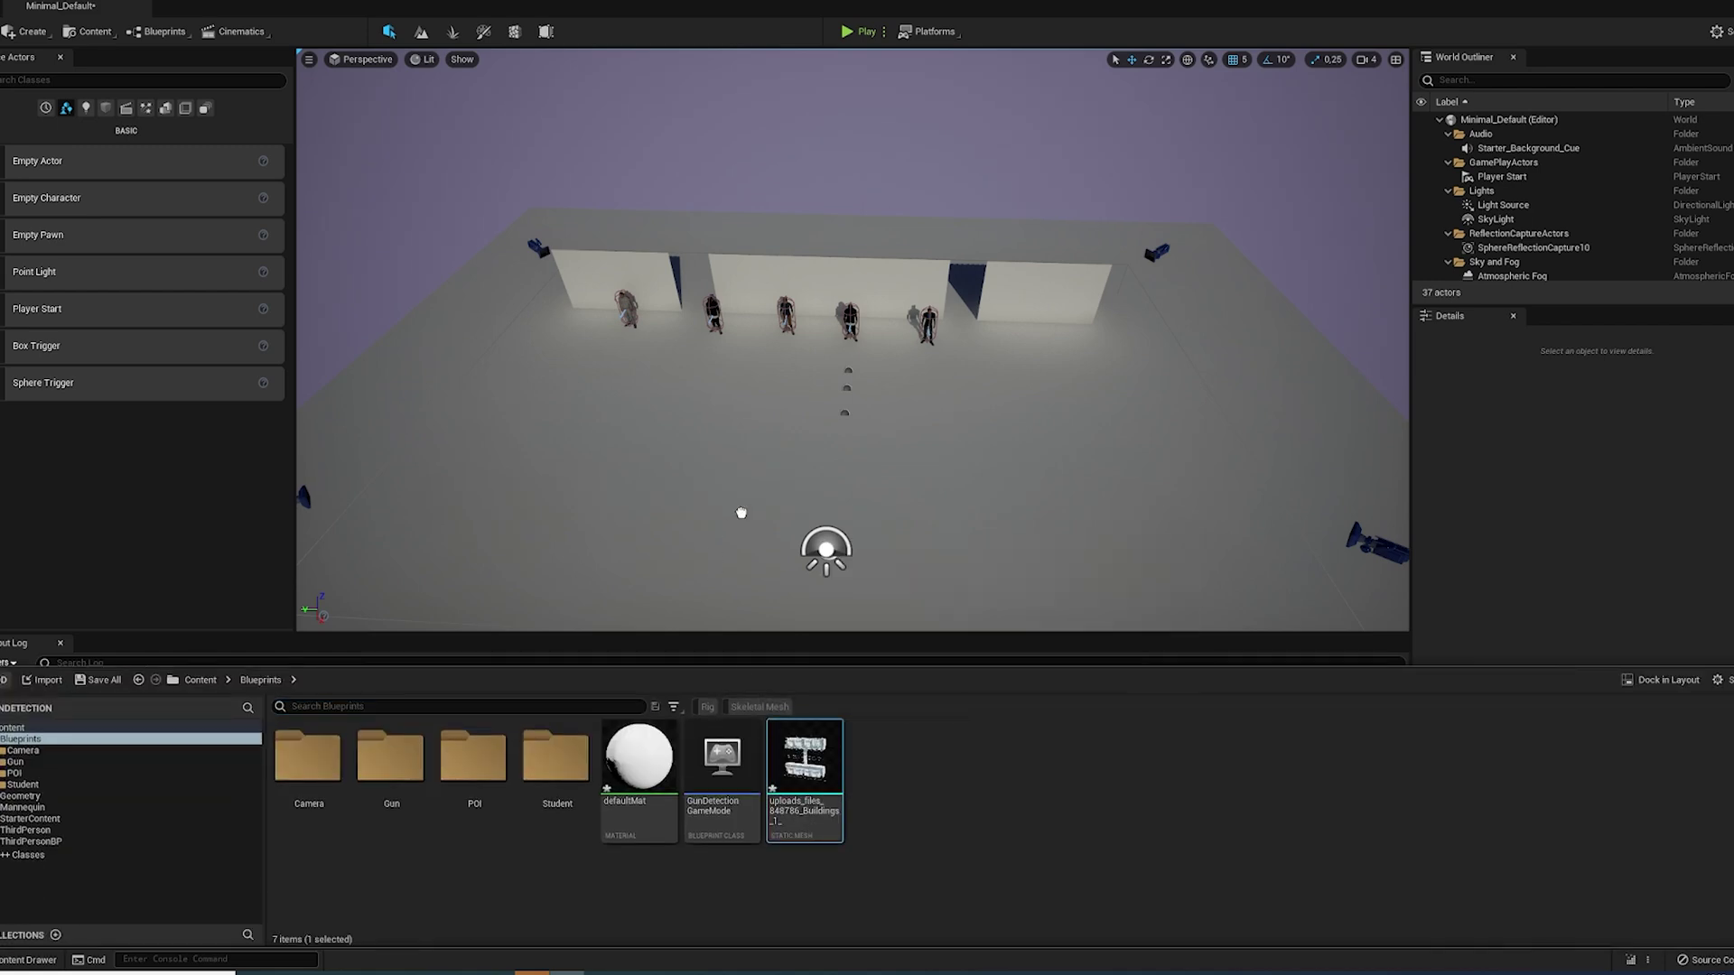
- Place the buildings static mesh in the level and snap it down onto the ground
{"action": "left_click_drag", "start_coordinate": [741, 513], "coordinate": [795, 488]}
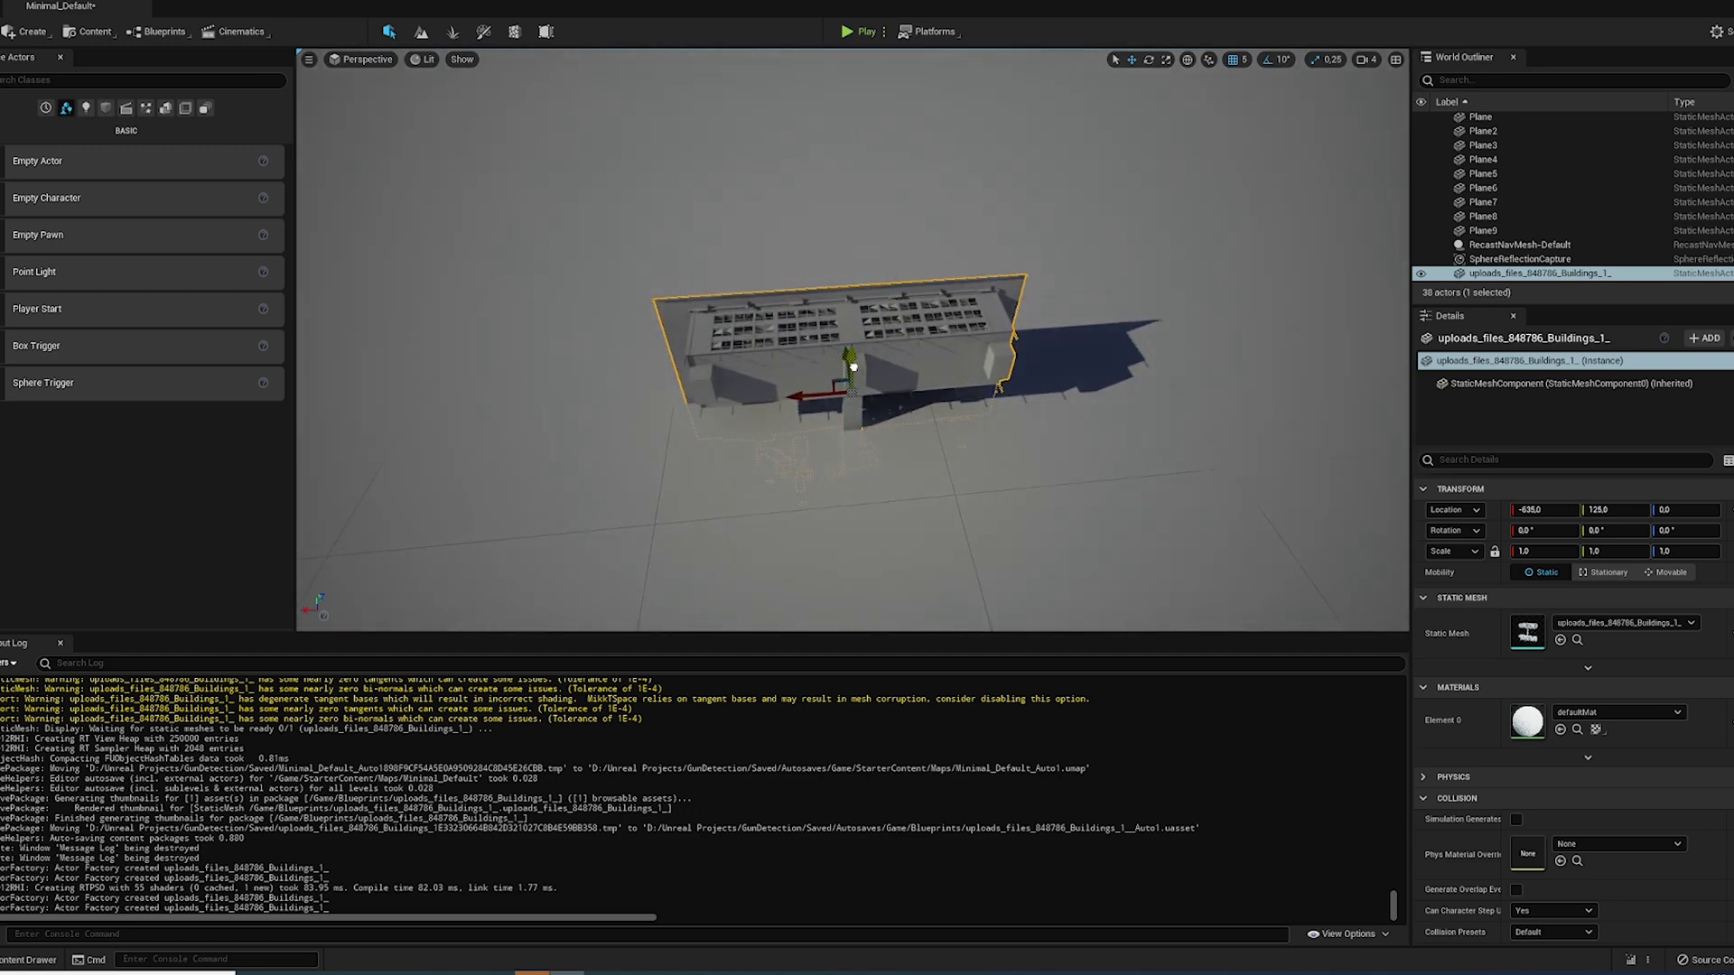
{"action": "key", "text": "End"}
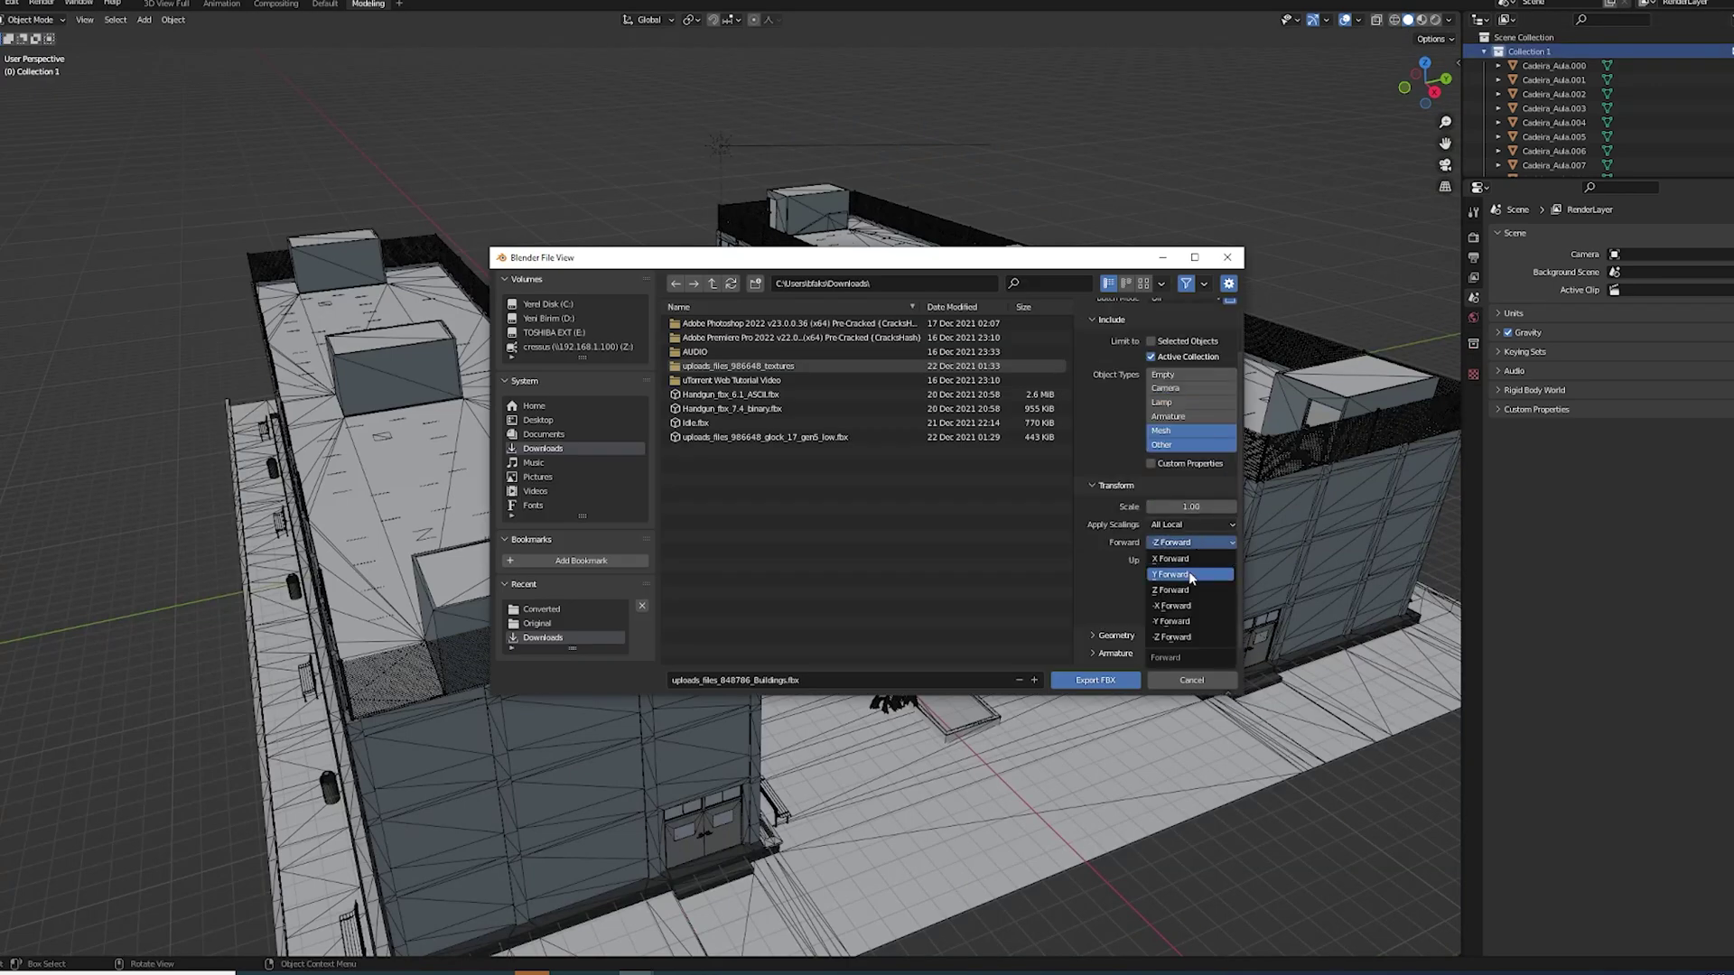
- Set the FBX export Forward axis to X Forward in the export options
{"action": "left_click", "coordinate": [1174, 559]}
{"action": "scroll", "coordinate": [1210, 578], "scroll_direction": "down", "scroll_amount": 1}
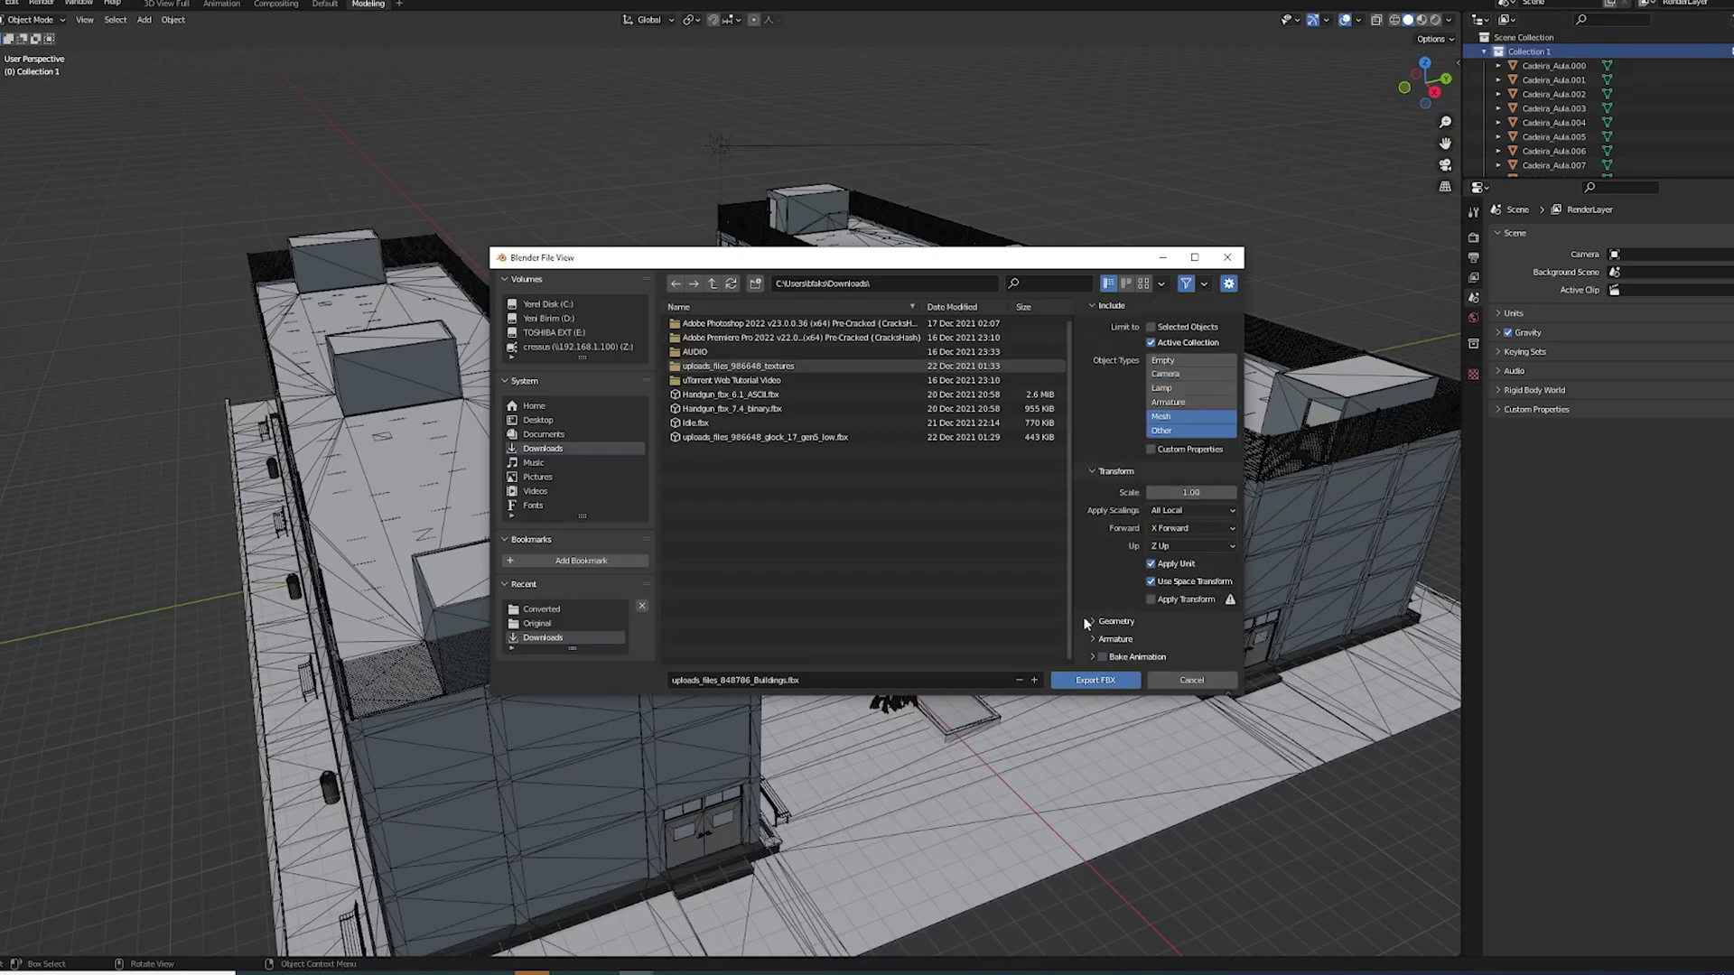
{"action": "scroll", "coordinate": [1221, 584], "scroll_direction": "down", "scroll_amount": 3}
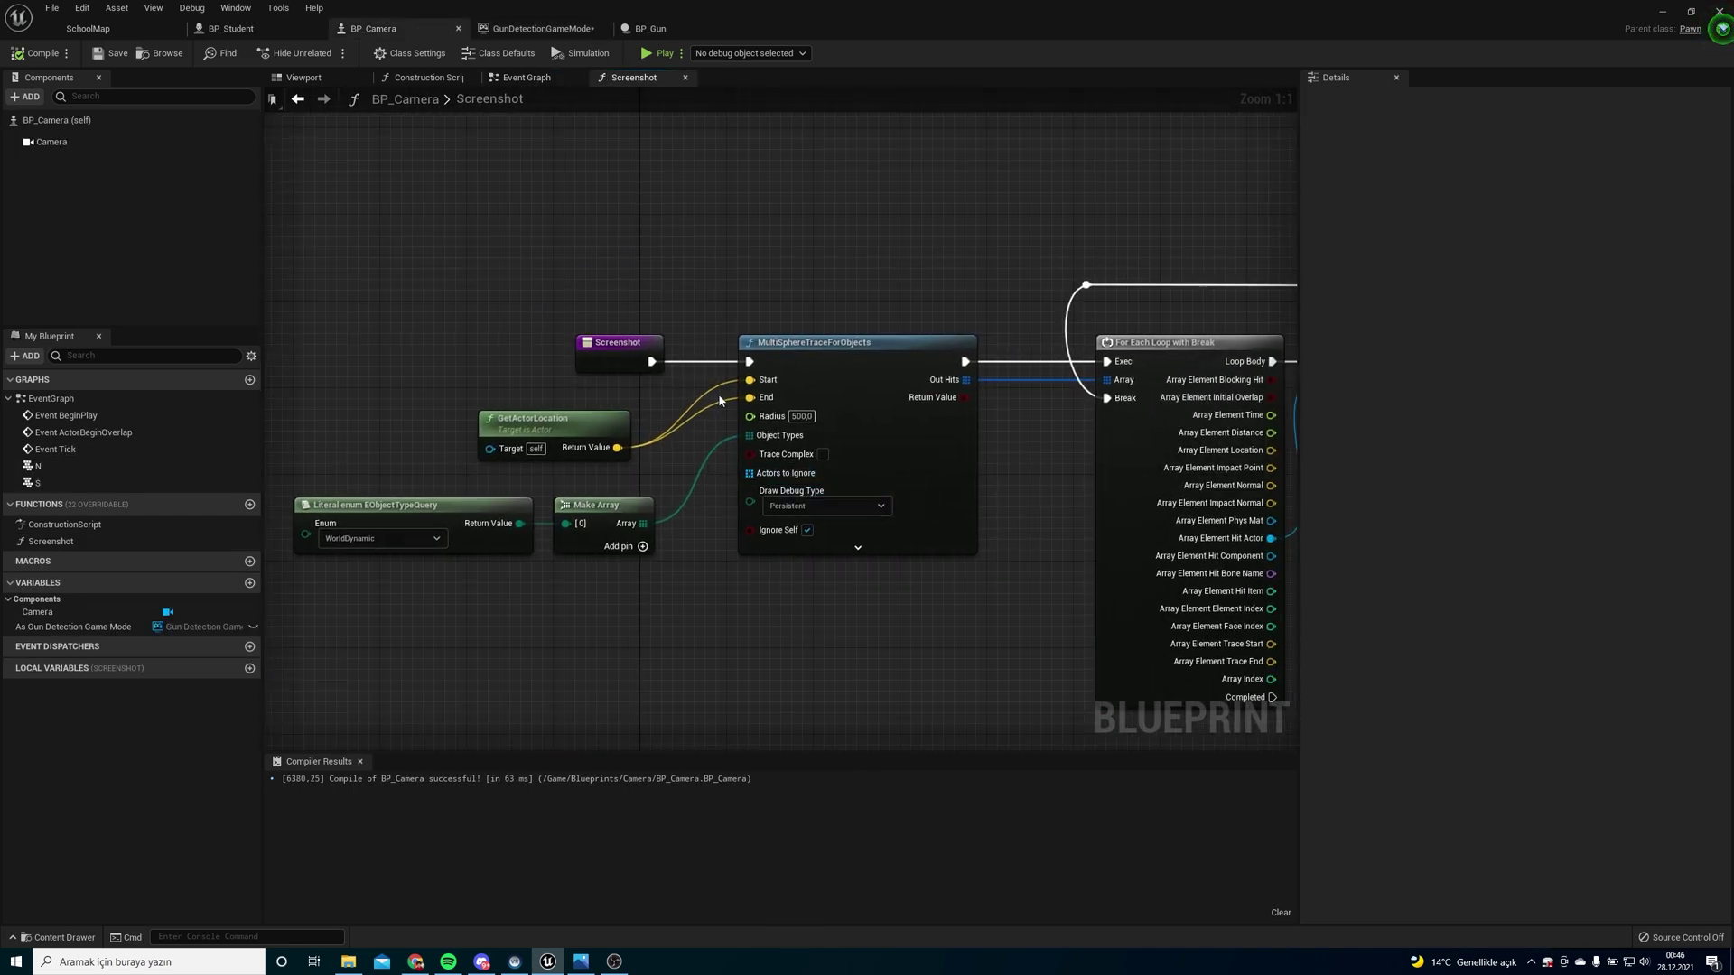
- Pan the BP_Camera blueprint graph slightly to the left
{"action": "right_click_drag", "start_coordinate": [476, 615], "coordinate": [397, 619]}
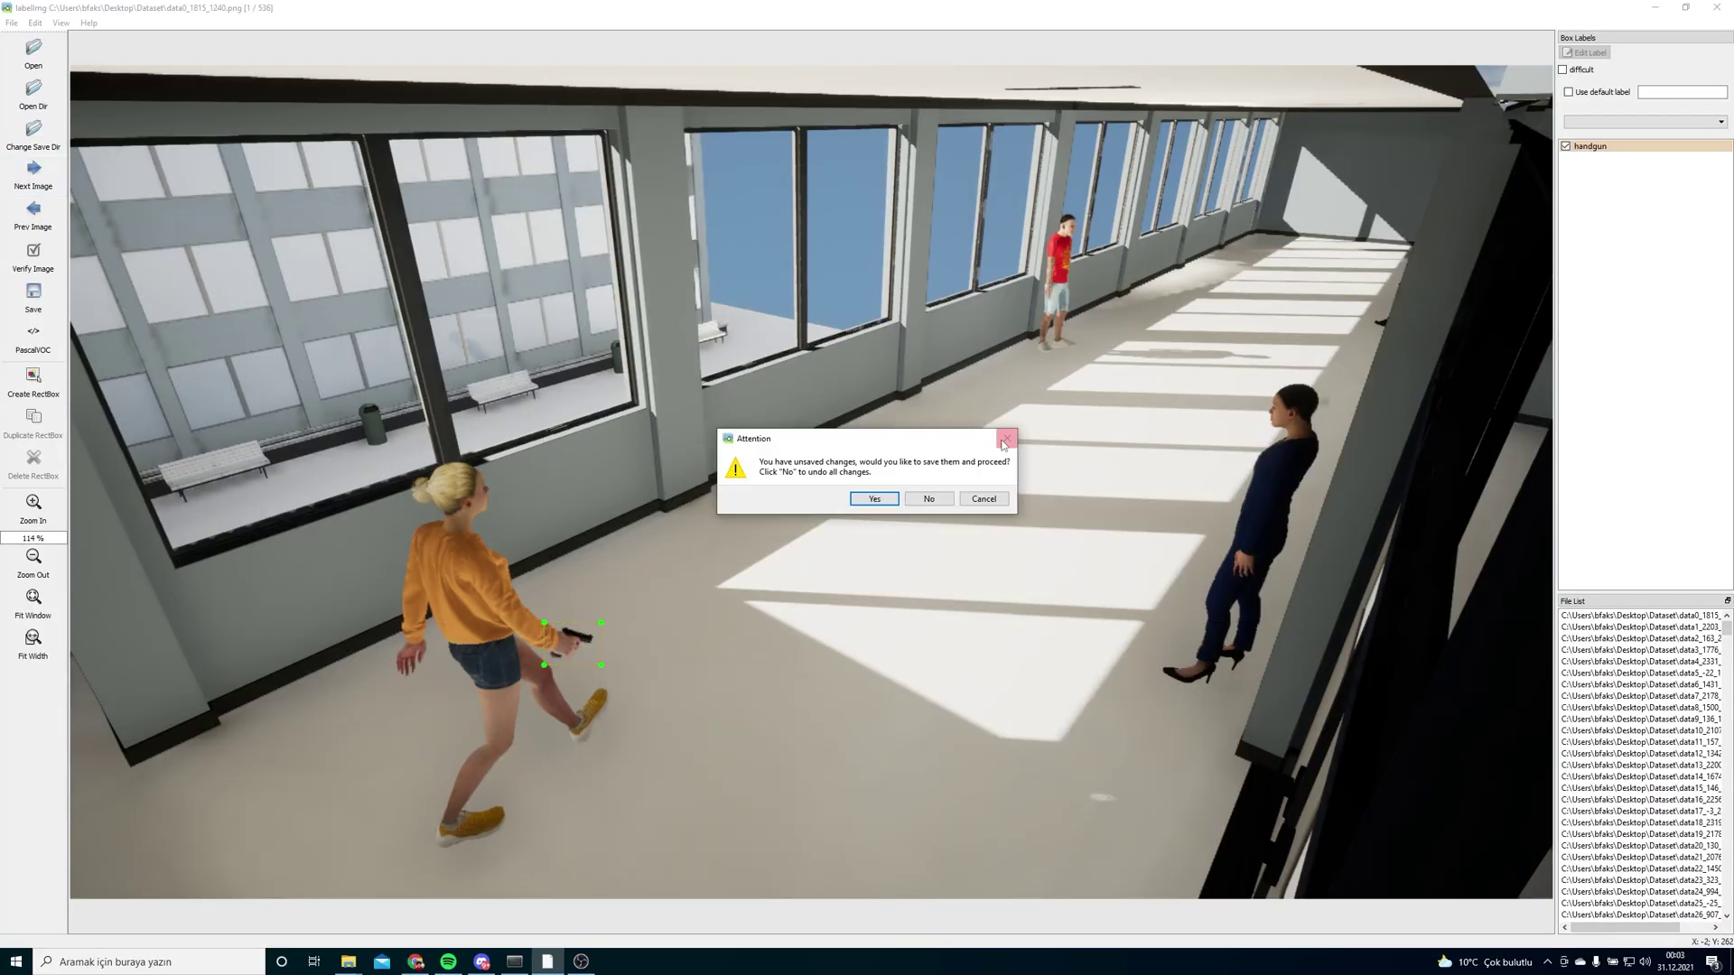
- Answer the unsaved-changes prompts and advance through the first Dataset images
{"action": "key", "text": "Return"}
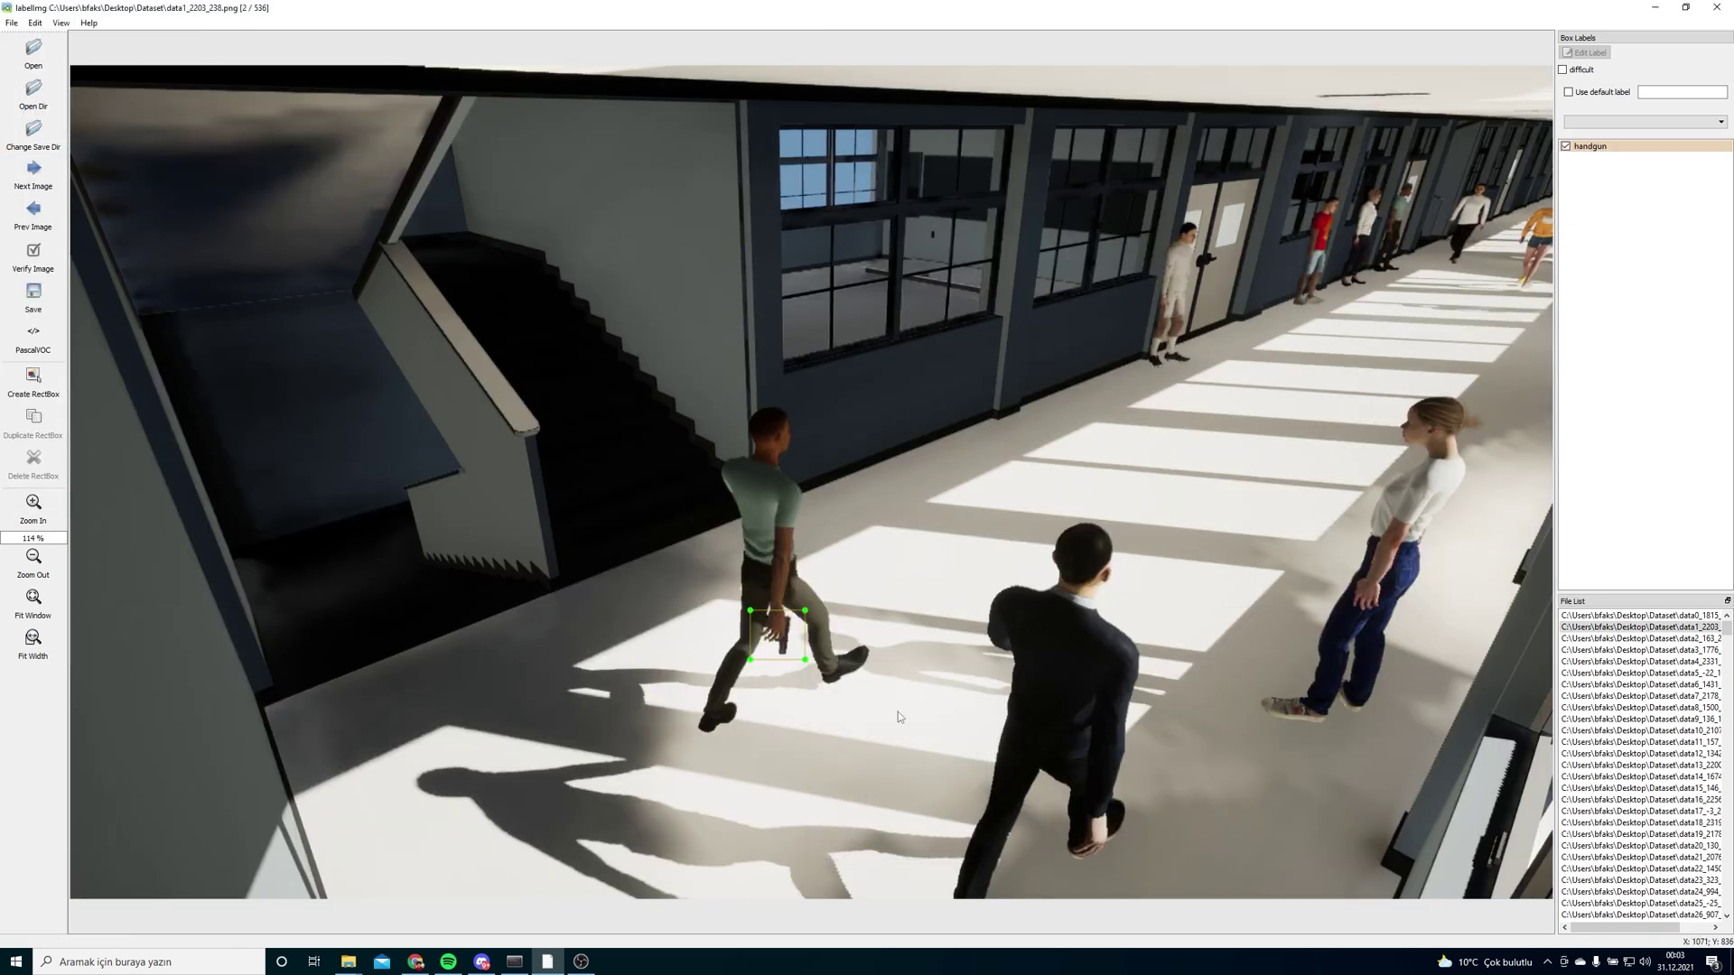
{"action": "key", "text": "Return"}
{"action": "key", "text": "Return"}
{"action": "key", "text": "d"}
{"action": "key", "text": "Return"}
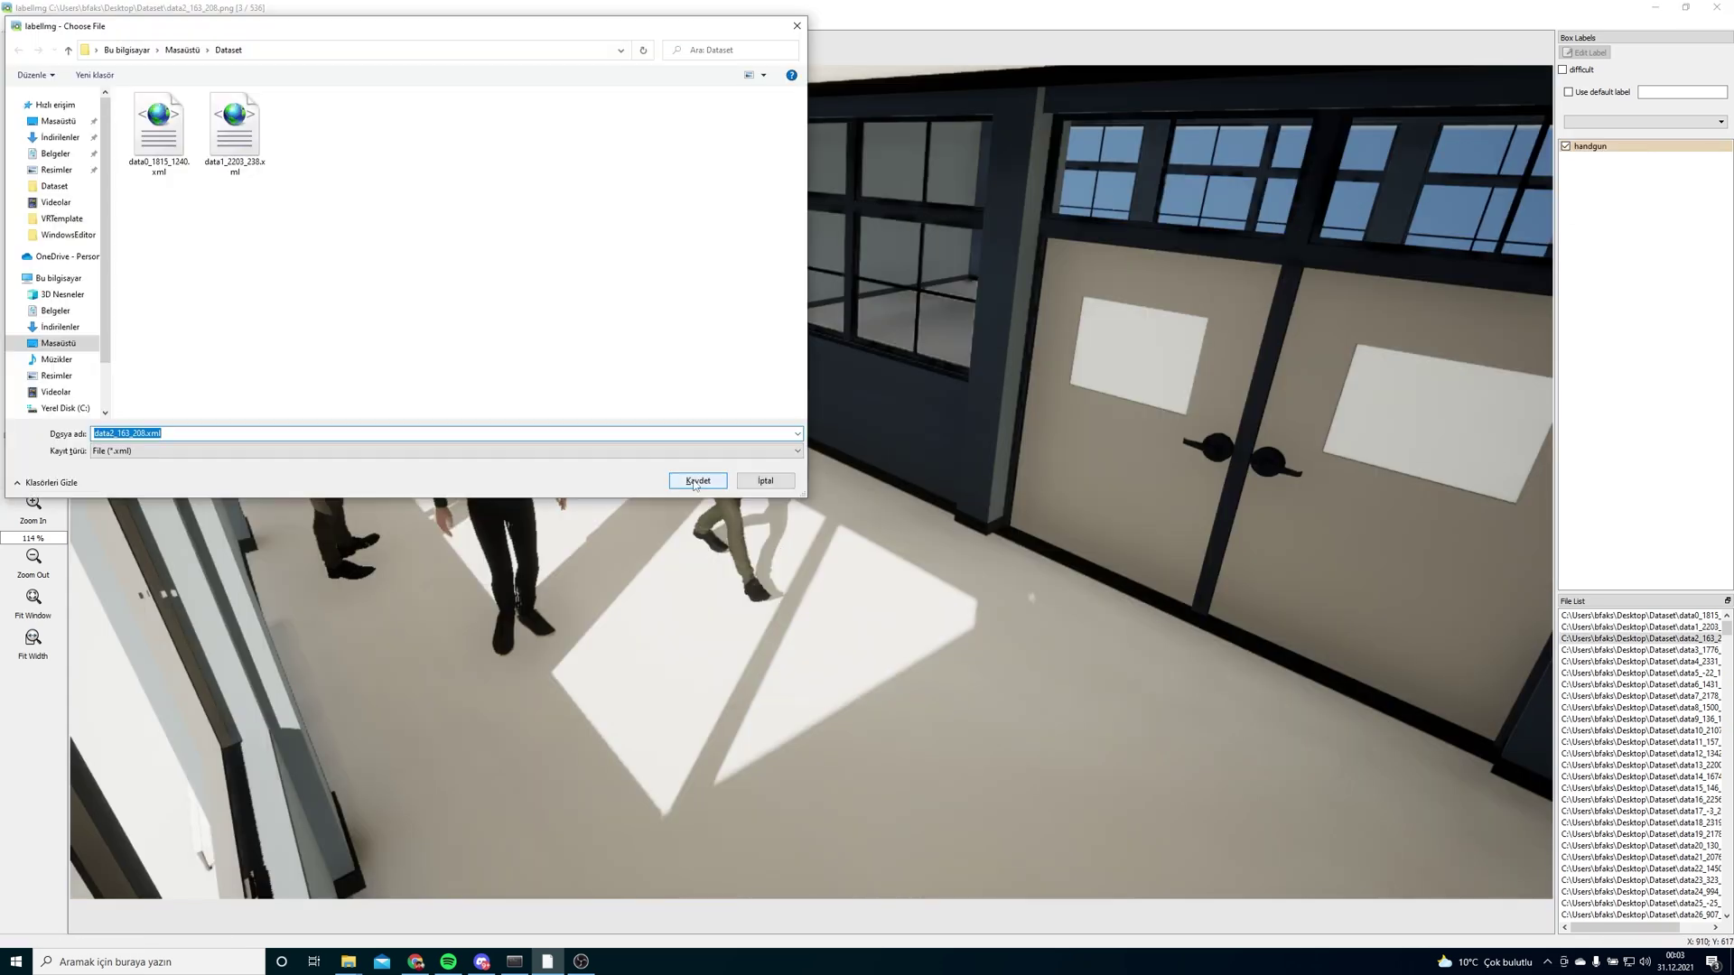
{"action": "key", "text": "Return"}
{"action": "key", "text": "d"}
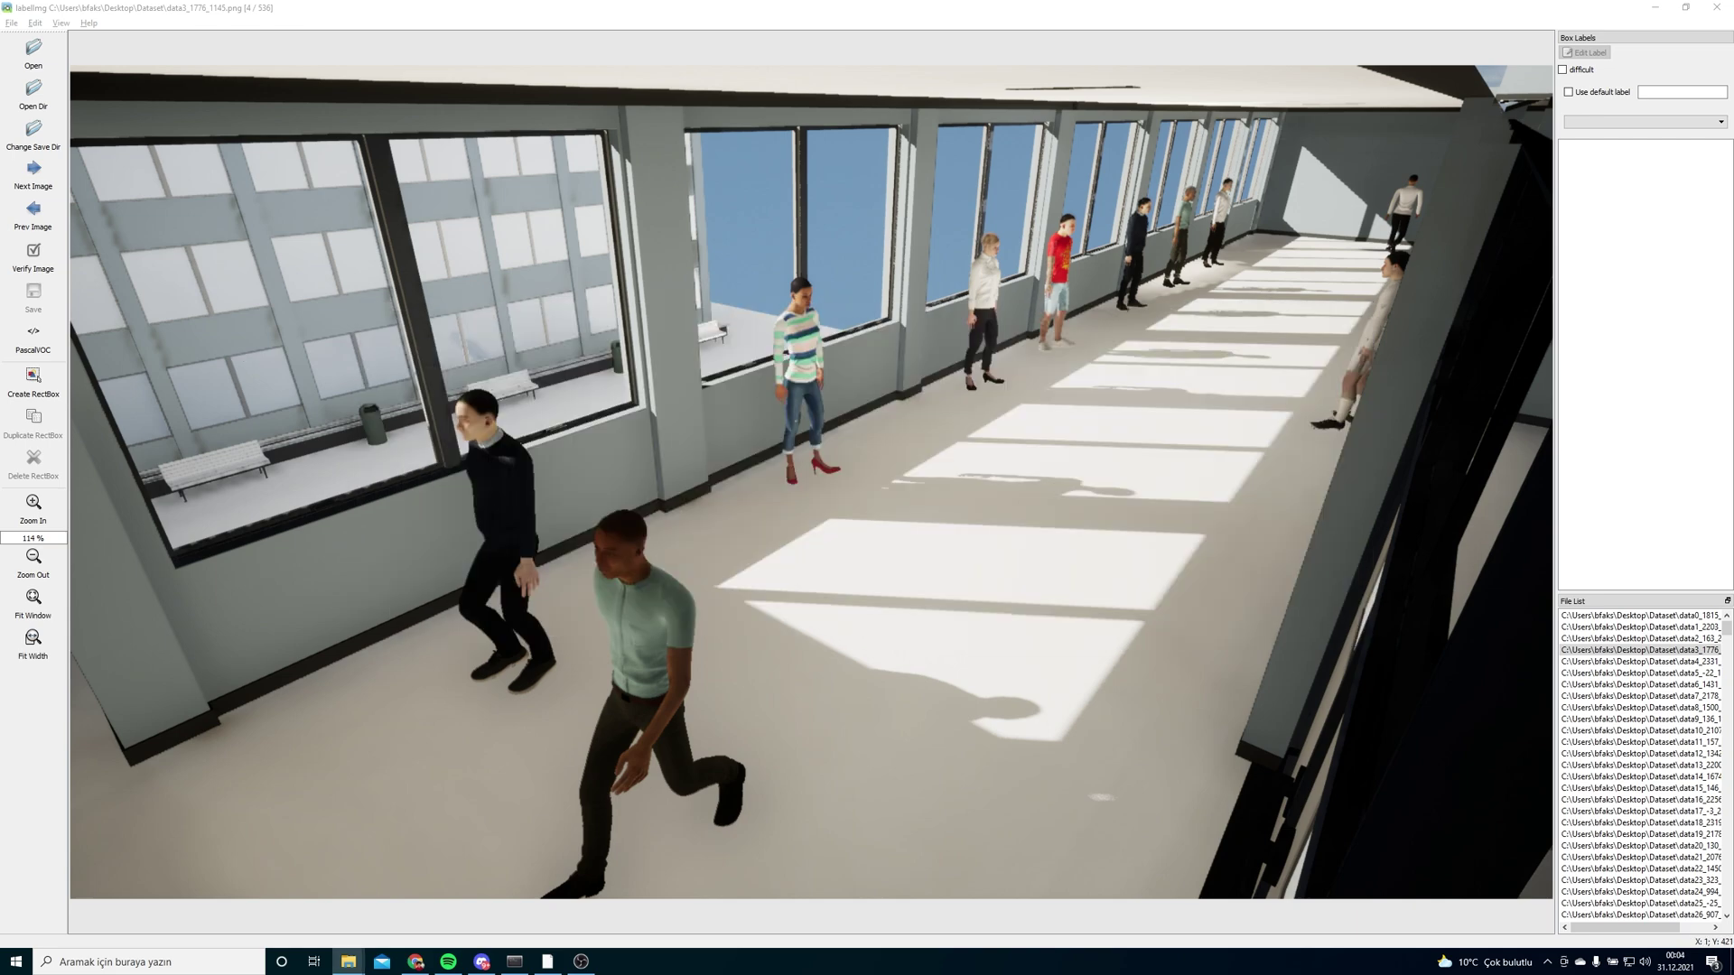
{"action": "key", "text": "d"}
{"action": "key", "text": "d"}
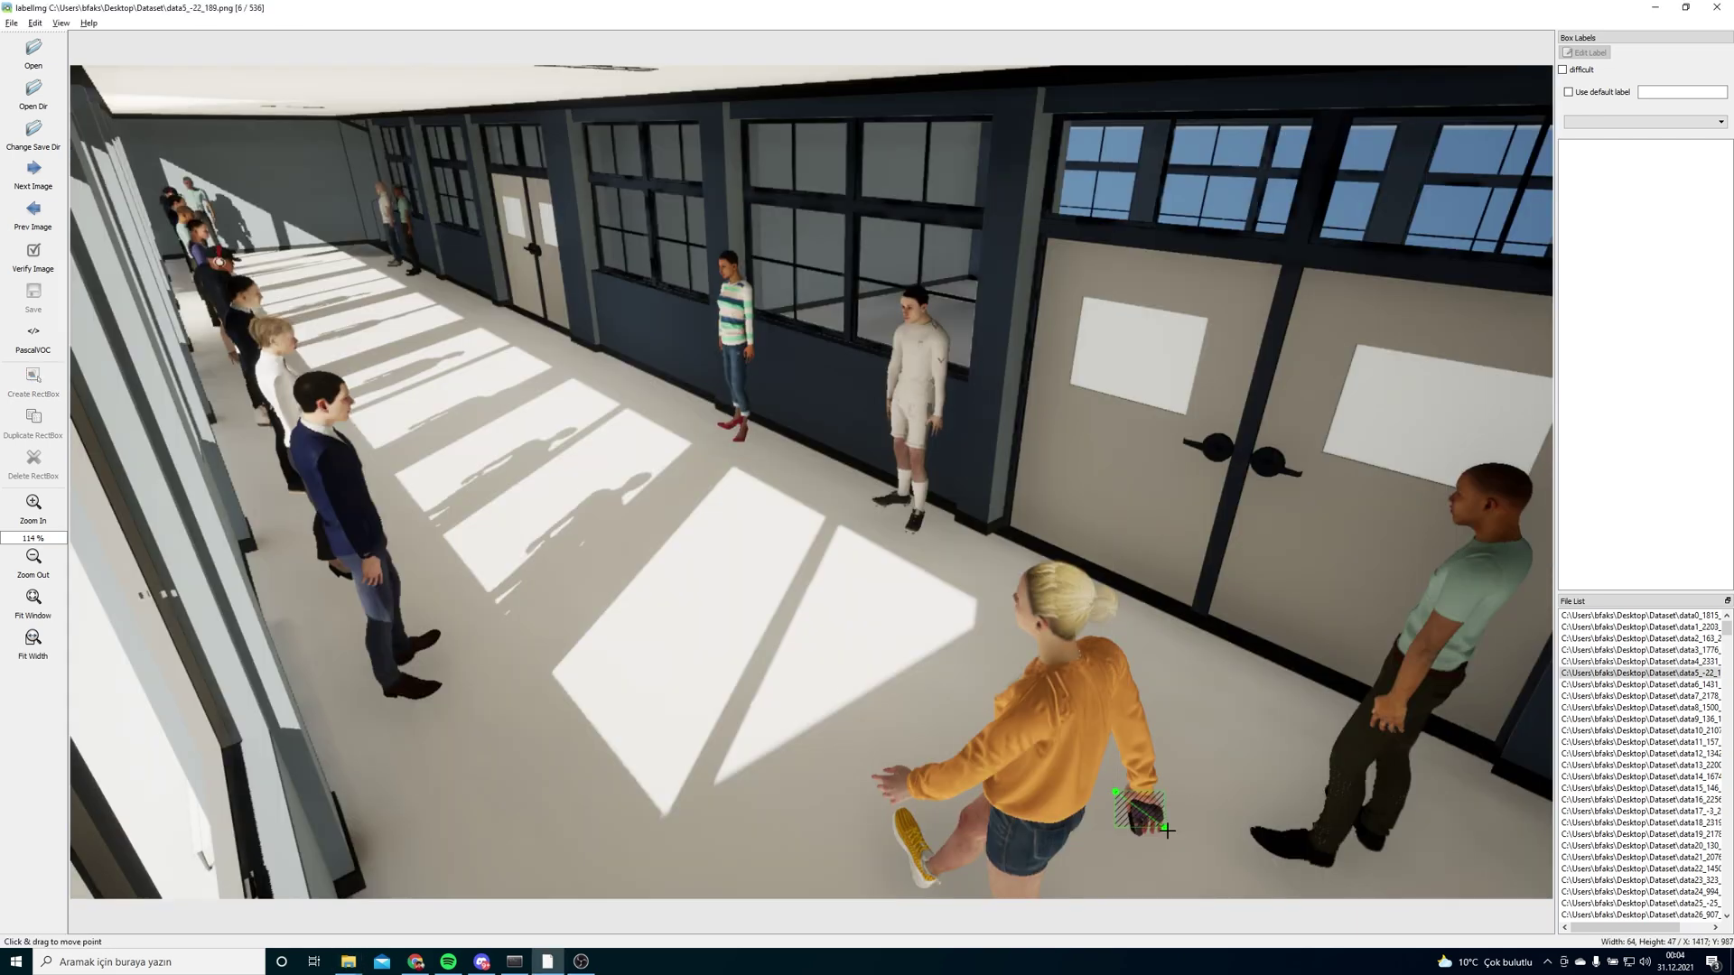
{"action": "key", "text": "d"}
{"action": "key", "text": "d"}
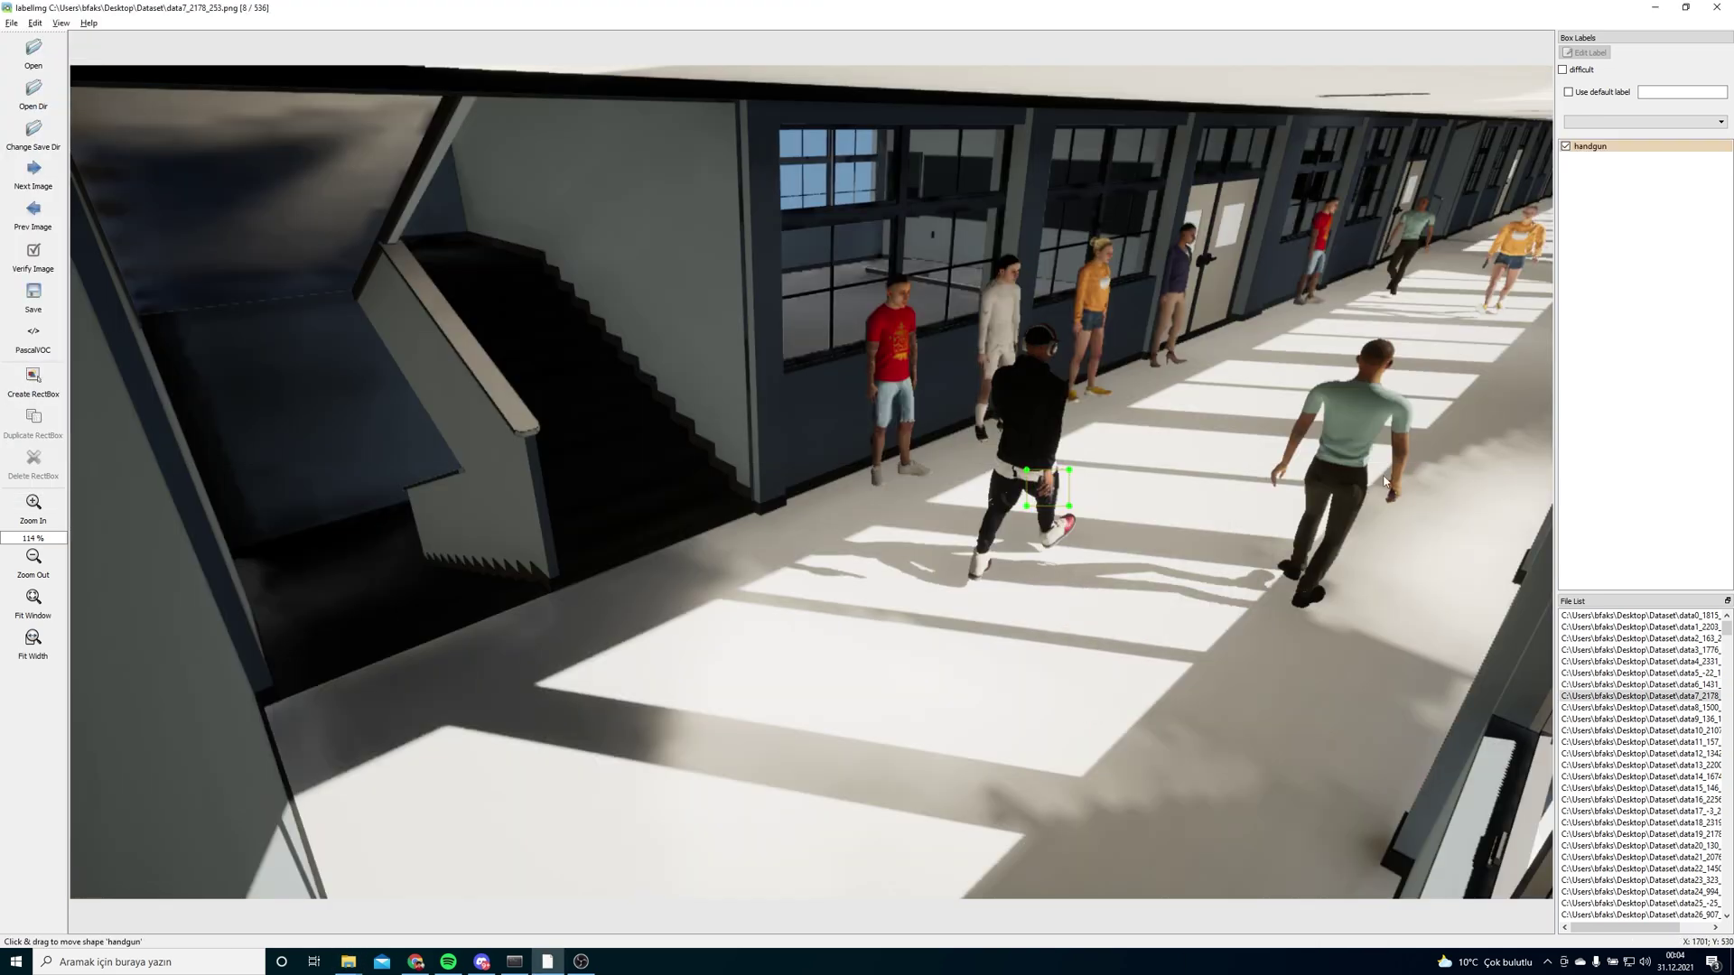
- Draw a handgun box around the gun in the hand, then continue past the unsaved-changes warning
{"action": "key", "text": "d"}
{"action": "left_click_drag", "start_coordinate": [389, 575], "coordinate": [399, 581]}
{"action": "key", "text": "d"}
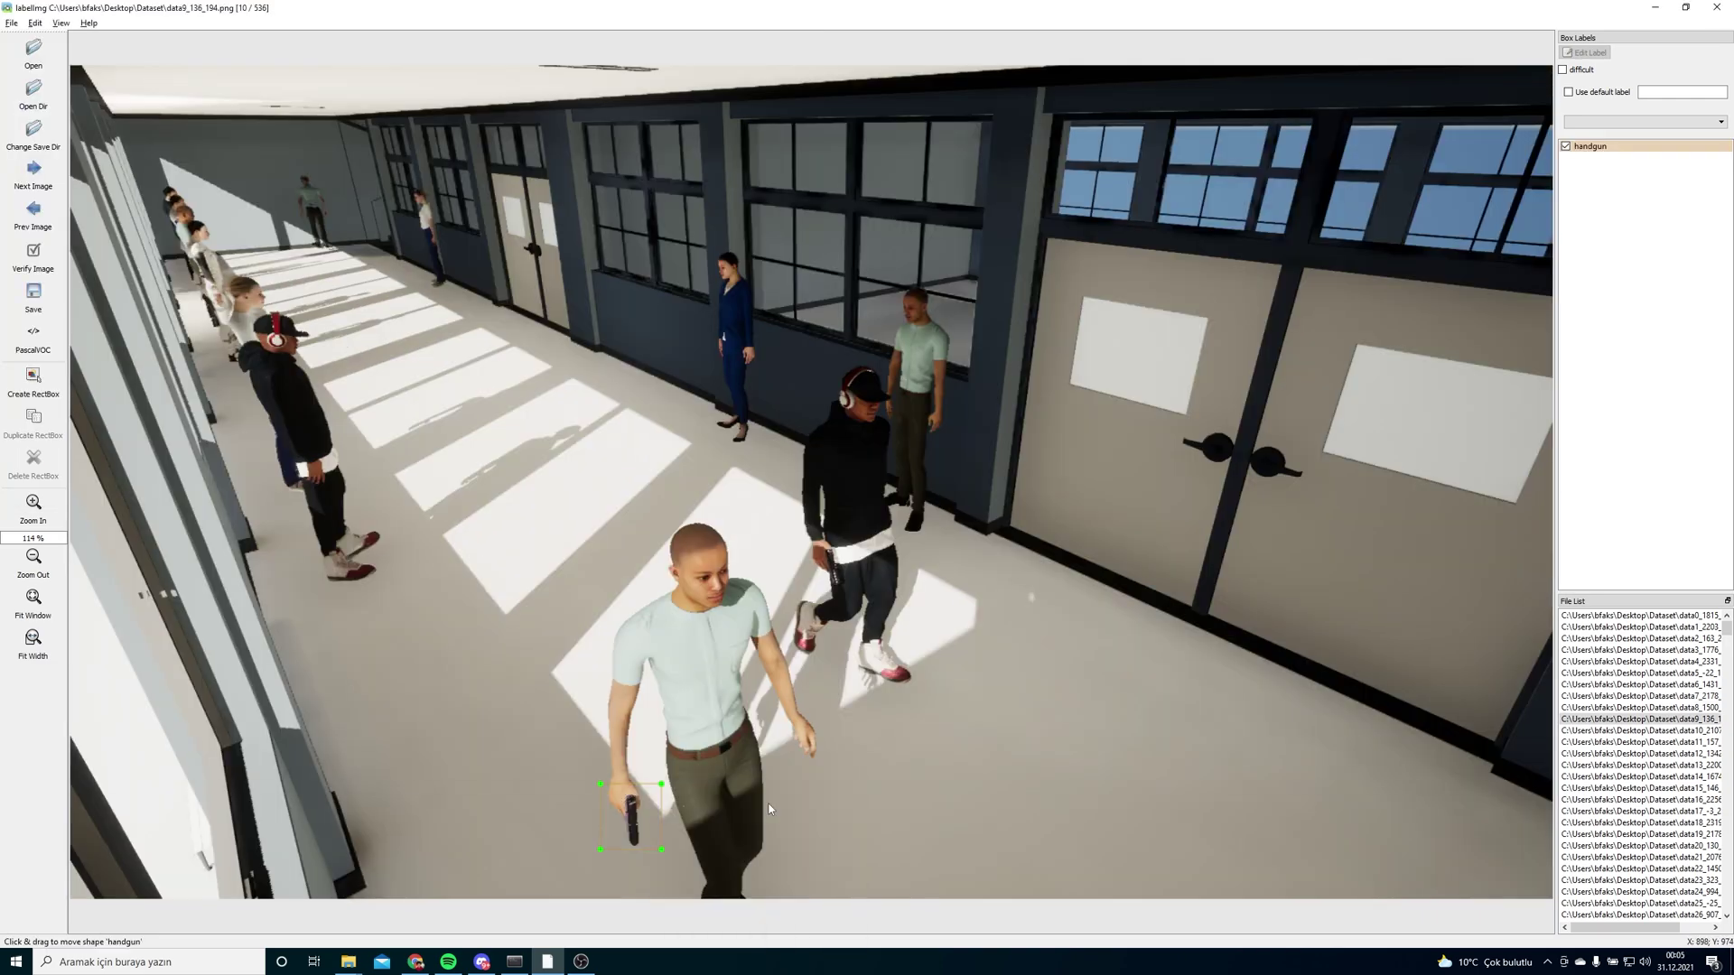
{"action": "left_click", "coordinate": [889, 507]}
{"action": "key", "text": "d"}
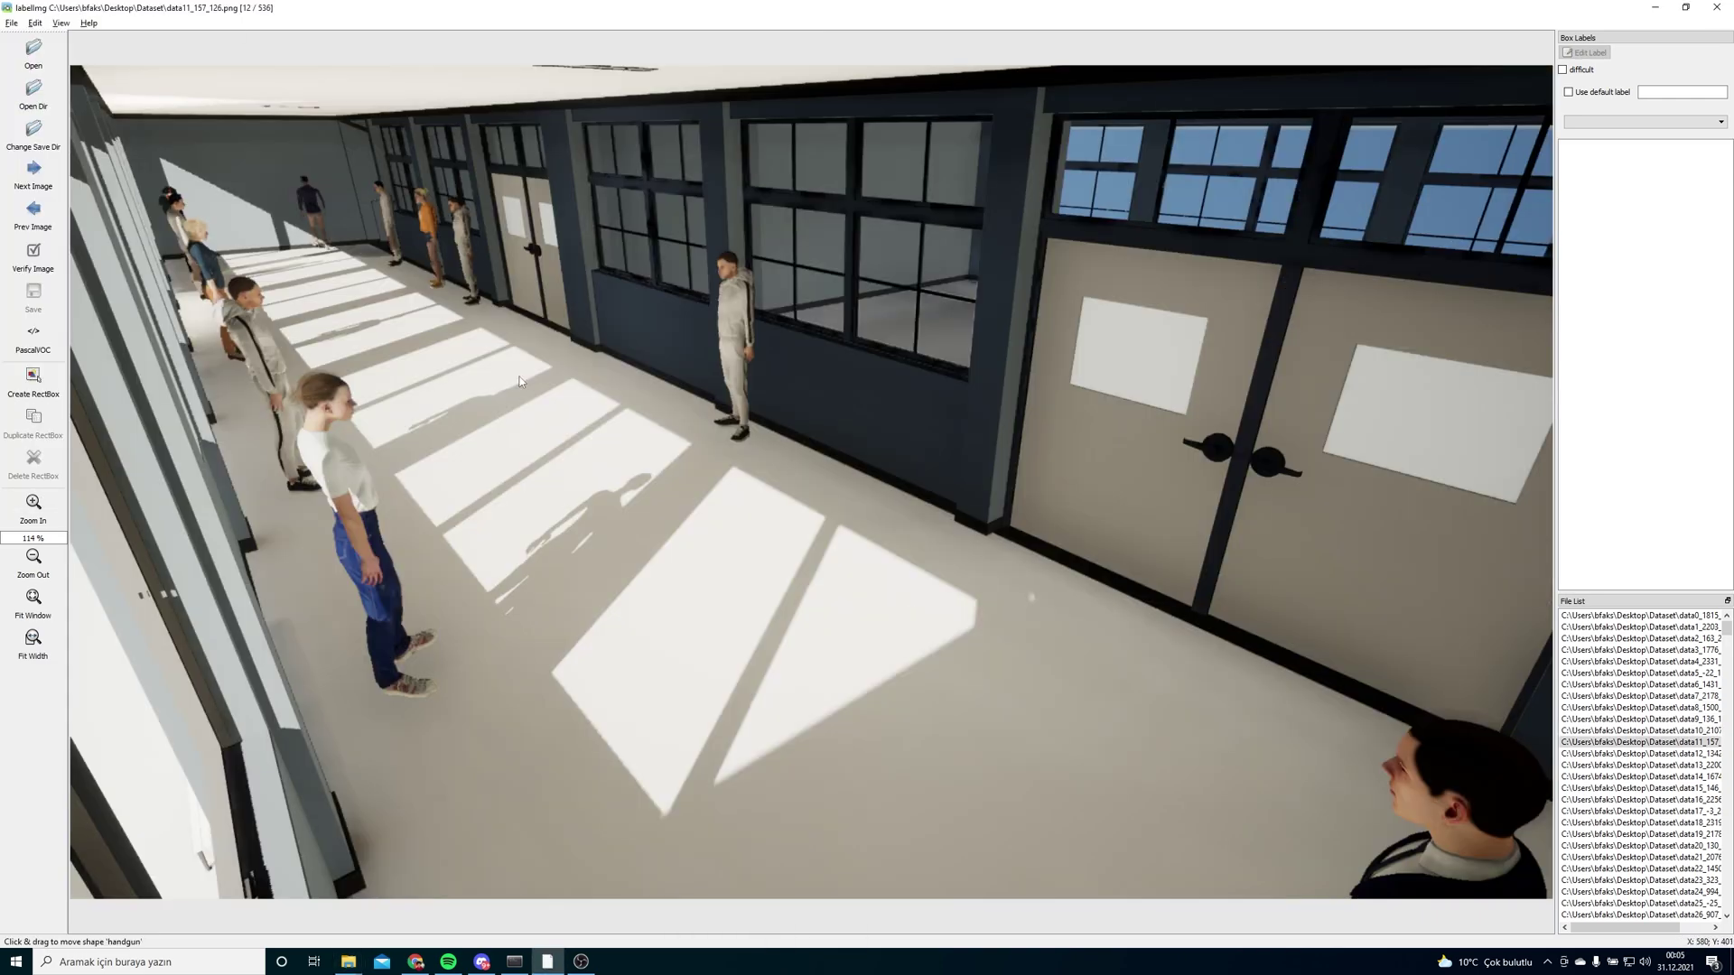
{"action": "key", "text": "d"}
{"action": "key", "text": "d"}
{"action": "key", "text": "d"}
{"action": "key", "text": "d"}
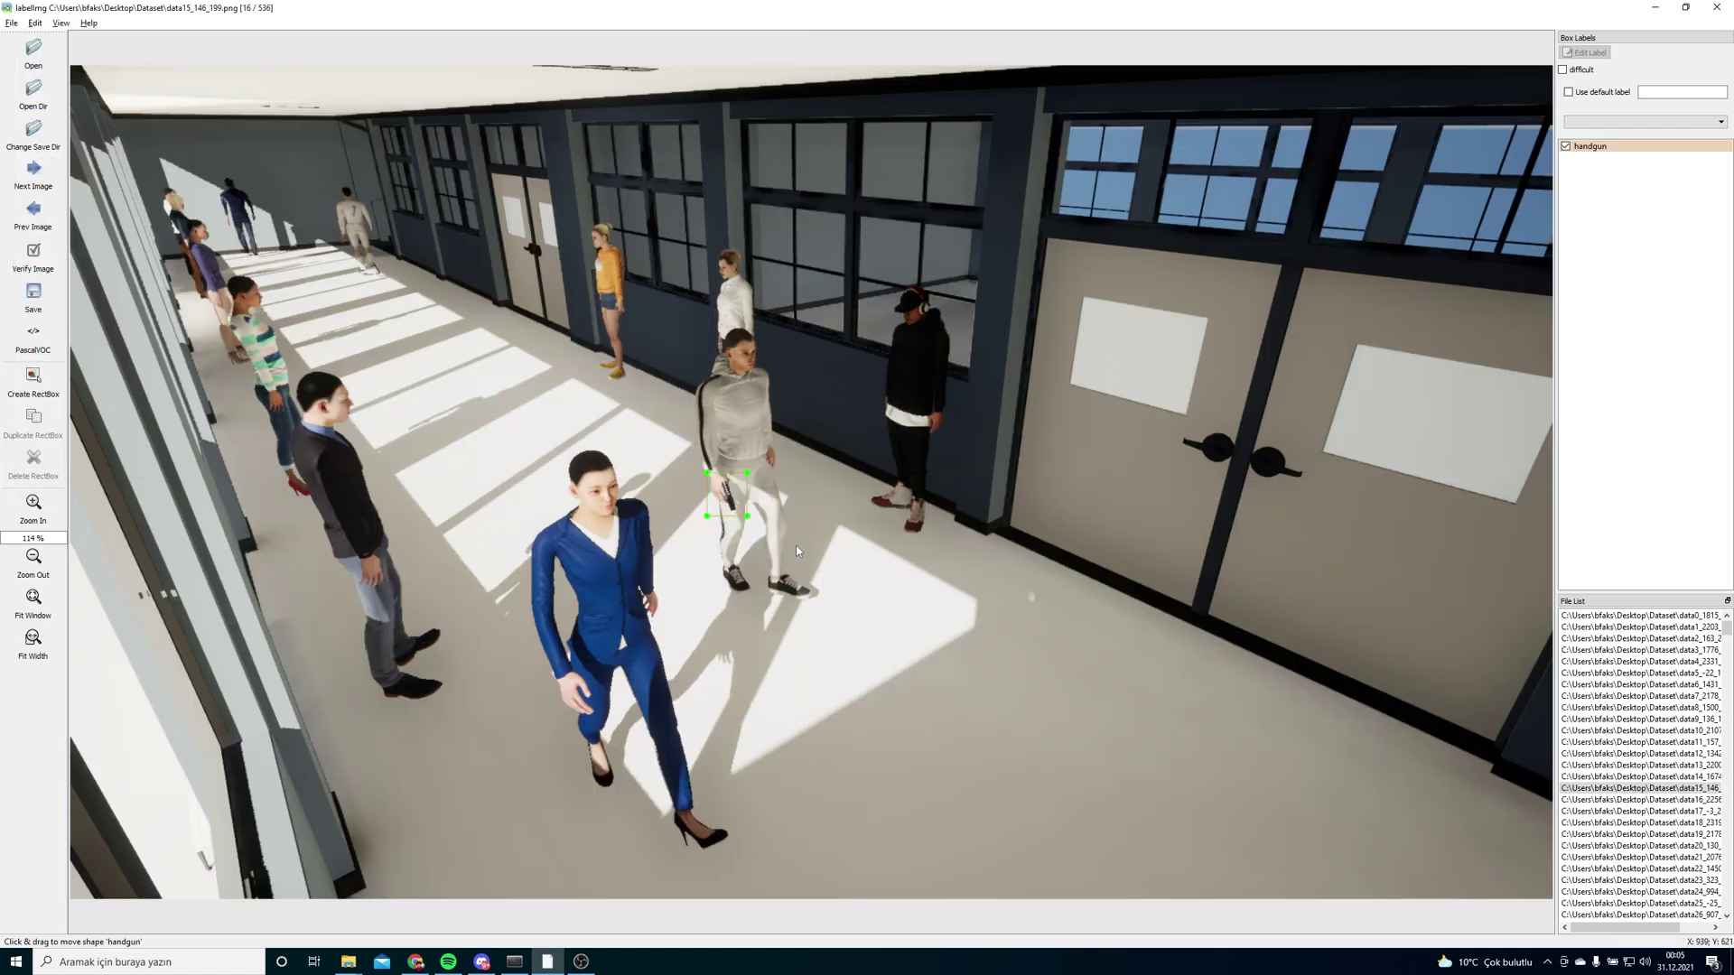
{"action": "key", "text": "d"}
{"action": "key", "text": "Return"}
- Draw and save handgun boxes around the pistols on the next two images
{"action": "key", "text": "Return"}
{"action": "key", "text": "d"}
{"action": "key", "text": "w"}
{"action": "left_click_drag", "start_coordinate": [697, 473], "coordinate": [724, 511]}
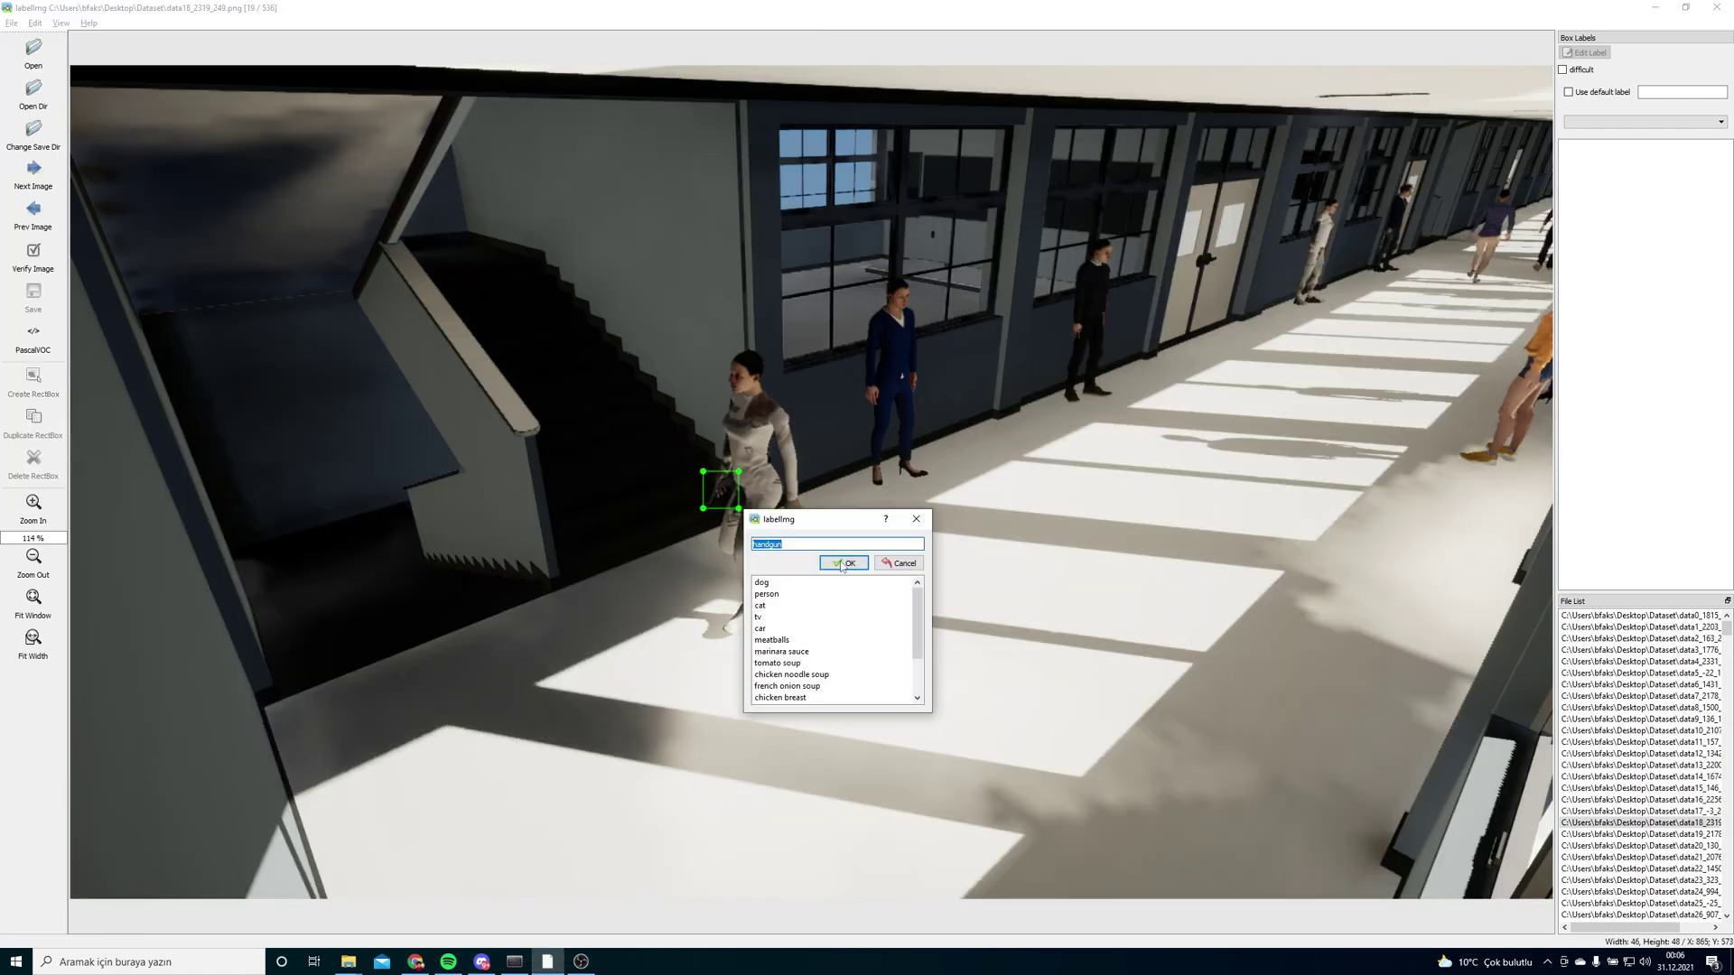
{"action": "key", "text": "Return"}
{"action": "key", "text": "d"}
{"action": "key", "text": "d"}
{"action": "key", "text": "w"}
{"action": "left_click_drag", "start_coordinate": [1104, 782], "coordinate": [1172, 846]}
{"action": "key", "text": "d"}
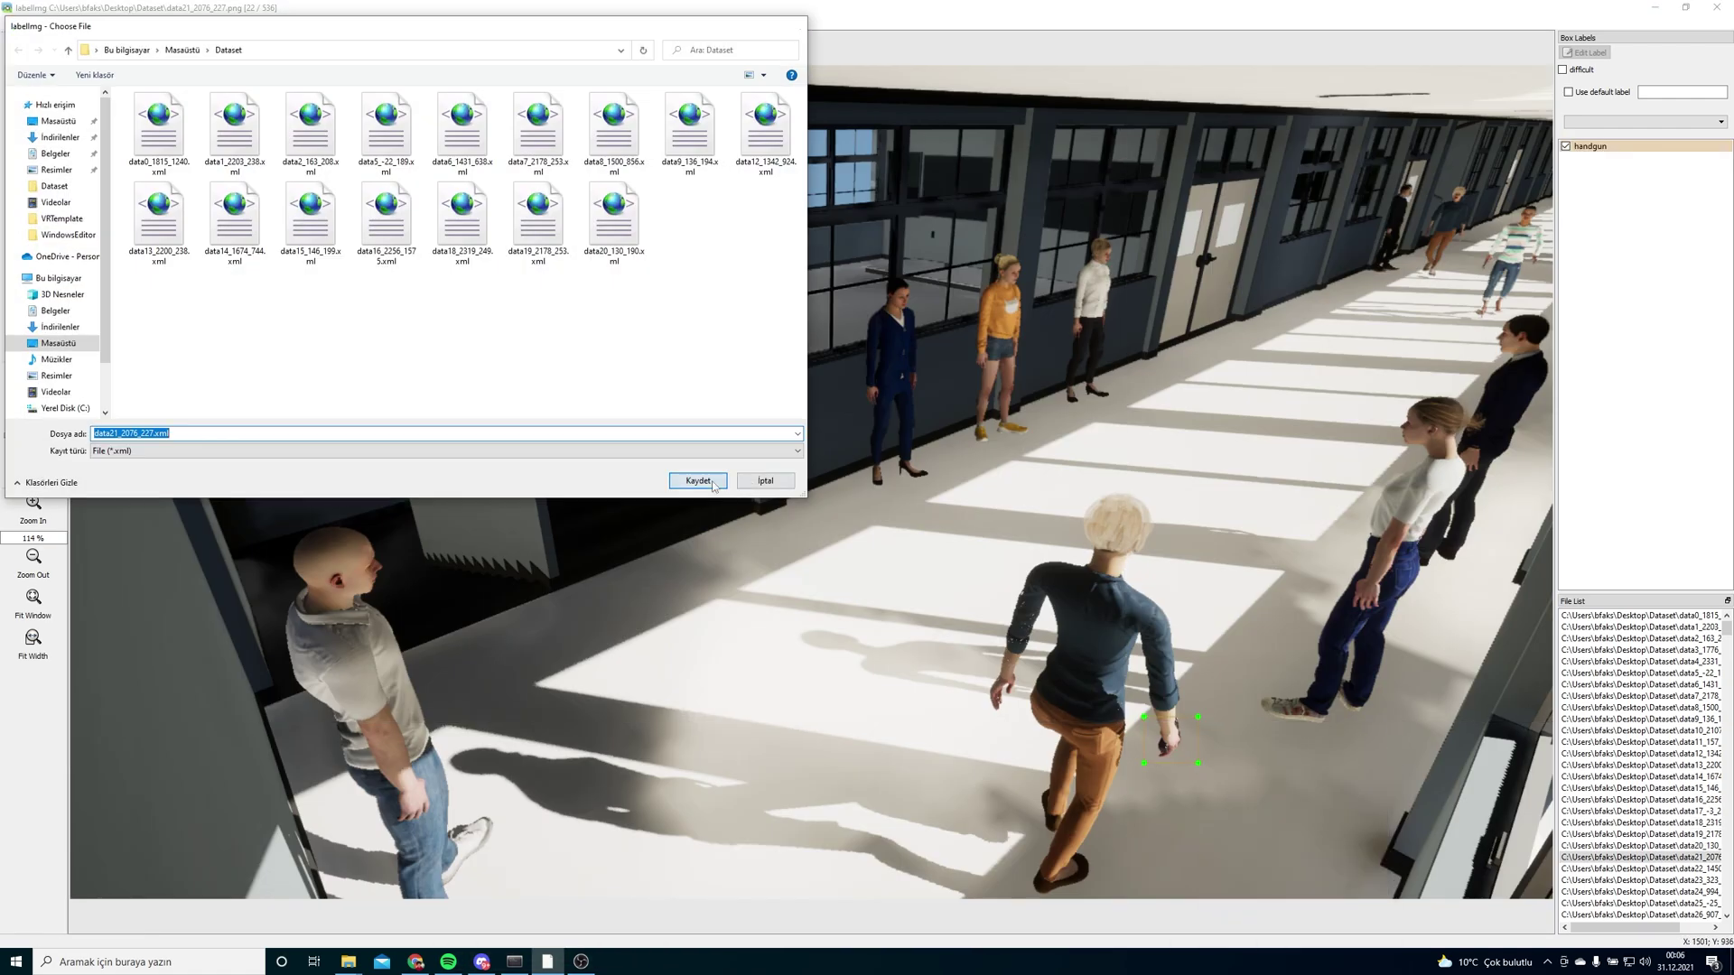
{"action": "key", "text": "Return"}
{"action": "key", "text": "d"}
{"action": "key", "text": "d"}
{"action": "key", "text": "d"}
- Save the remaining annotations and advance the Dataset to image 42 of 536
{"action": "key", "text": "d"}
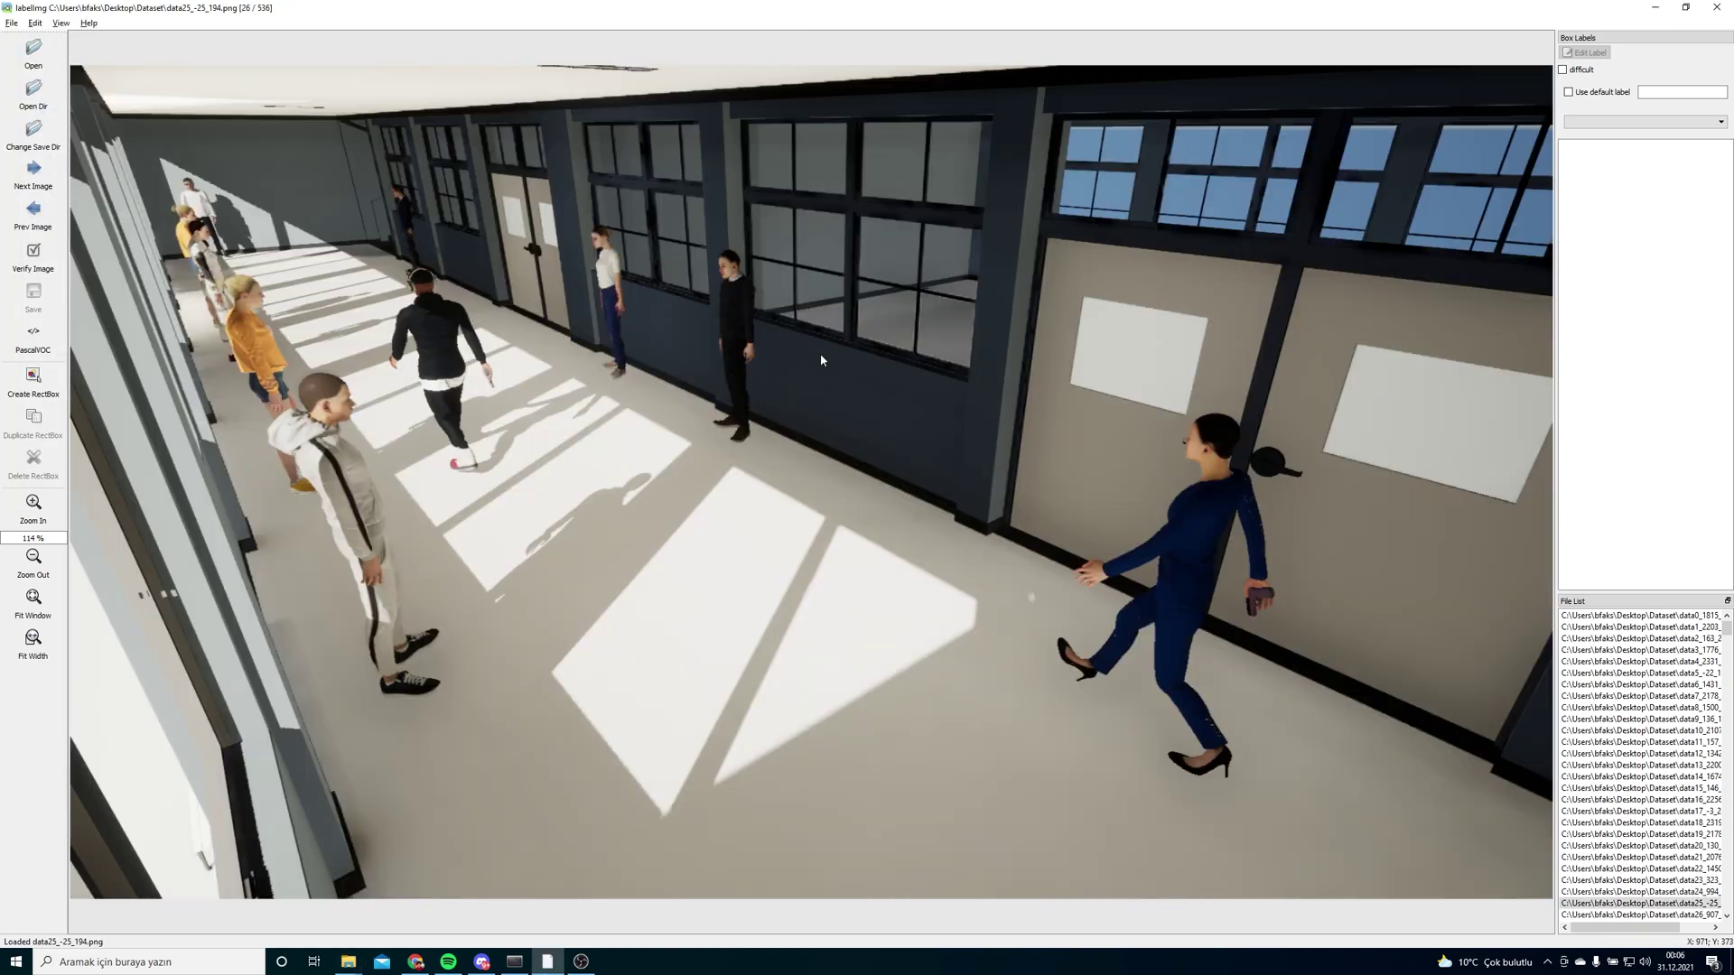
{"action": "key", "text": "d"}
{"action": "key", "text": "d"}
{"action": "key", "text": "Return"}
{"action": "key", "text": "d"}
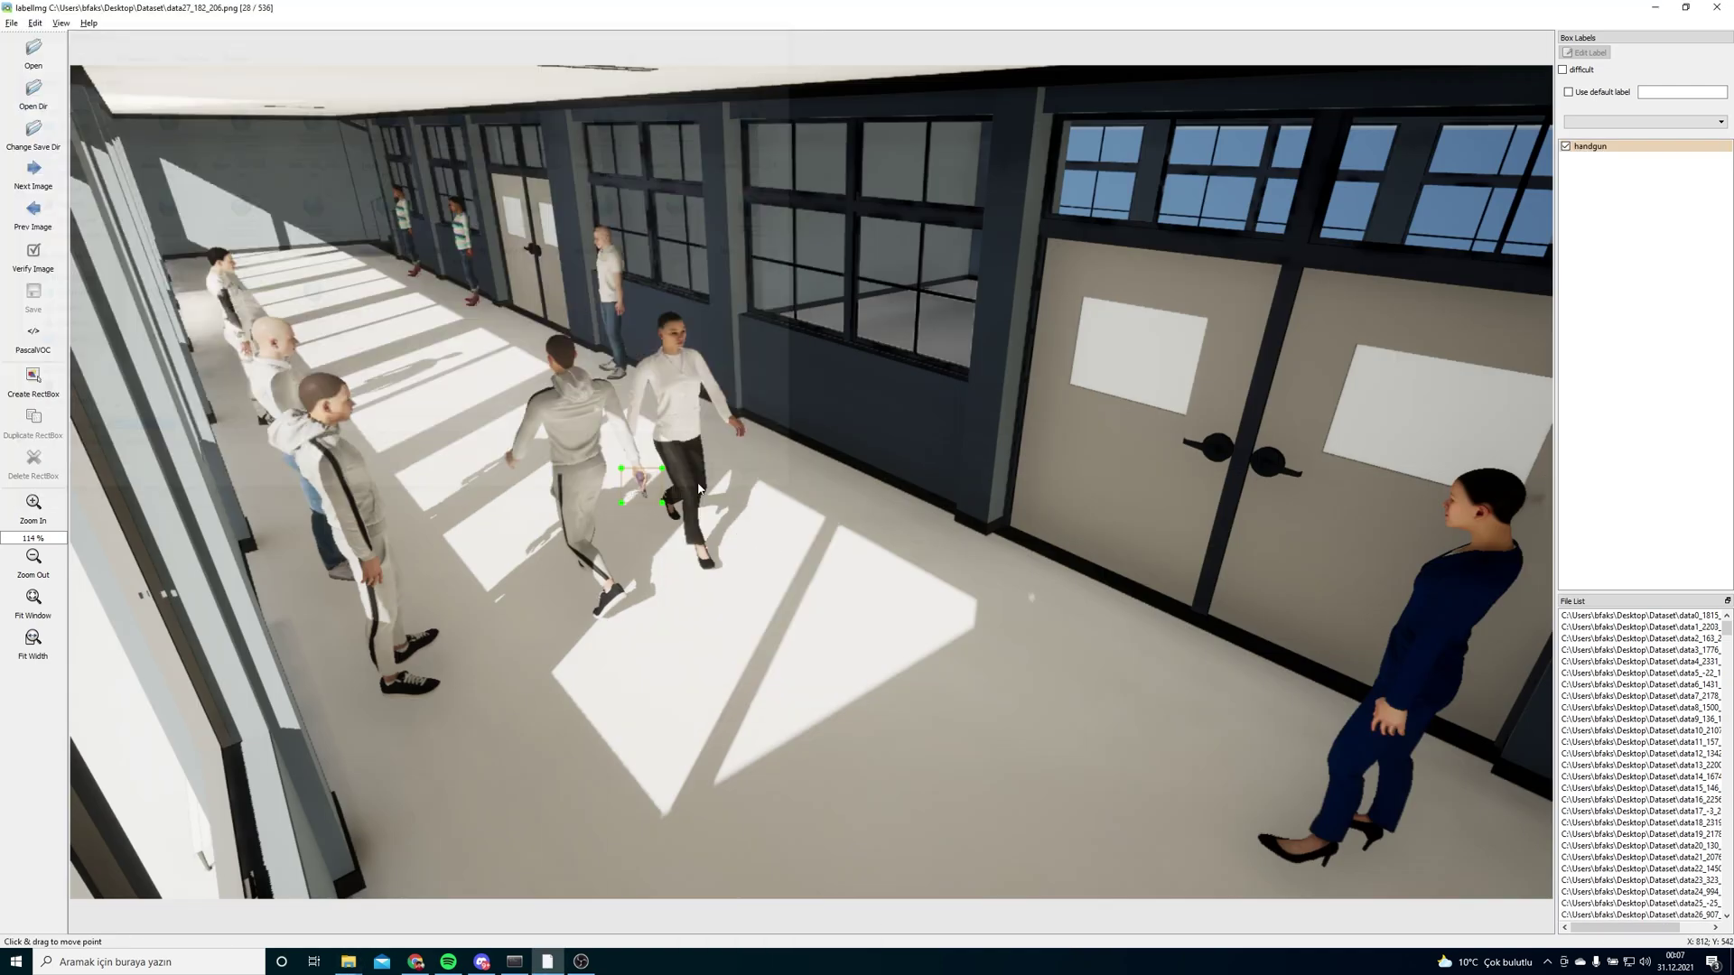
{"action": "key", "text": "d"}
{"action": "left_click", "coordinate": [707, 483]}
{"action": "key", "text": "d"}
{"action": "key", "text": "d"}
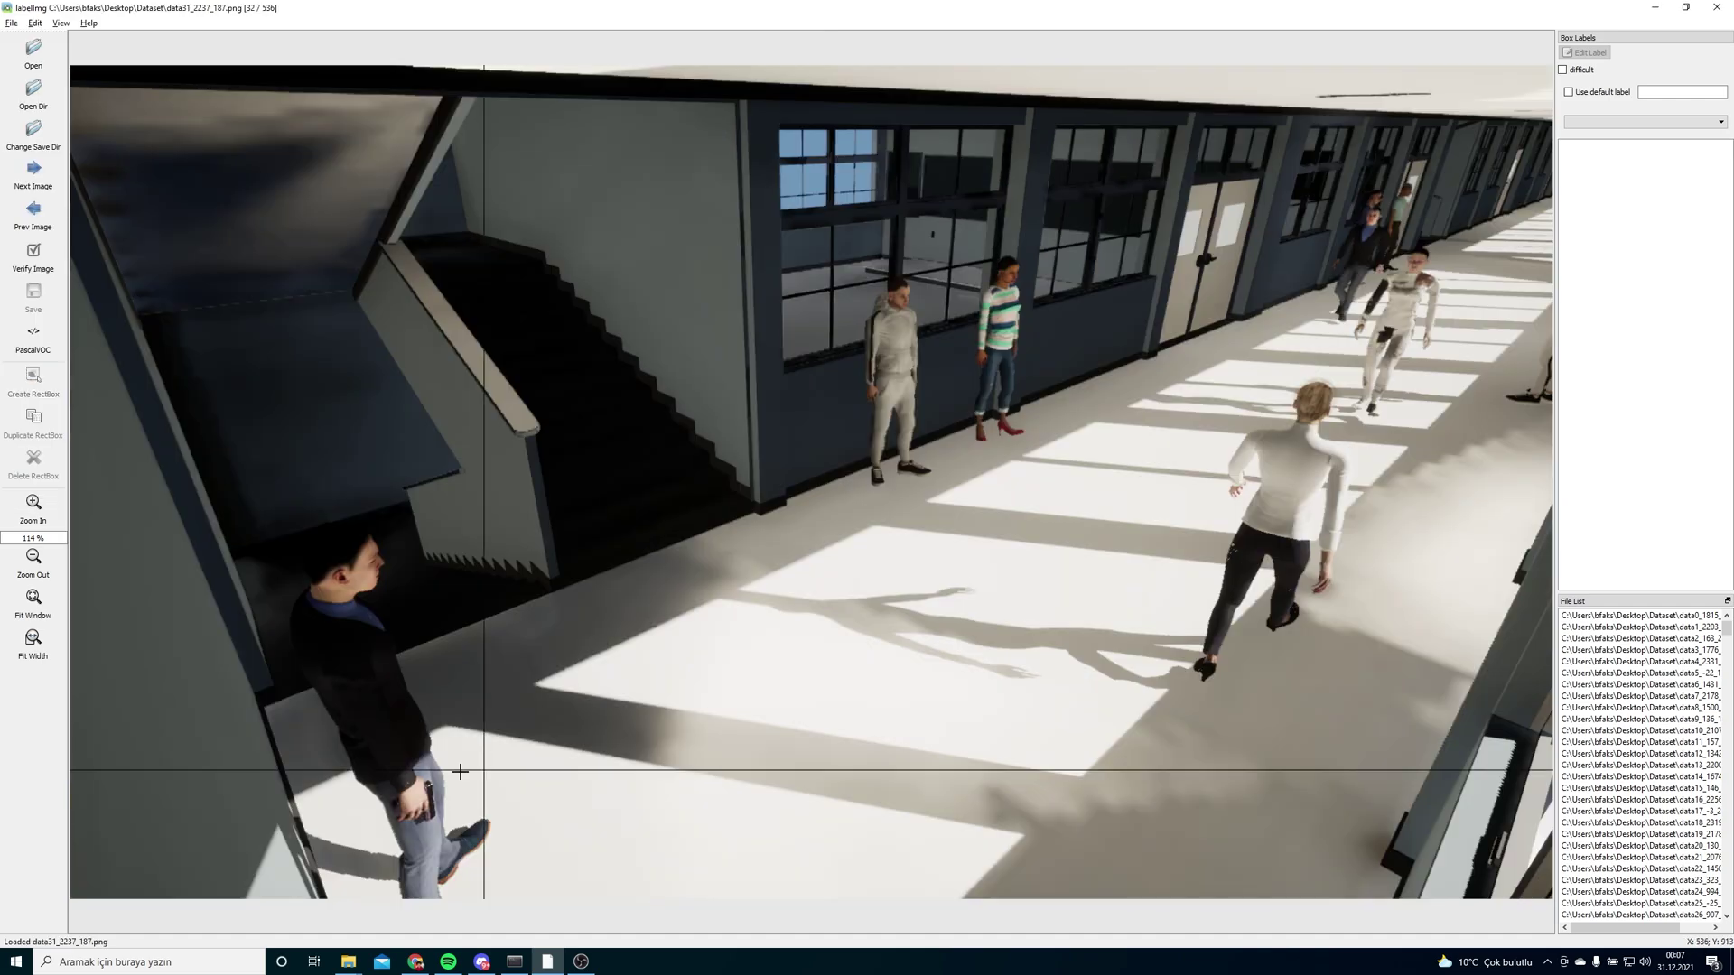
{"action": "key", "text": "d"}
{"action": "key", "text": "d"}
{"action": "key", "text": "d"}
{"action": "key", "text": "d"}
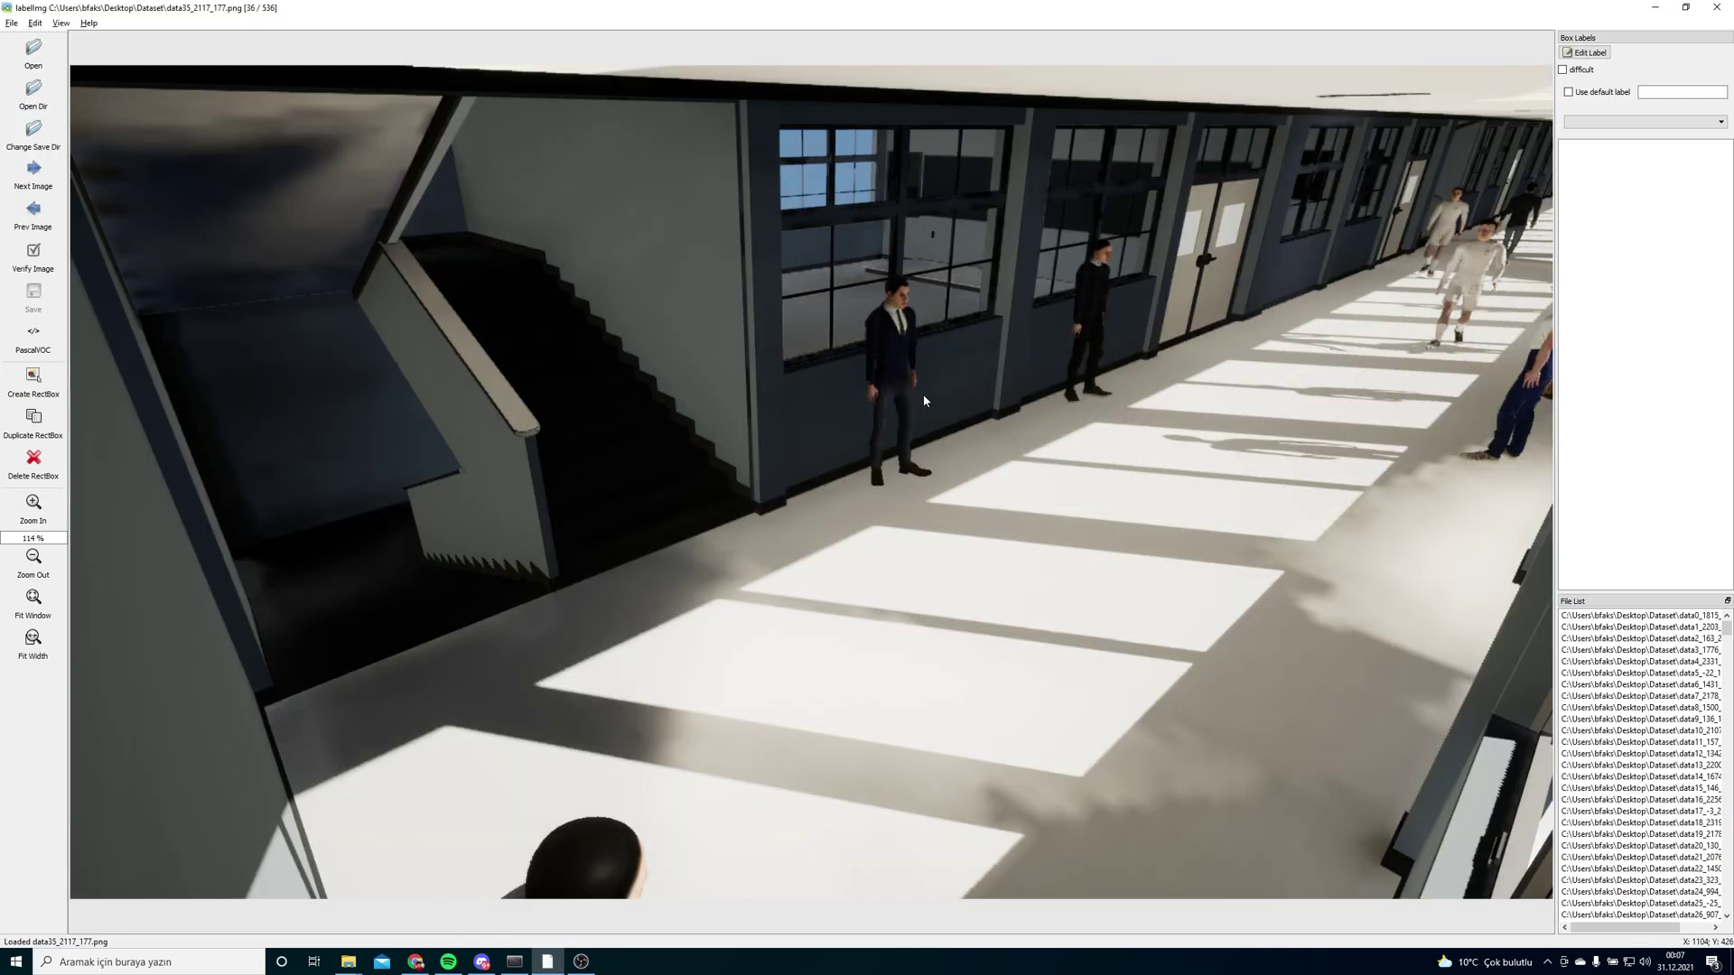
{"action": "key", "text": "d"}
{"action": "key", "text": "d"}
{"action": "key", "text": "d"}
{"action": "key", "text": "w"}
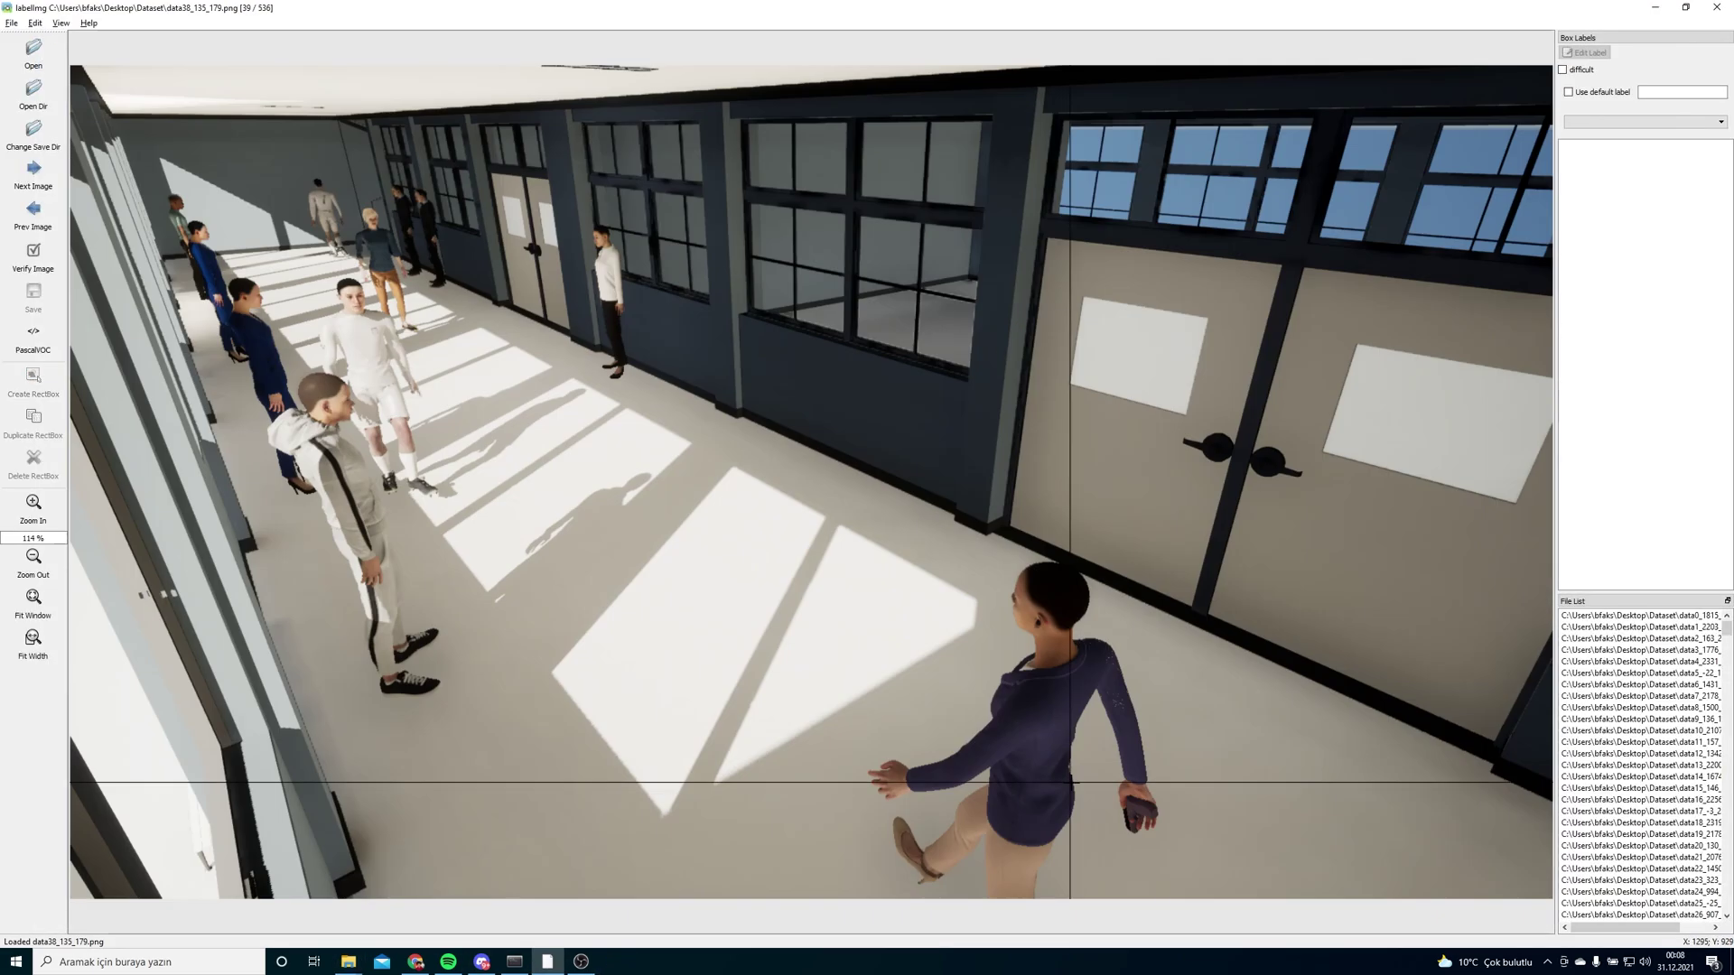
{"action": "key", "text": "d"}
{"action": "key", "text": "d"}
{"action": "key", "text": "d"}
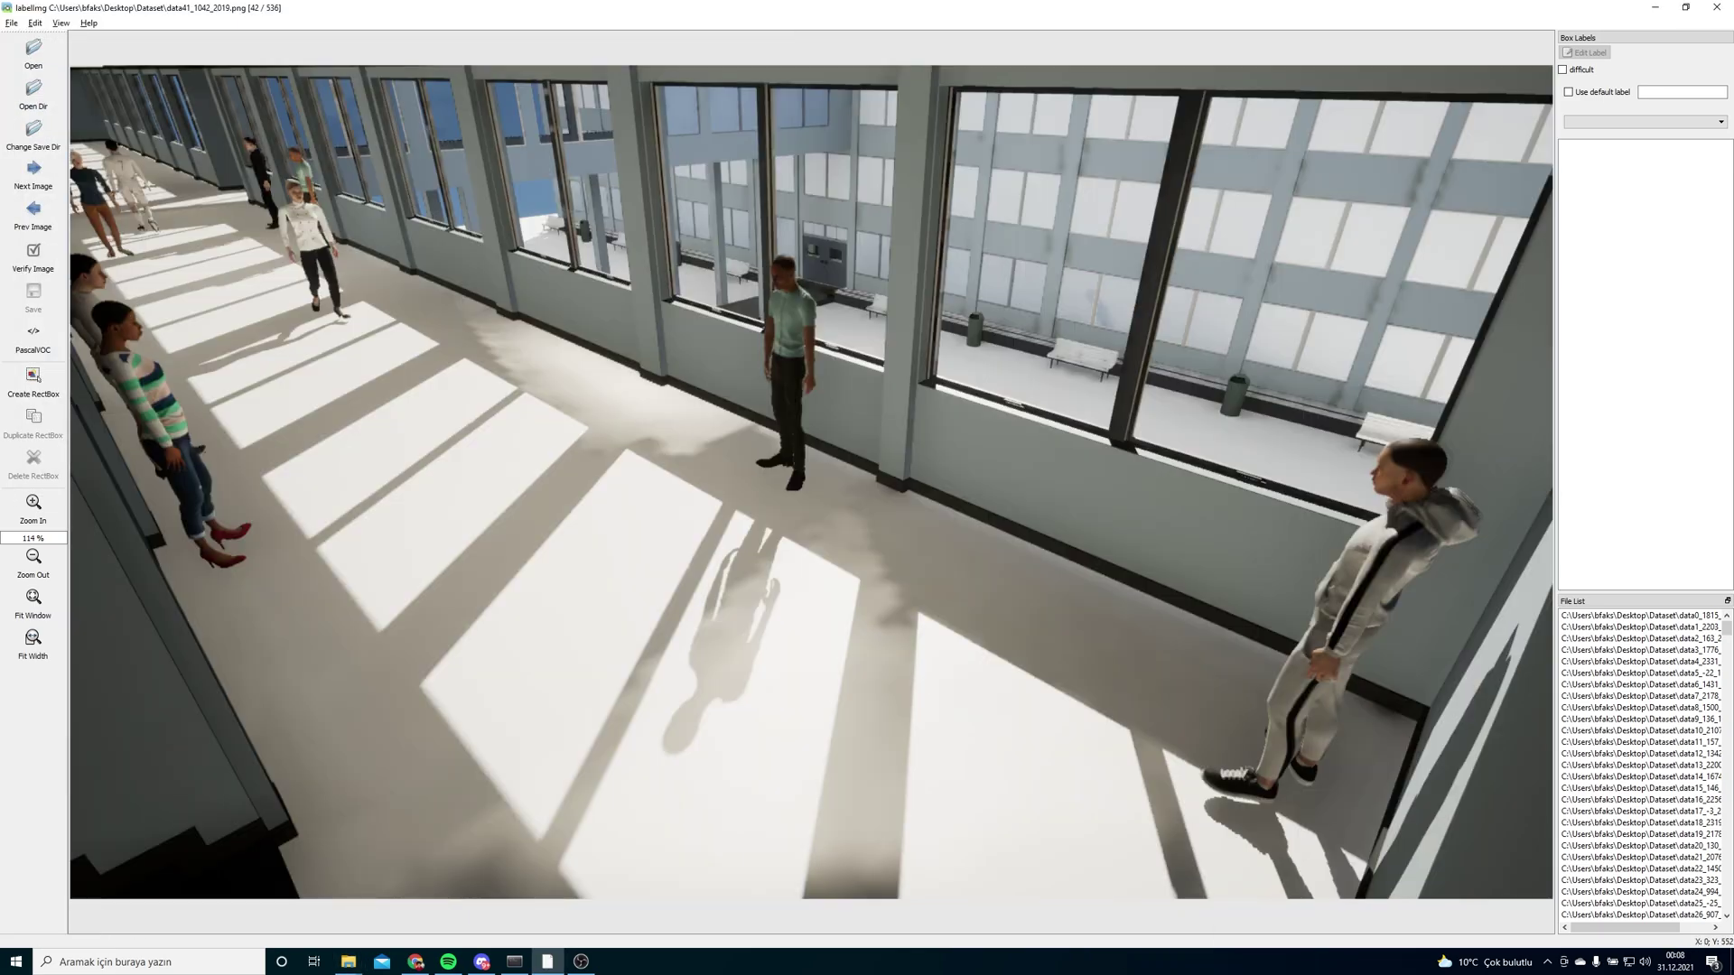
{"action": "key", "text": "d"}
{"action": "key", "text": "d"}
{"action": "key", "text": "d"}
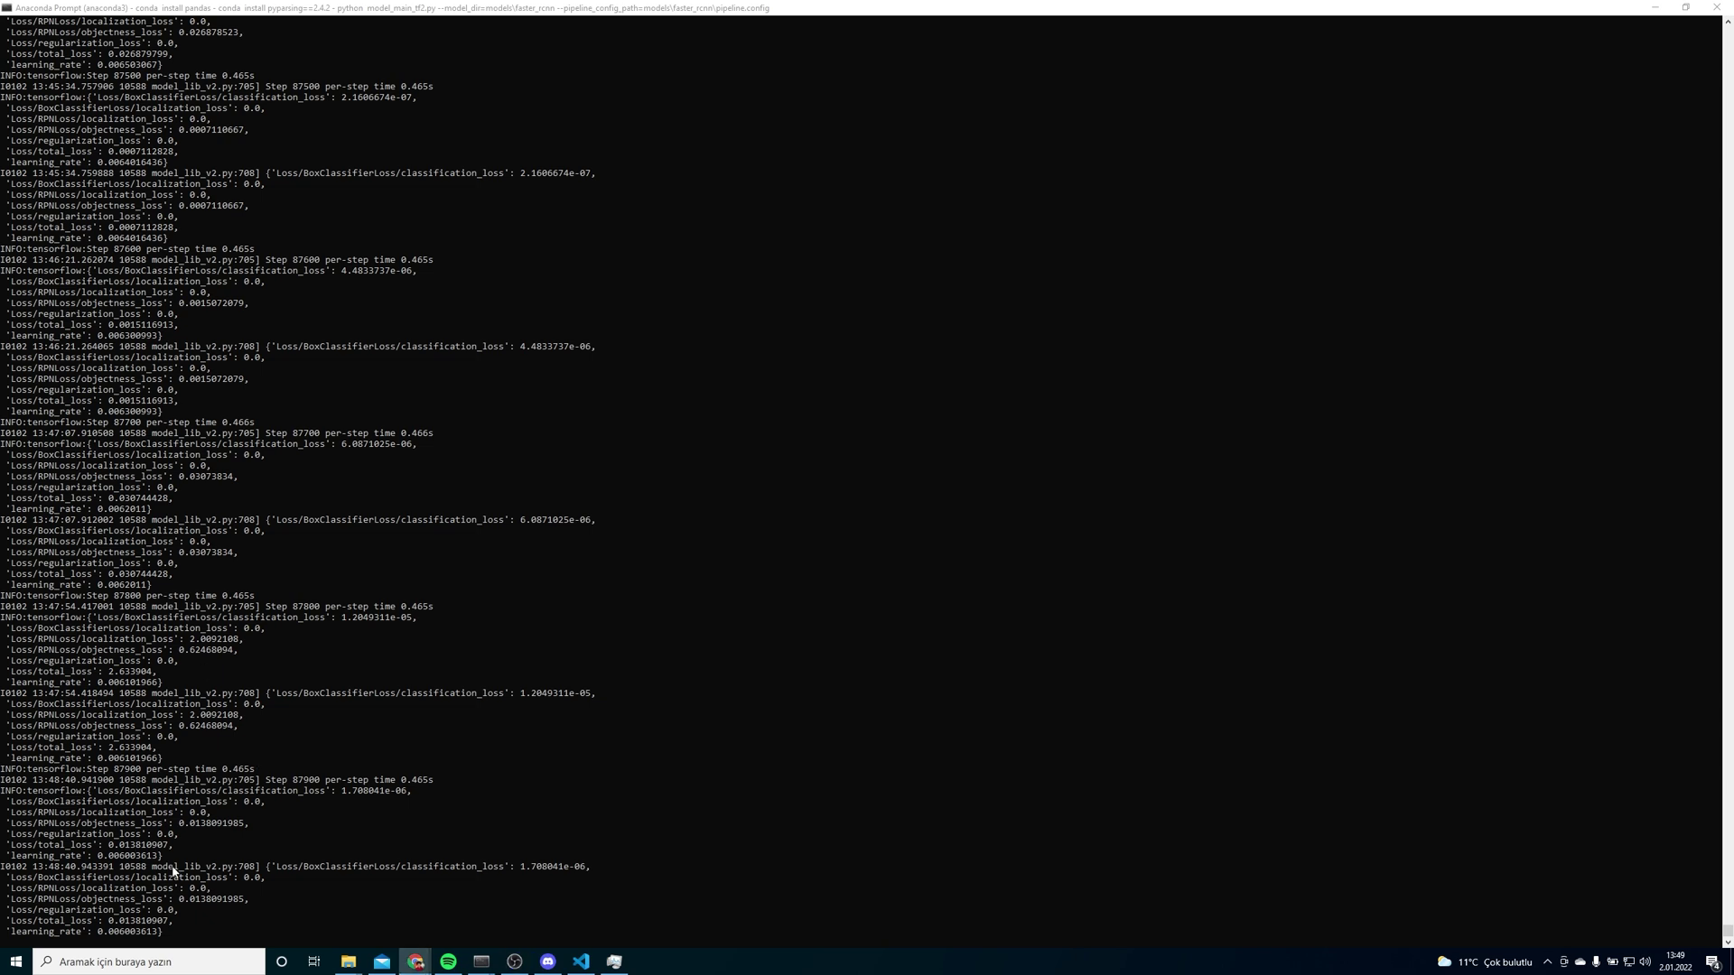
- Select the current step number 87900 in the training log
{"action": "double_click", "coordinate": [143, 775]}
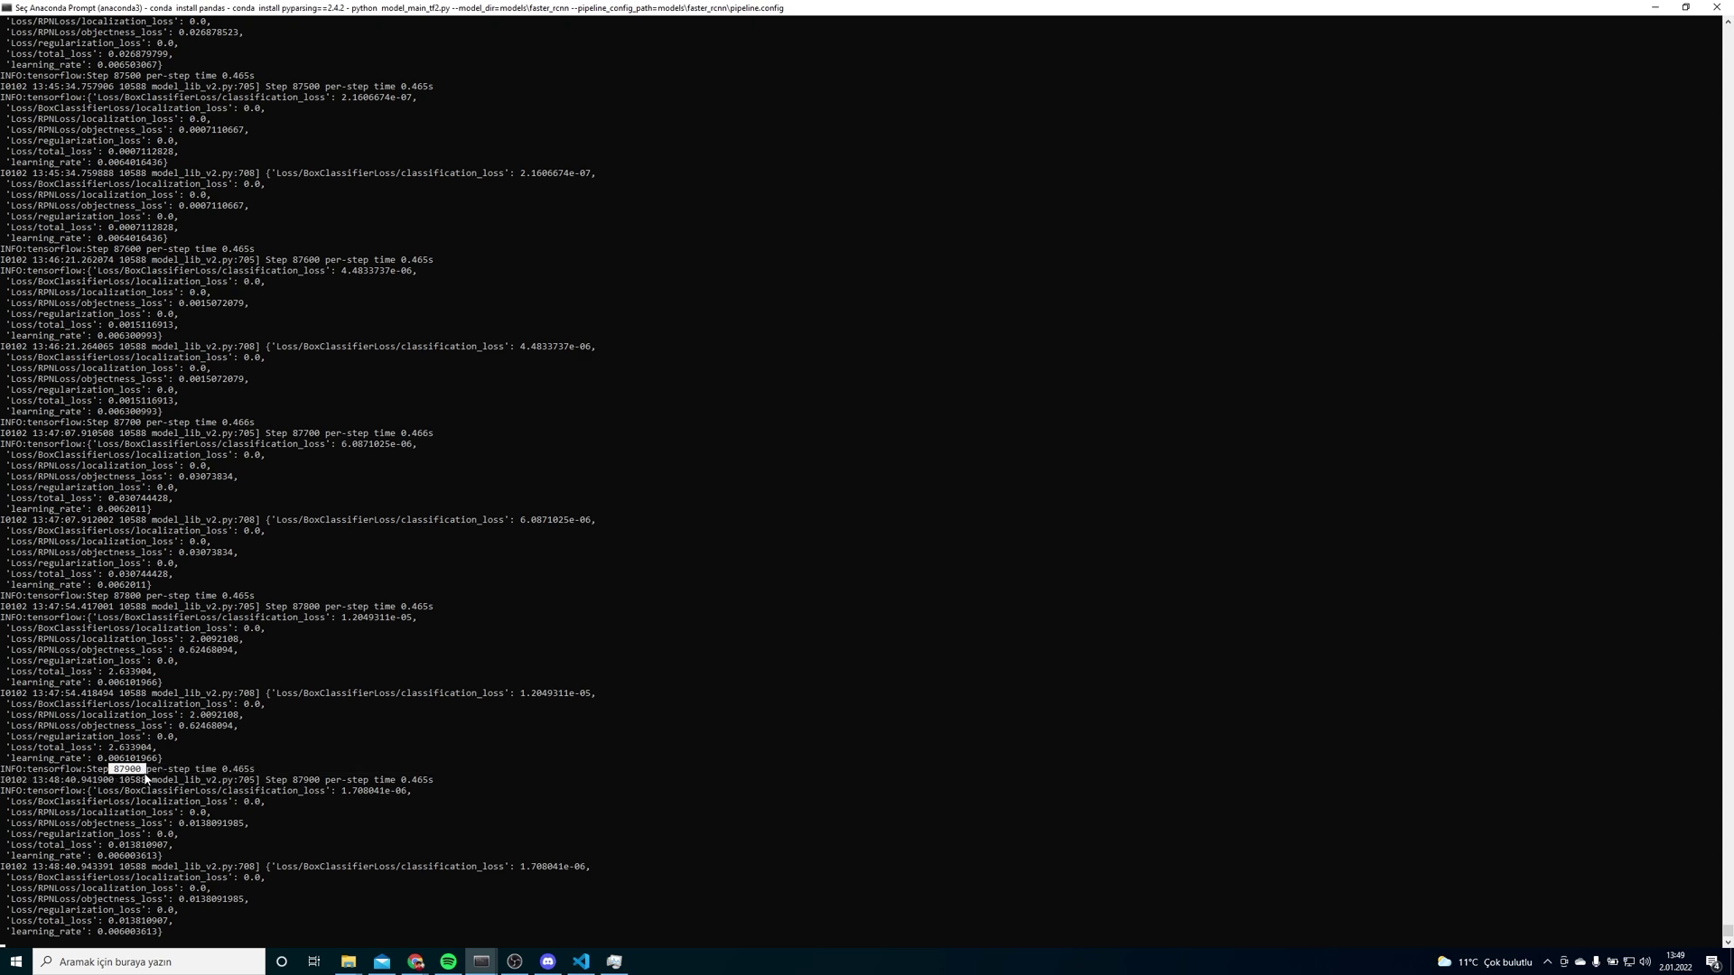
- Maximize the TensorBoard window and zoom the Loss/total_loss chart into steps 86k–89.5k
{"action": "left_click", "coordinate": [416, 961]}
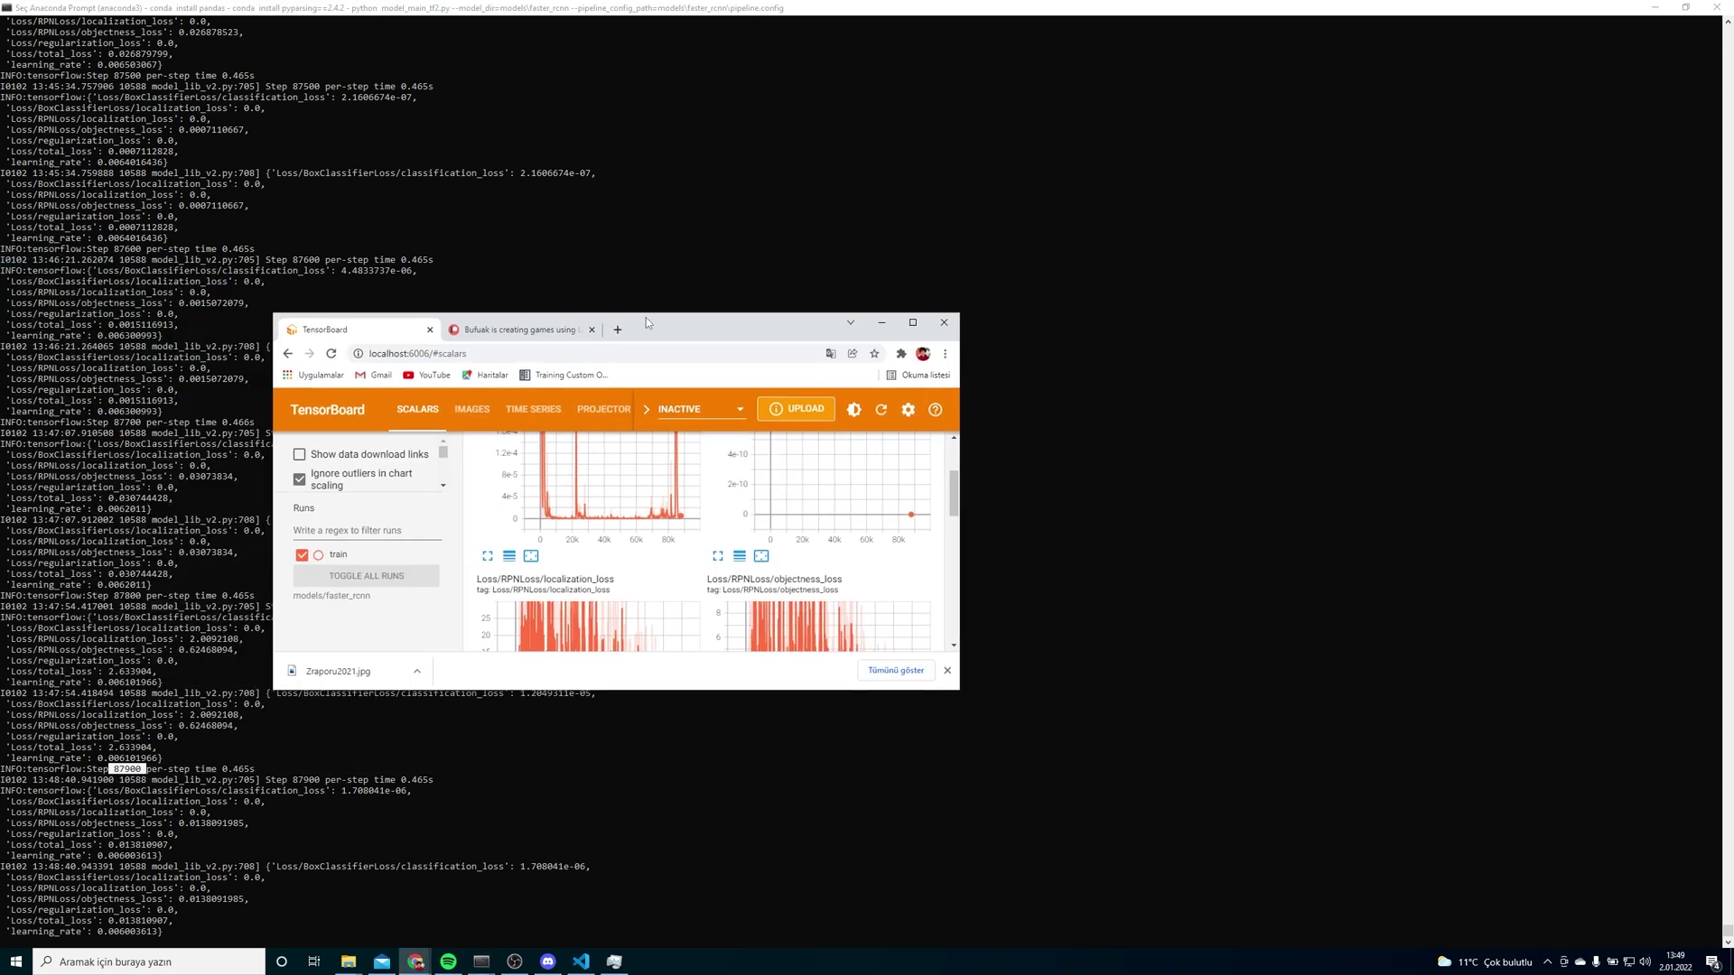
{"action": "left_click_drag", "start_coordinate": [646, 317], "coordinate": [276, 8]}
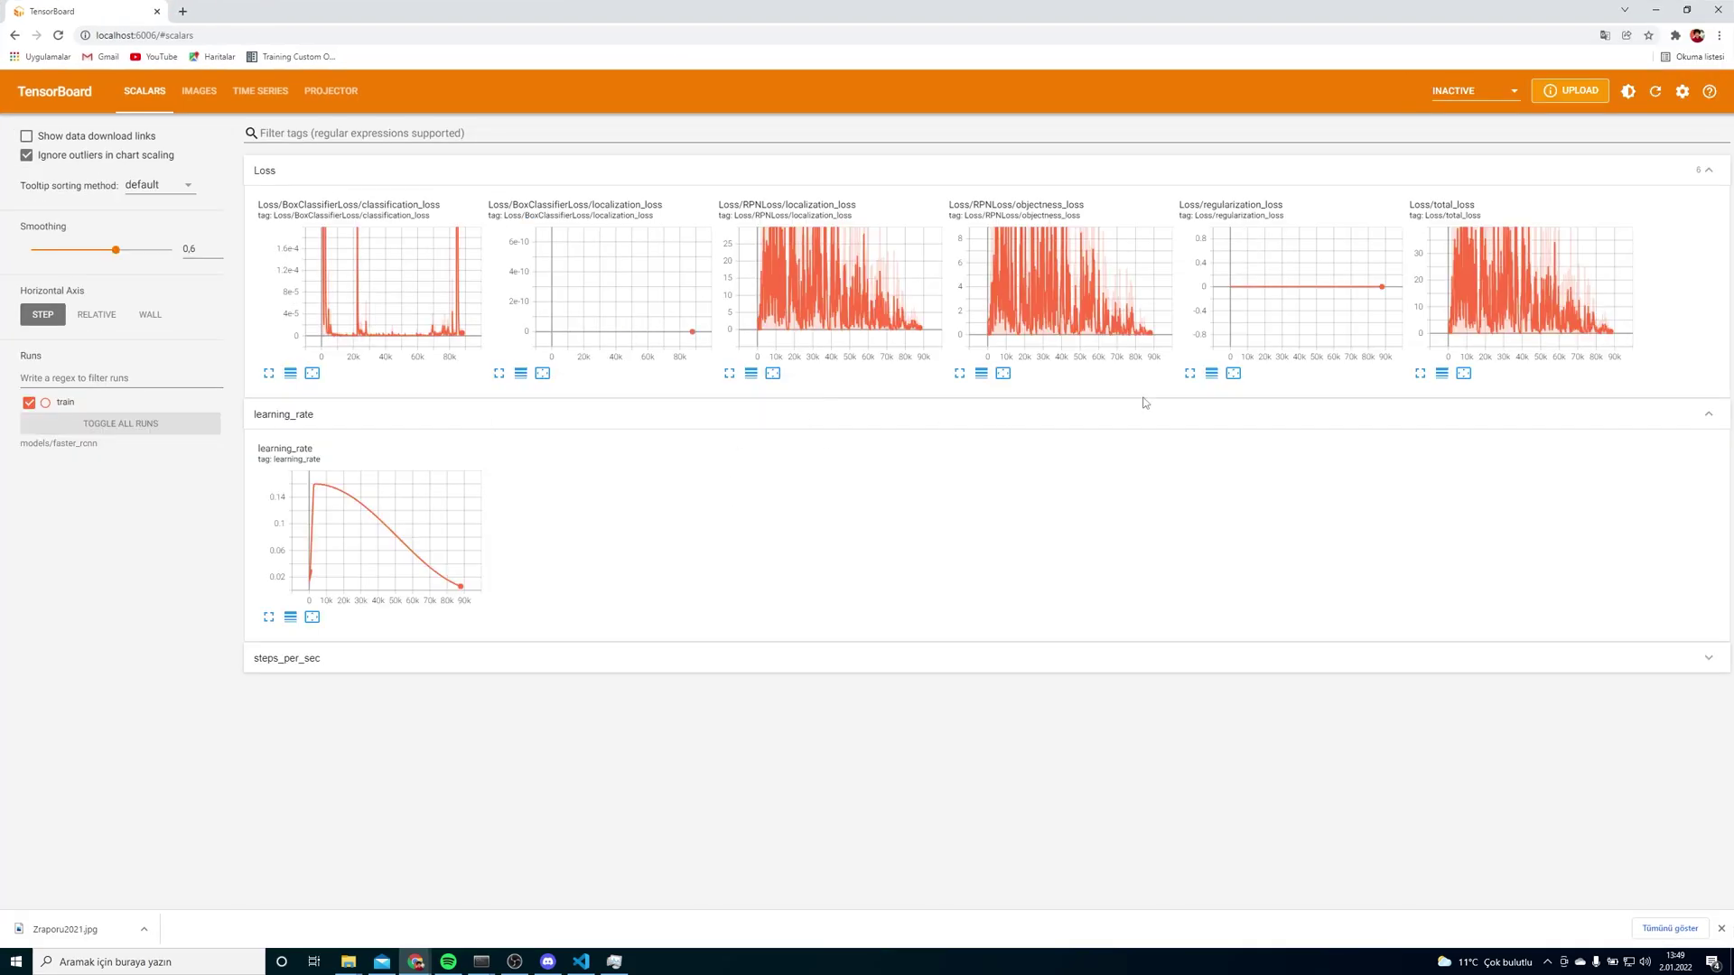
{"action": "mouse_move", "coordinate": [1483, 298]}
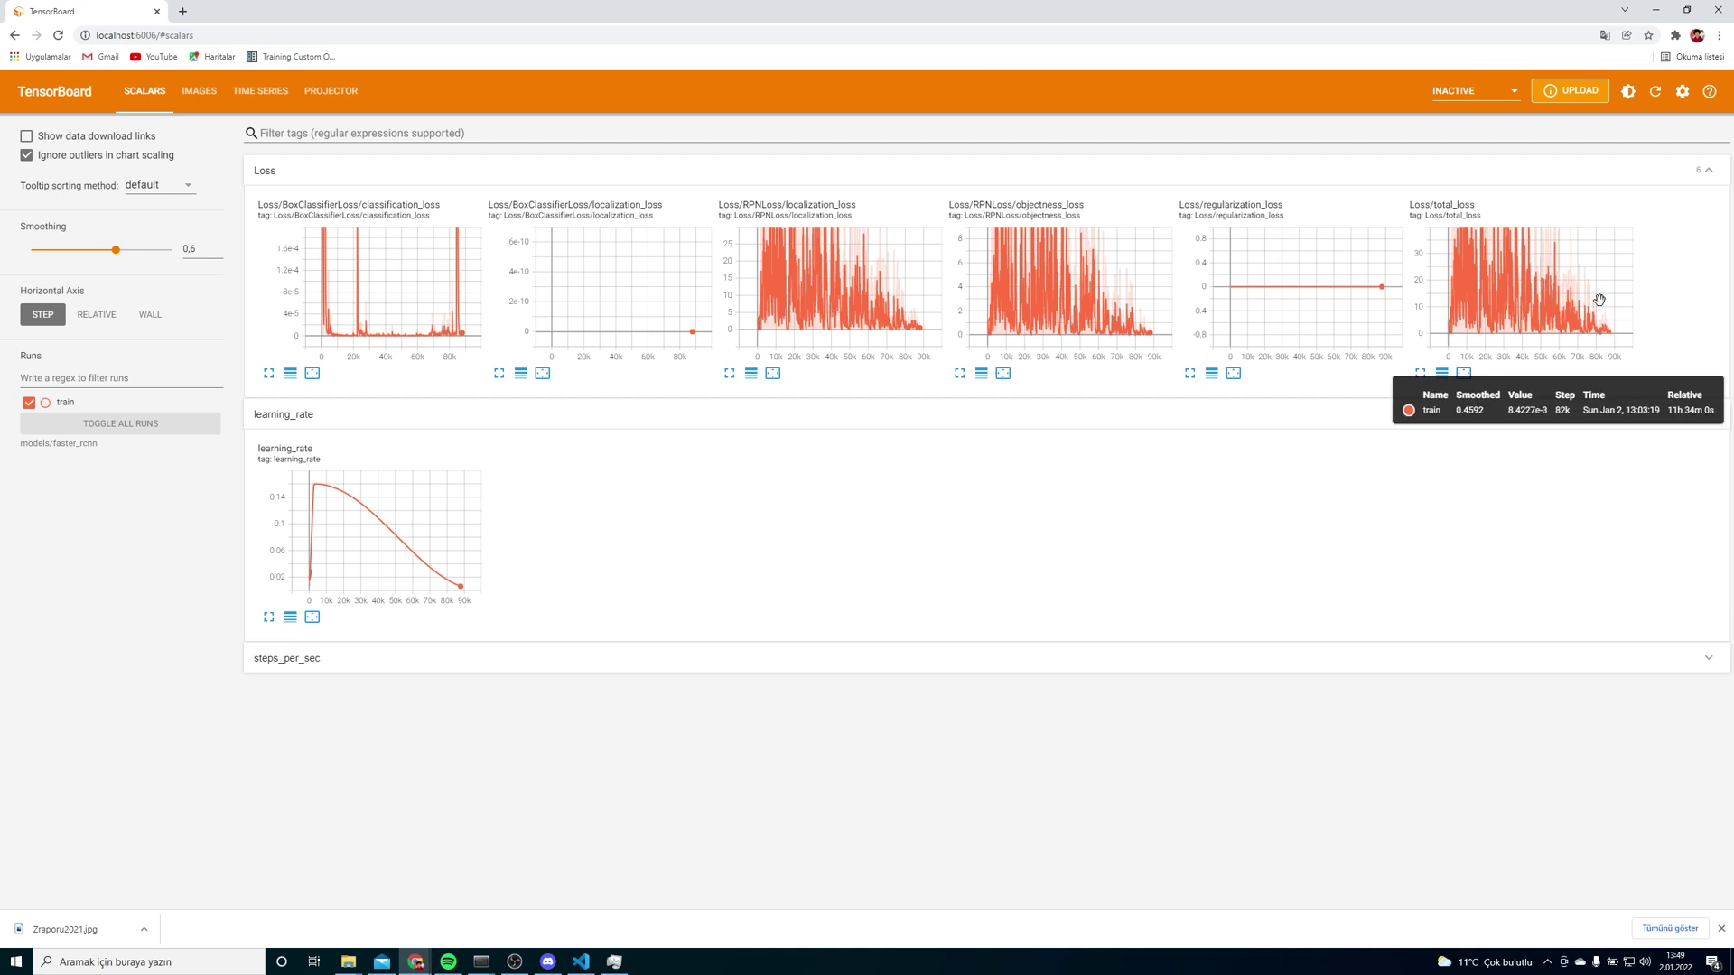
{"action": "left_click_drag", "start_coordinate": [1589, 305], "coordinate": [1626, 336]}
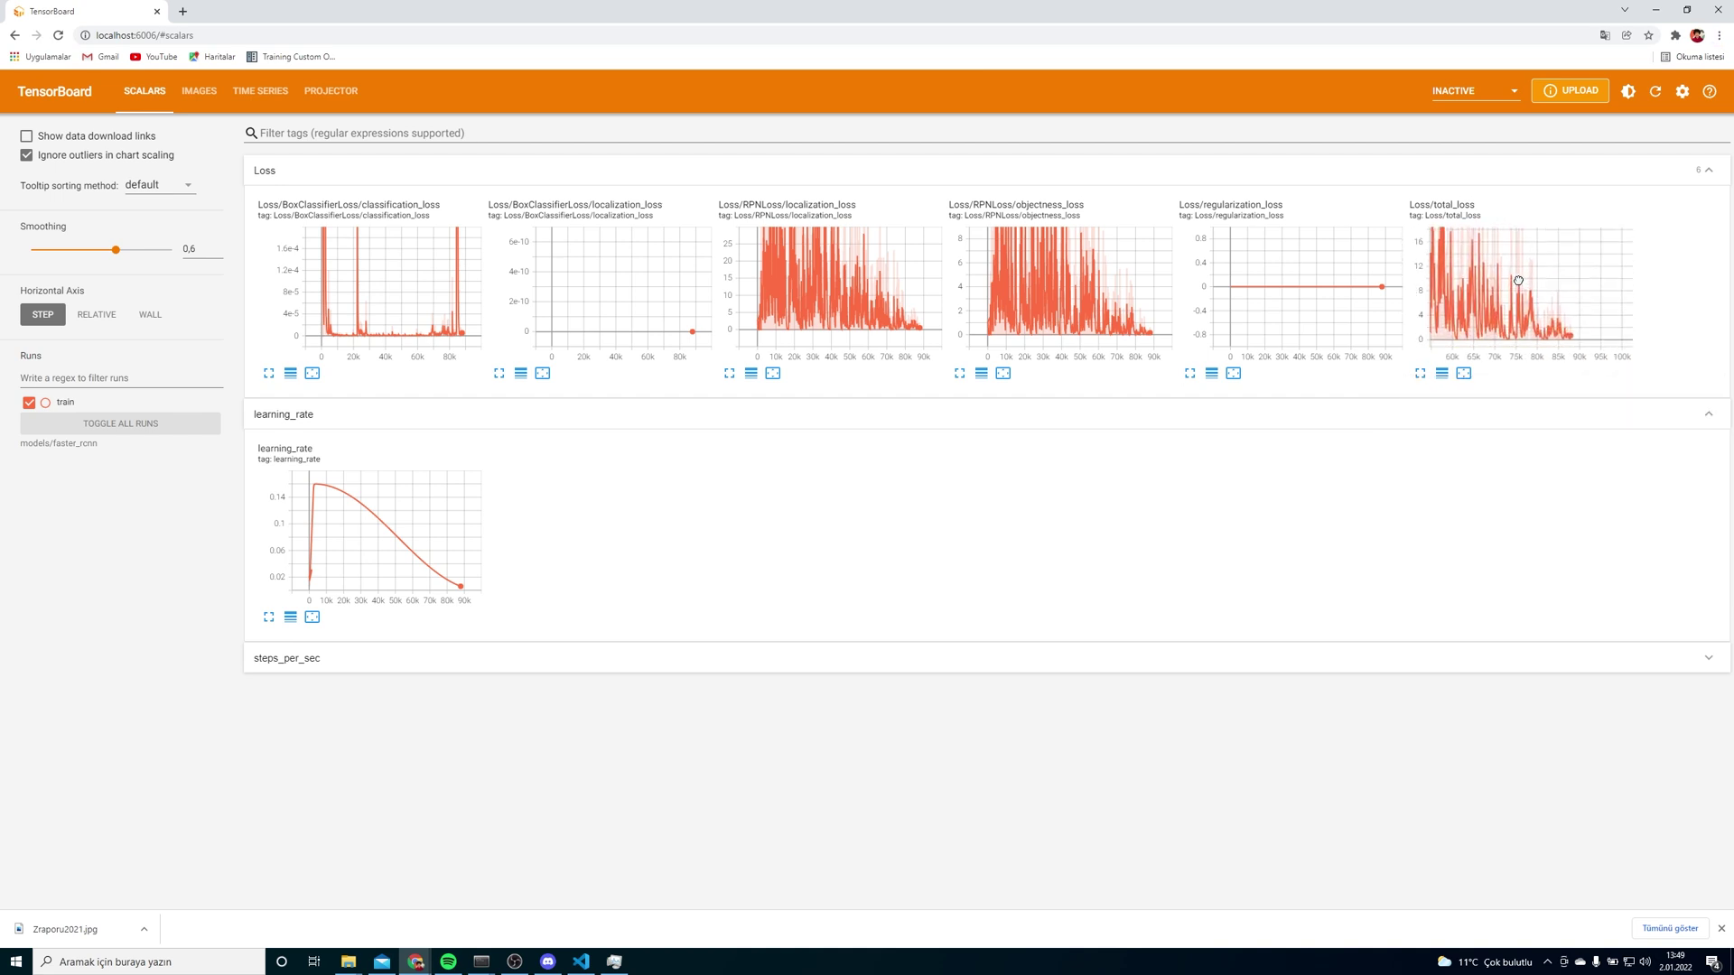
{"action": "scroll", "coordinate": [1528, 299], "scroll_direction": "down", "scroll_amount": 2}
{"action": "left_click_drag", "start_coordinate": [1526, 303], "coordinate": [1547, 316]}
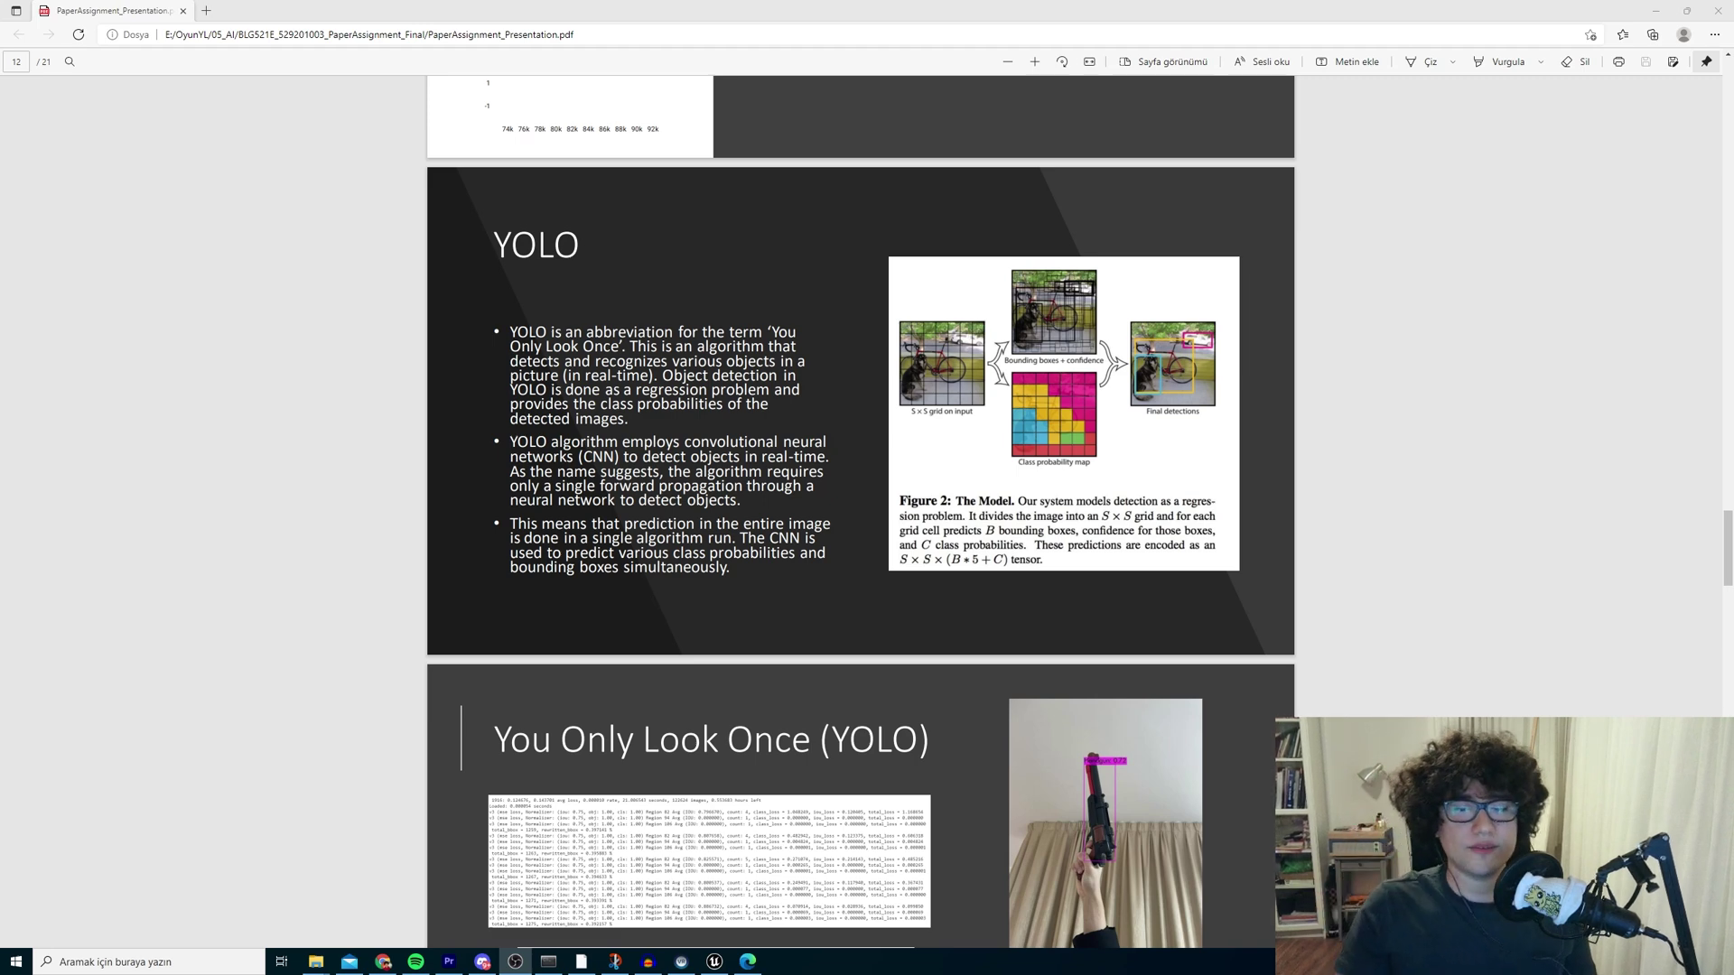
- Scroll the PDF from the YOLO slide to the handgun-training results and False Positive slides
{"action": "scroll", "coordinate": [1039, 594], "scroll_direction": "down", "scroll_amount": 5}
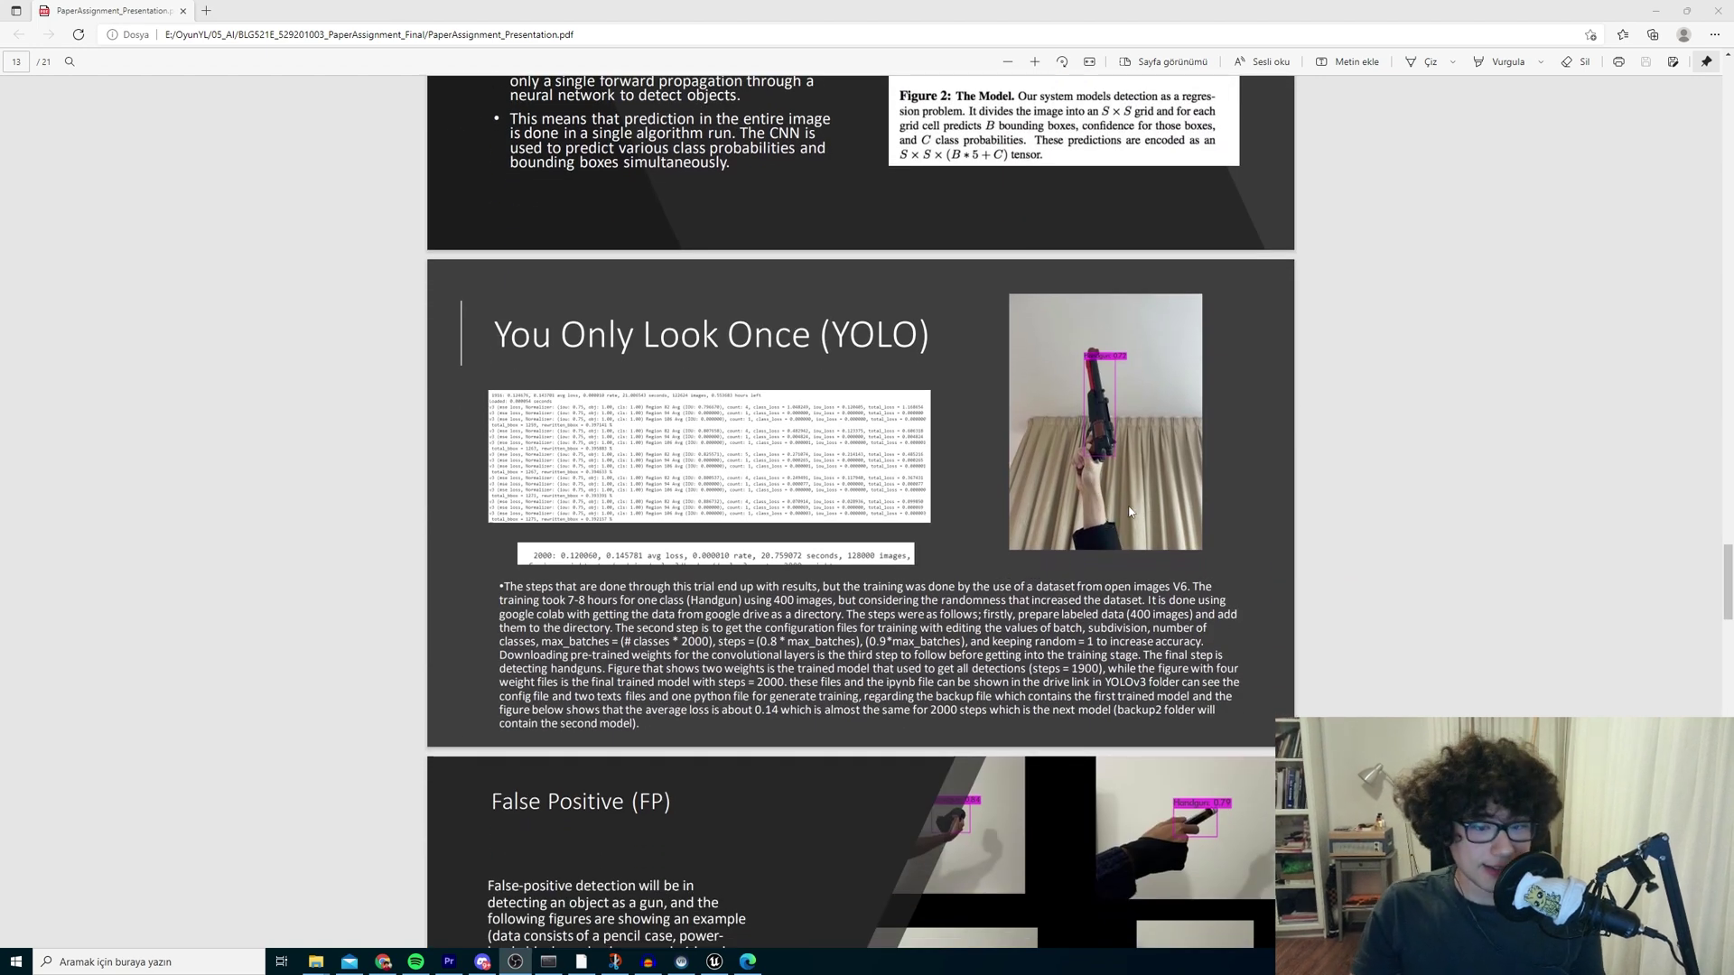
{"action": "scroll", "coordinate": [919, 479], "scroll_direction": "down", "scroll_amount": 3}
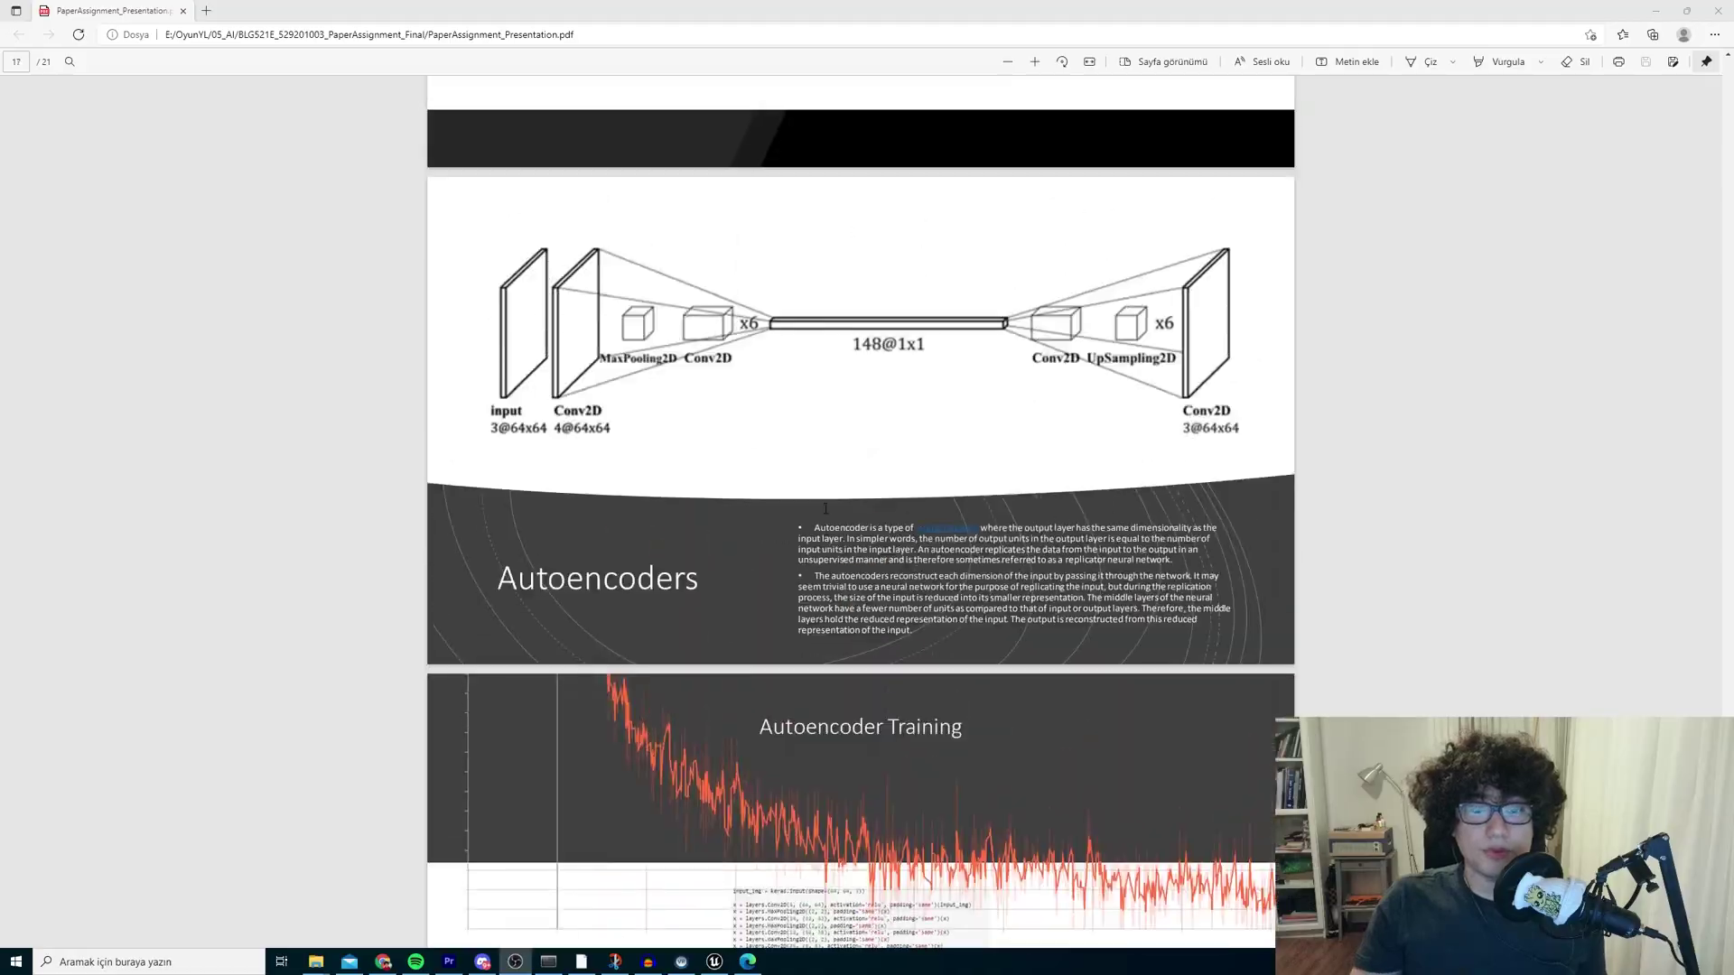
- Scroll to page 18 with the Autoencoder Training and Saved Autoencoder model + SVM slides
{"action": "scroll", "coordinate": [826, 508], "scroll_direction": "up", "scroll_amount": 1}
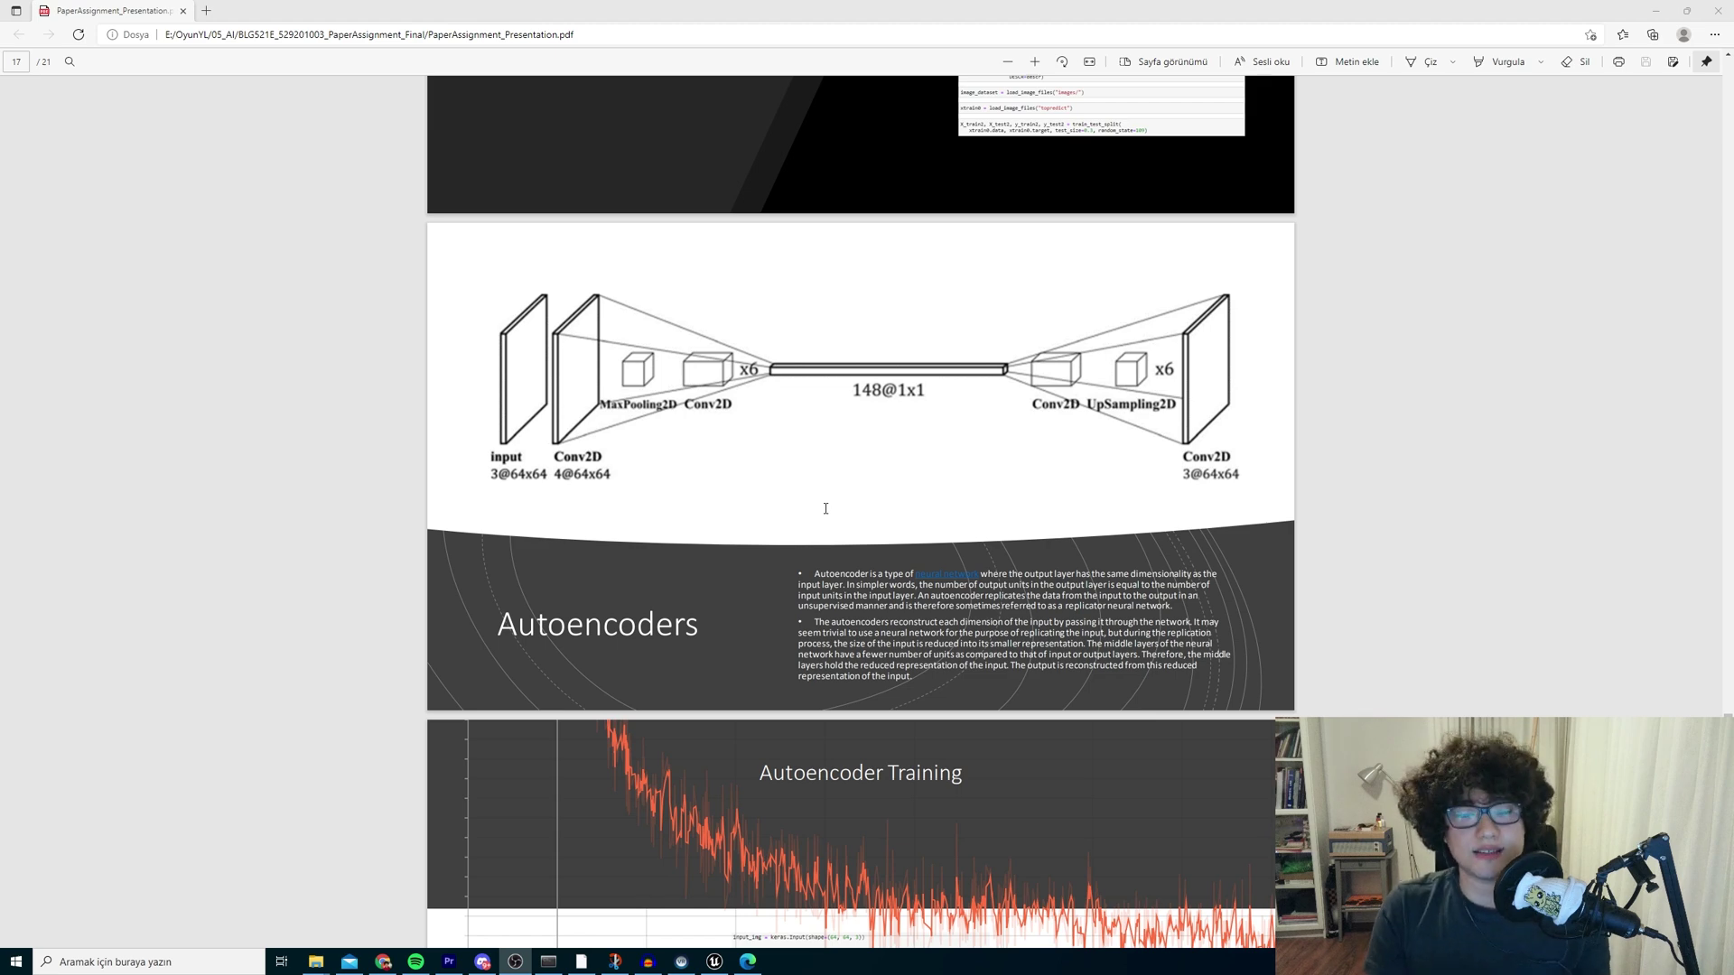
{"action": "scroll", "coordinate": [854, 587], "scroll_direction": "down", "scroll_amount": 7}
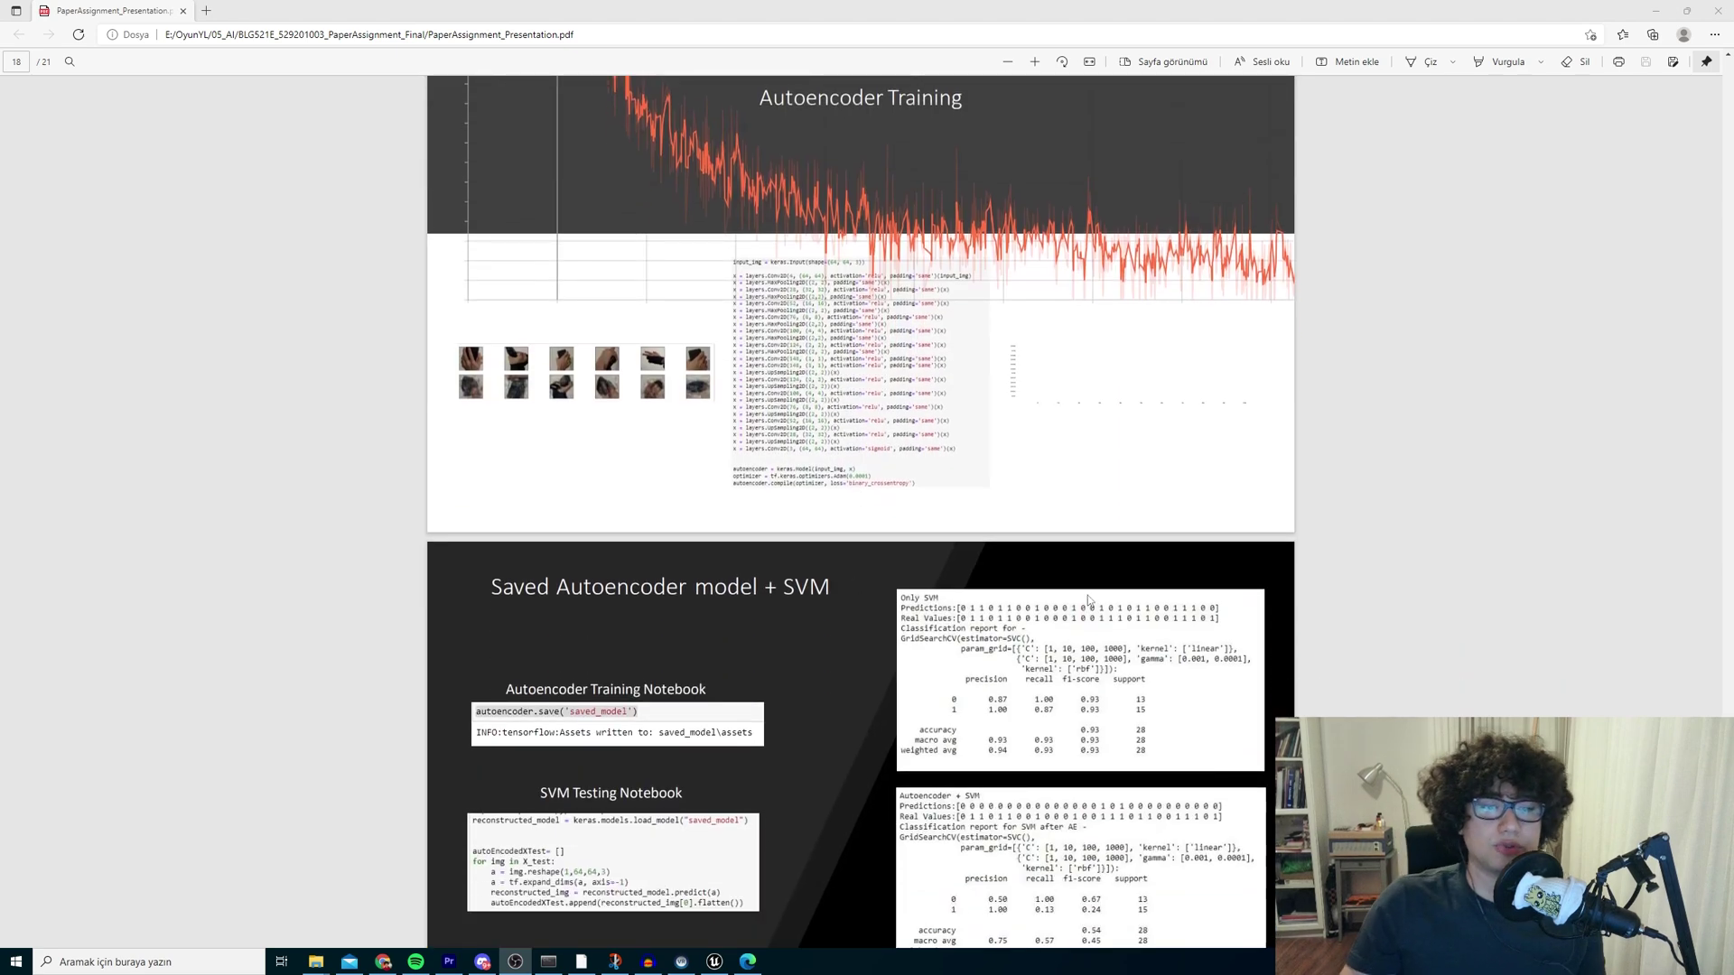
- Zoom into the Autoencoder Training slide and pan to the input_img code and image thumbnails
{"action": "scroll", "coordinate": [756, 416], "scroll_direction": "up", "scroll_amount": 5, "text": "ctrl"}
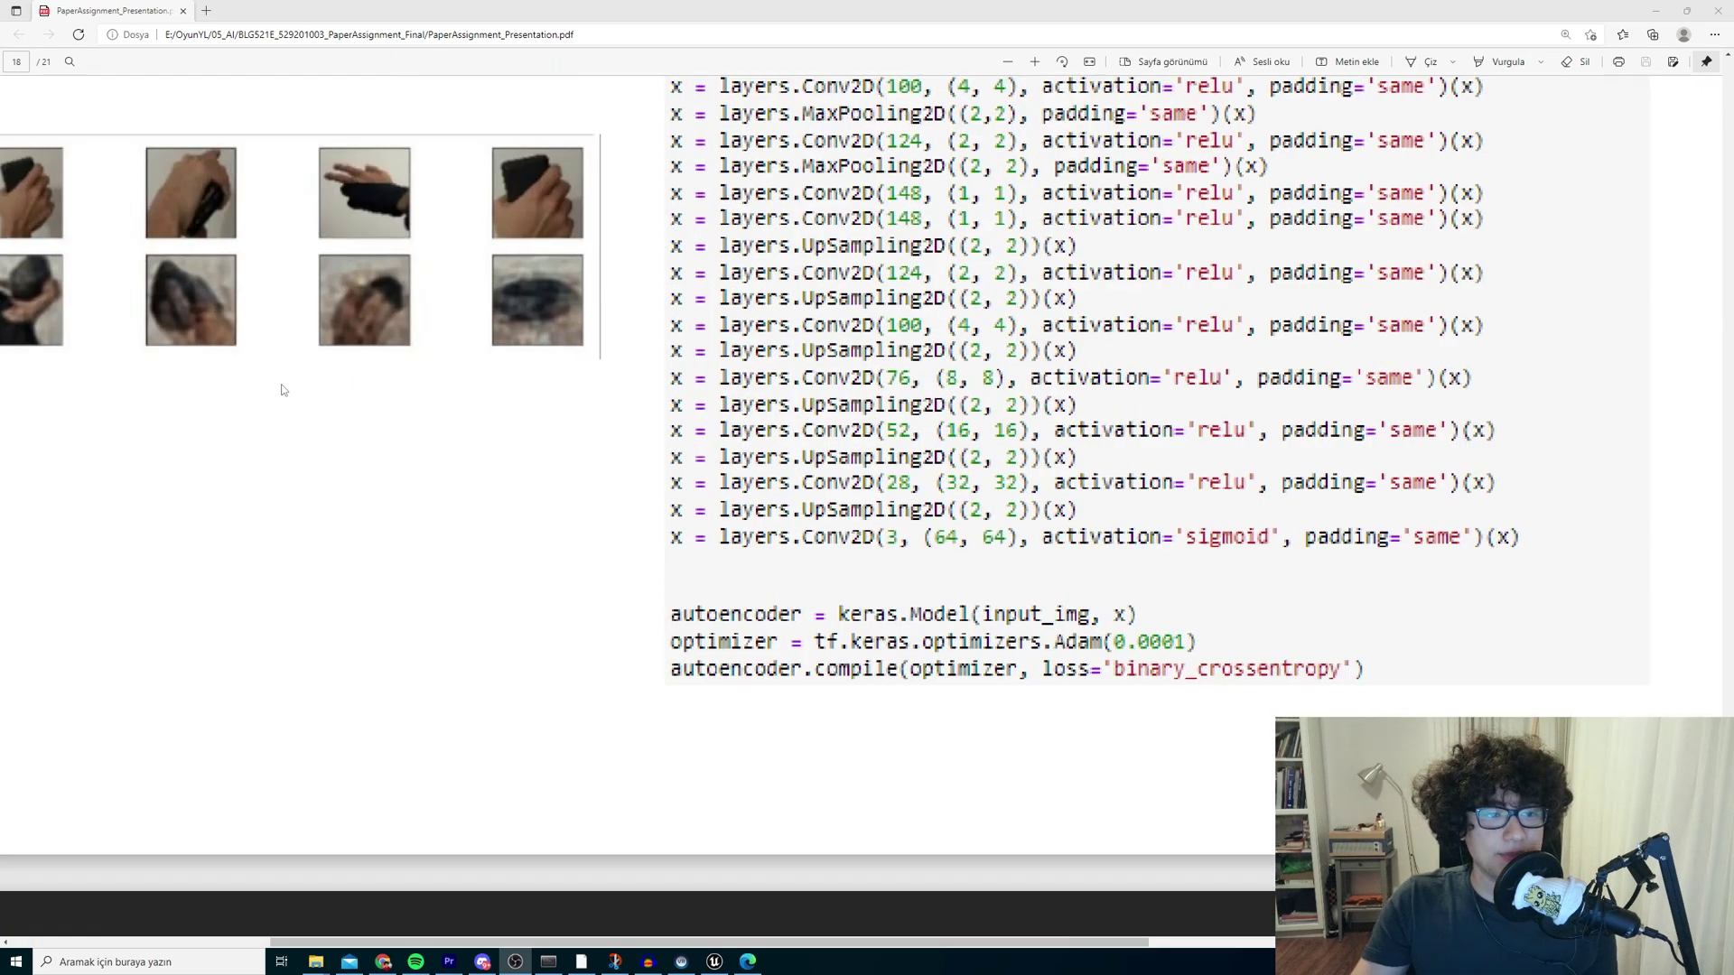
{"action": "scroll", "coordinate": [255, 83], "scroll_direction": "left", "scroll_amount": 4}
{"action": "scroll", "coordinate": [257, 302], "scroll_direction": "up", "scroll_amount": 3}
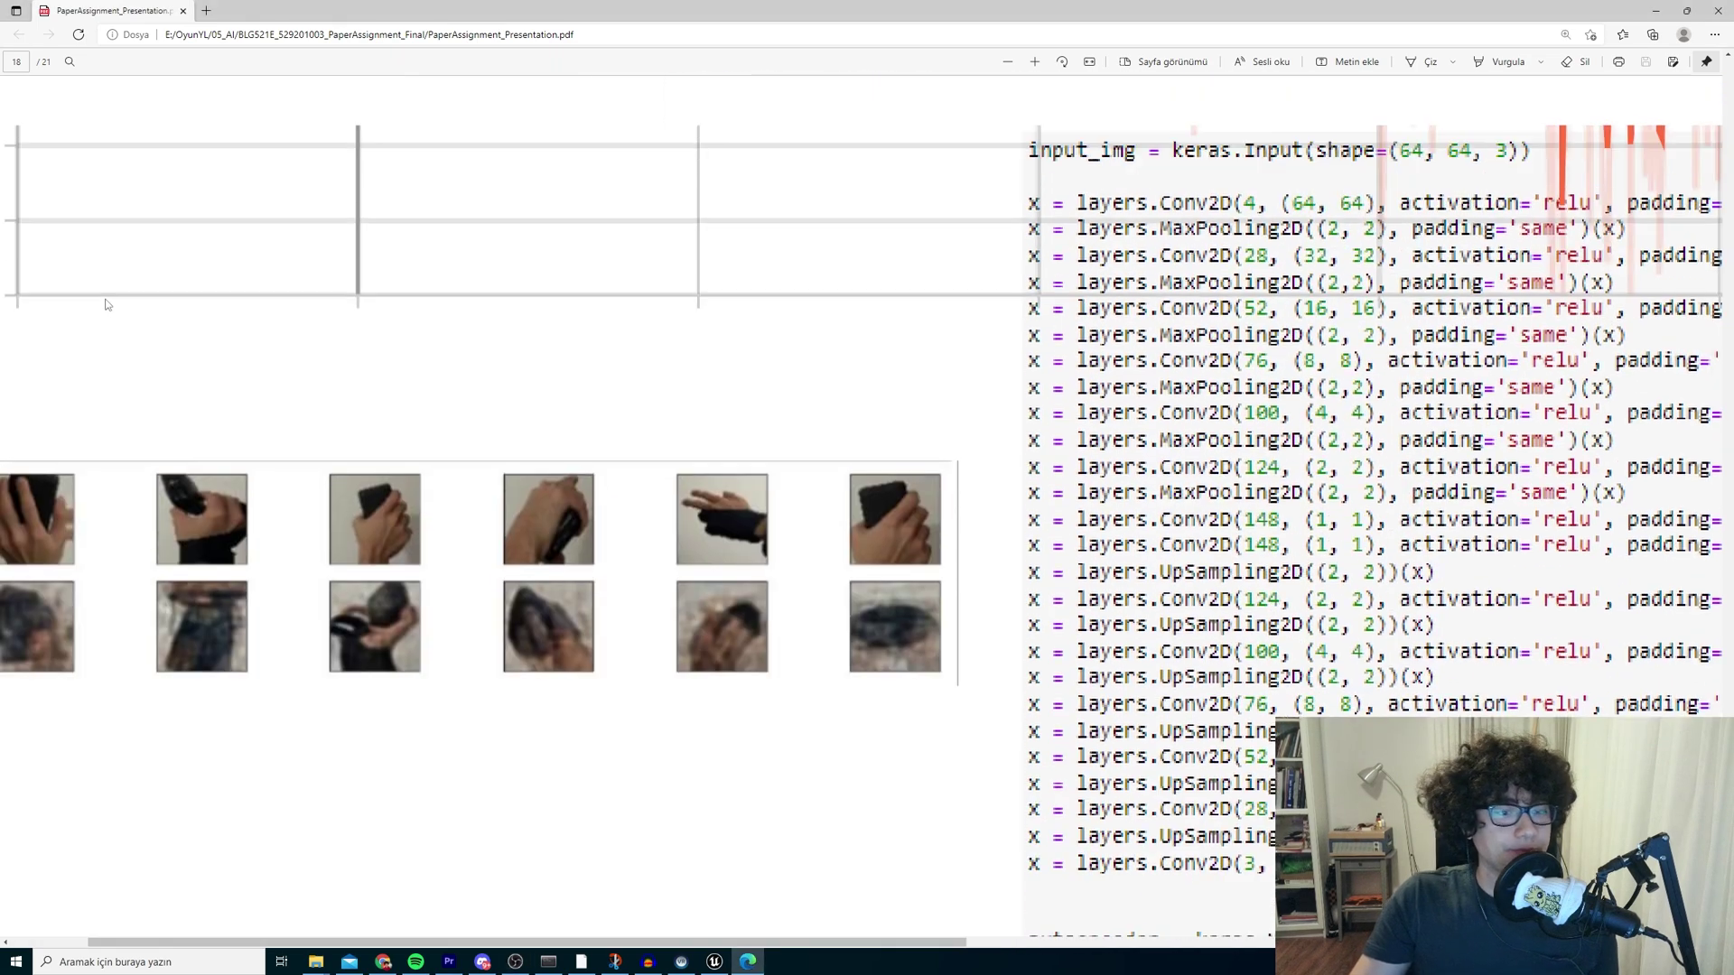
{"action": "scroll", "coordinate": [271, 519], "scroll_direction": "down", "scroll_amount": 1}
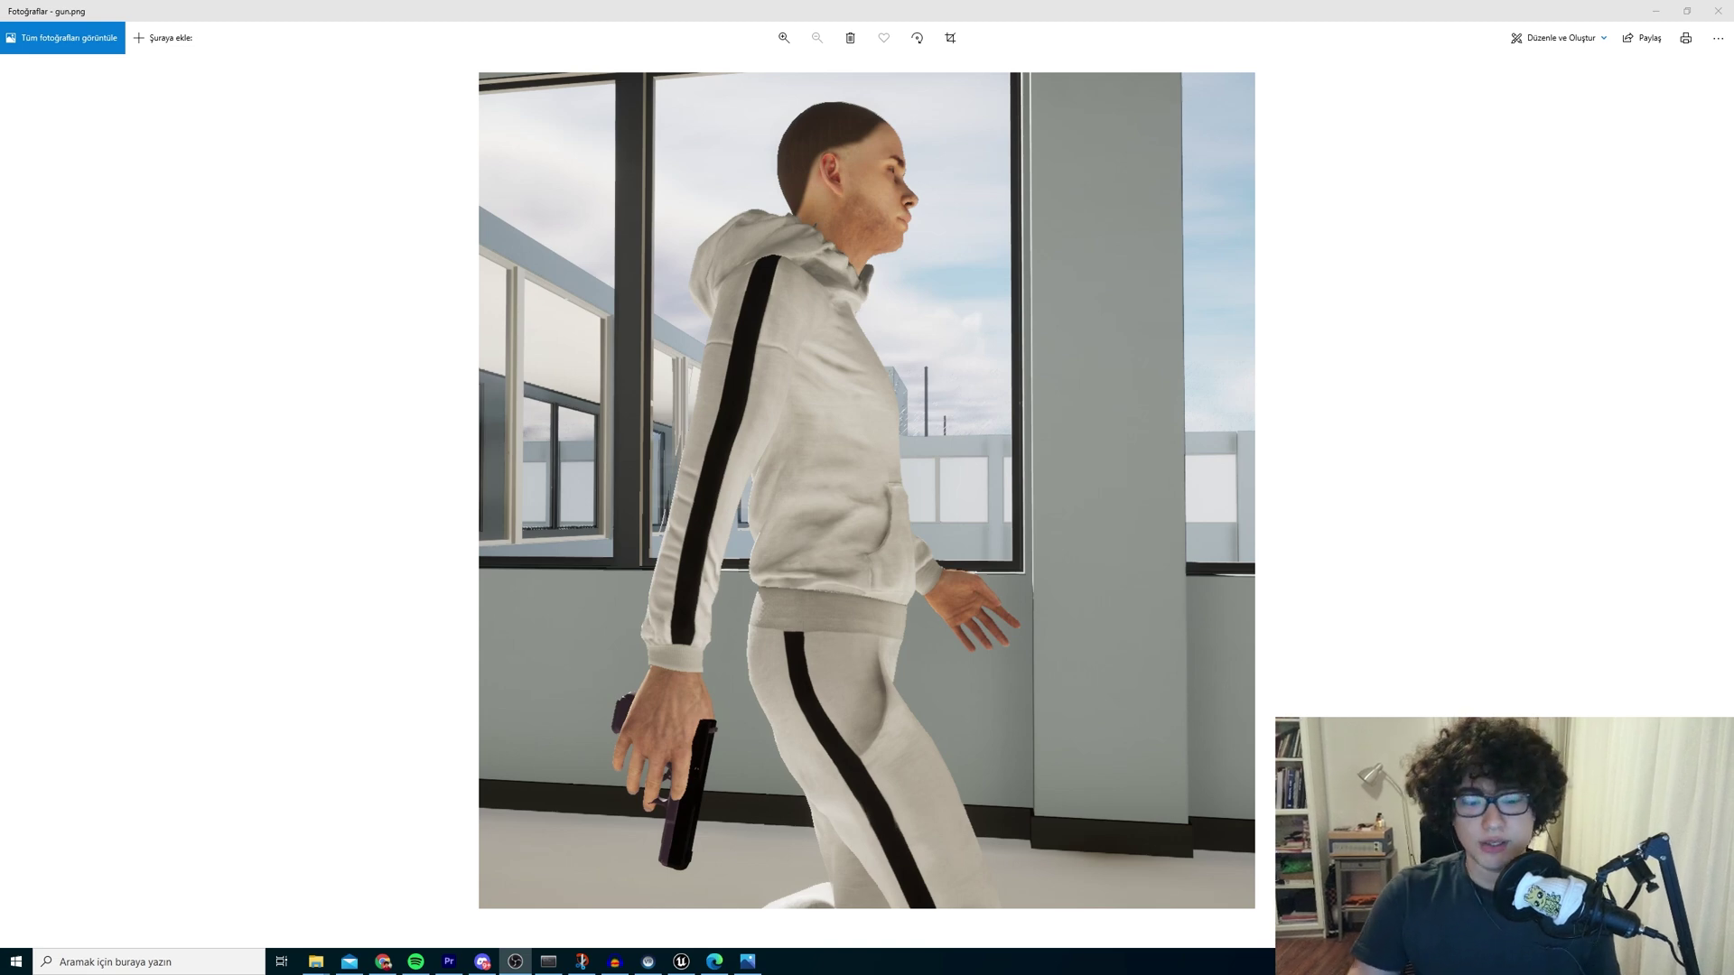
- Bring the Anaconda Prompt console to the front
{"action": "left_click", "coordinate": [548, 963]}
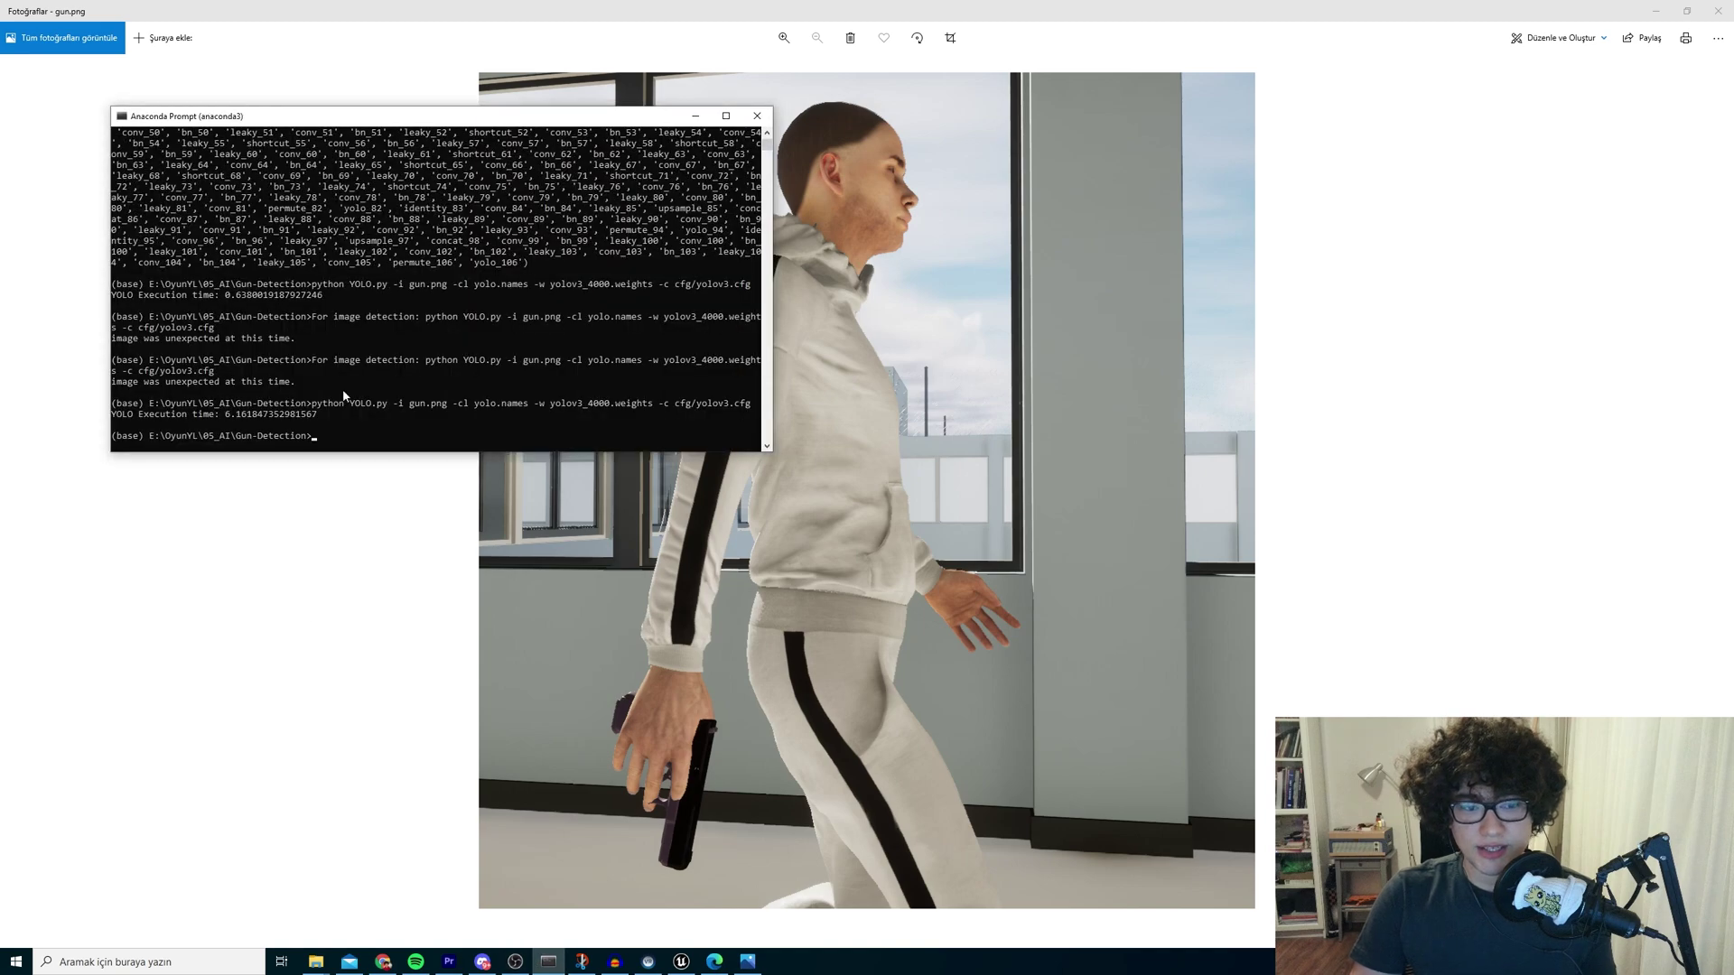